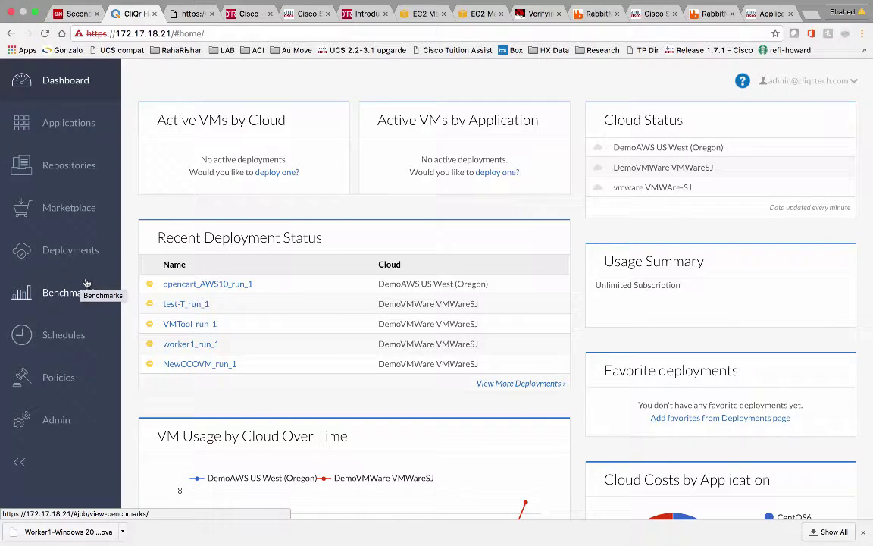
Look over the deployment environments, then bring up the admin Clouds list with DemoVMWare and DemoAWS
click(72, 250)
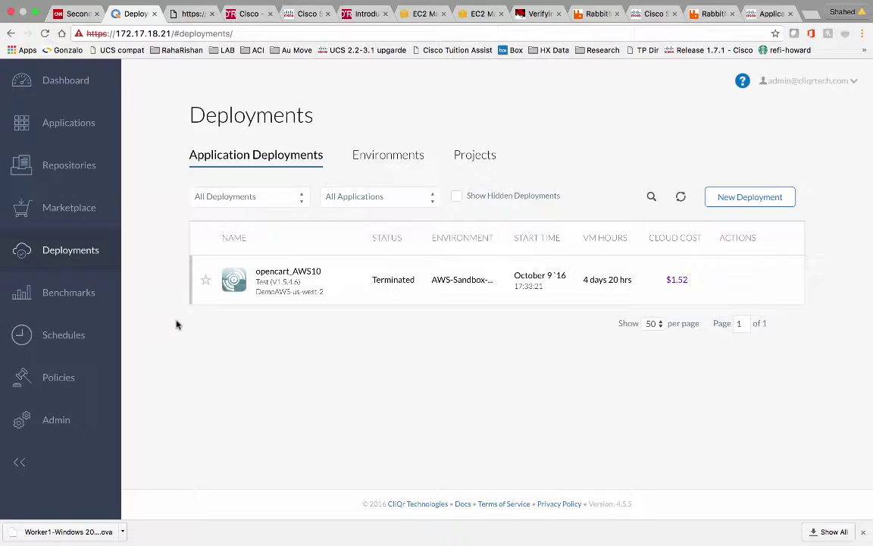
click(370, 158)
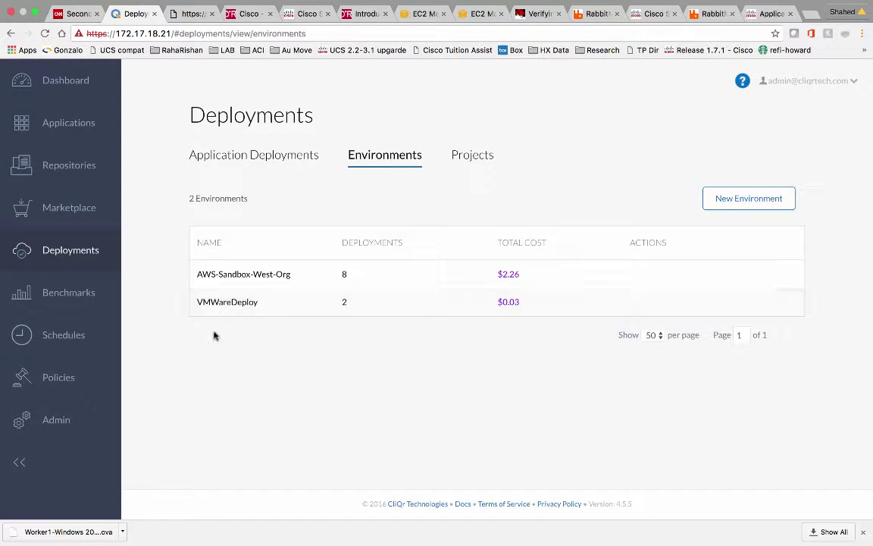
click(66, 420)
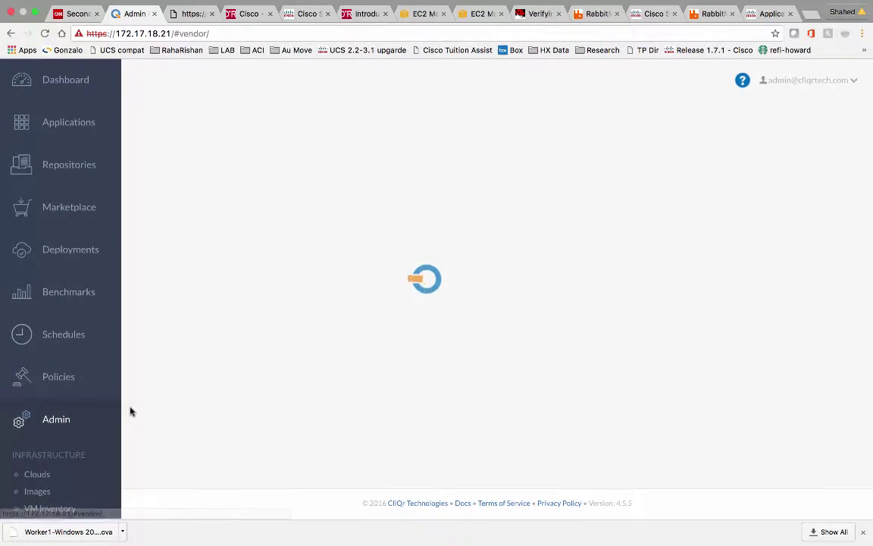
click(32, 479)
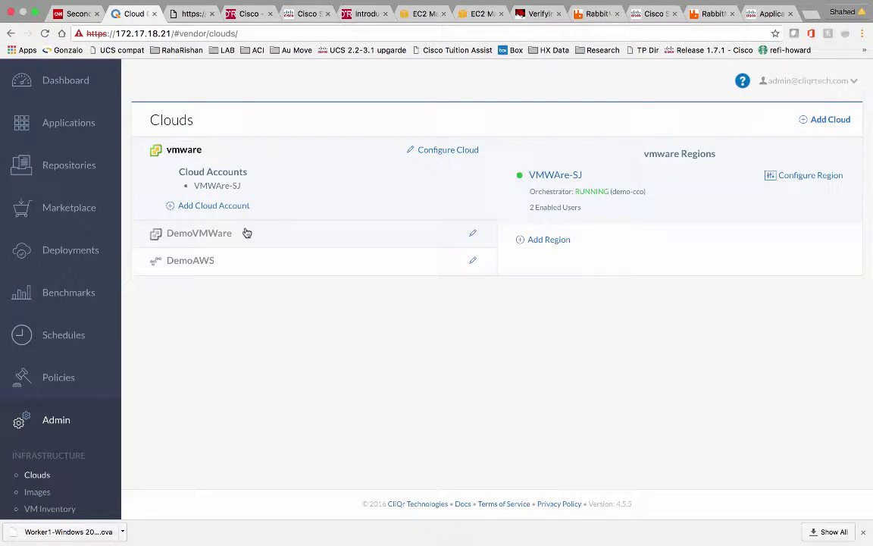
Confirm the DemoVMWare VMWareSJ region maps CentOS 6.x to CentOS6-w/snap2, then switch to vSphere Client
click(246, 233)
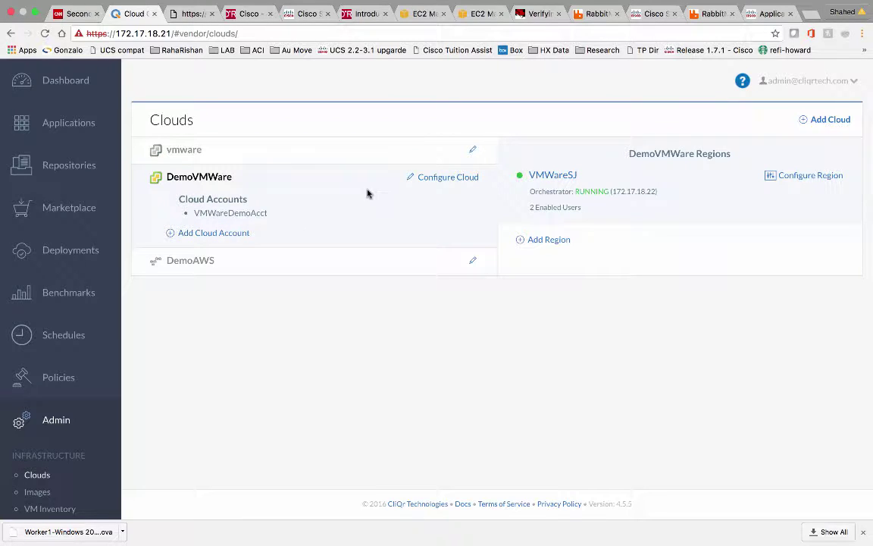
click(813, 178)
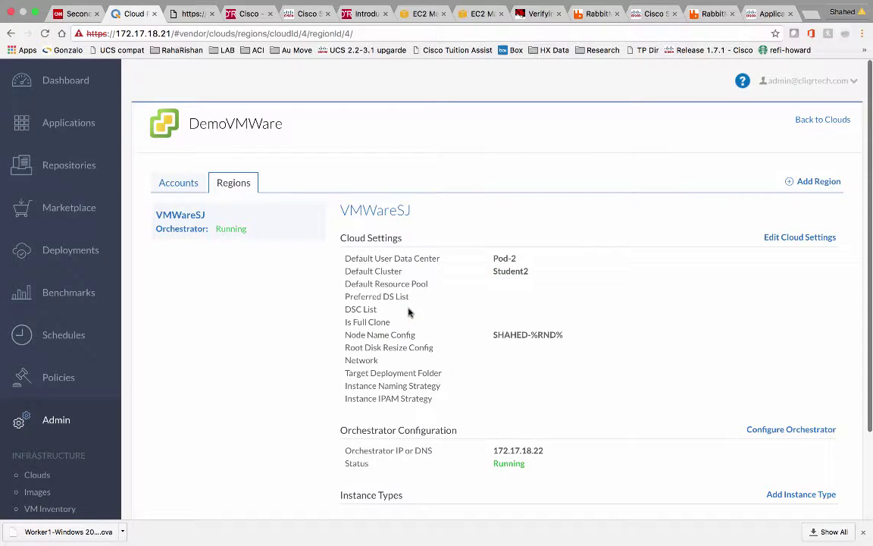
scroll(407, 312, down, 10)
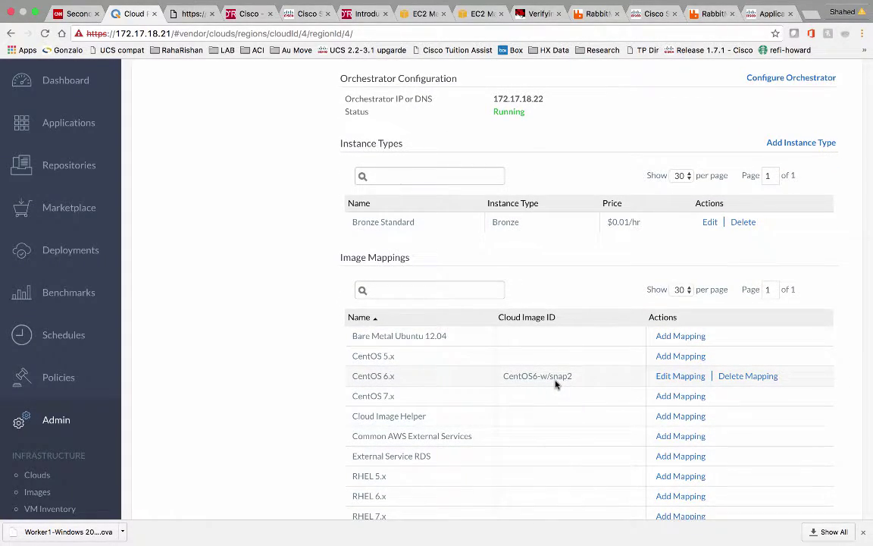
key(ctrl+Right)
key(ctrl+Right)
key(ctrl+Right)
key(ctrl+Right)
key(ctrl+Right)
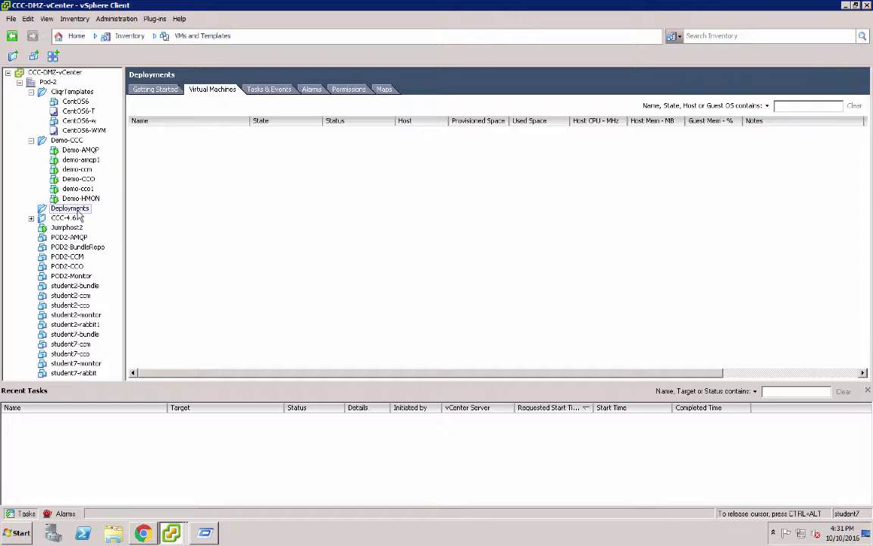
Check the Oregon EC2 resources, then return to CloudCenter's DemoVMWare region page
key(ctrl+Left)
key(ctrl+Left)
key(ctrl+Left)
key(ctrl+Left)
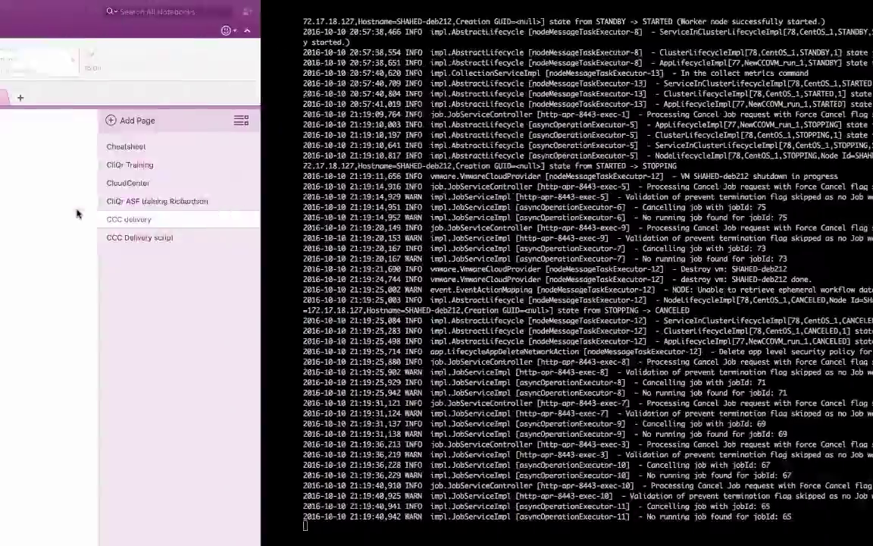
key(ctrl+Left)
key(ctrl+Left)
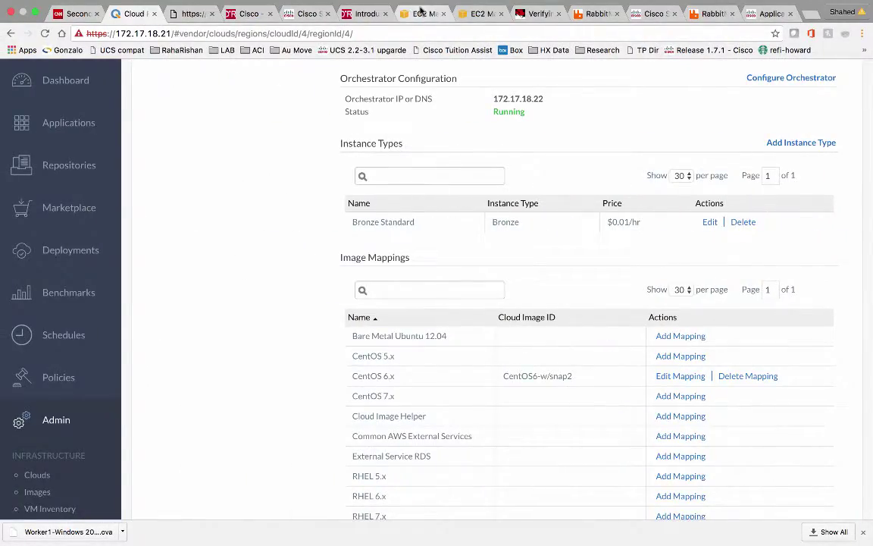
click(420, 11)
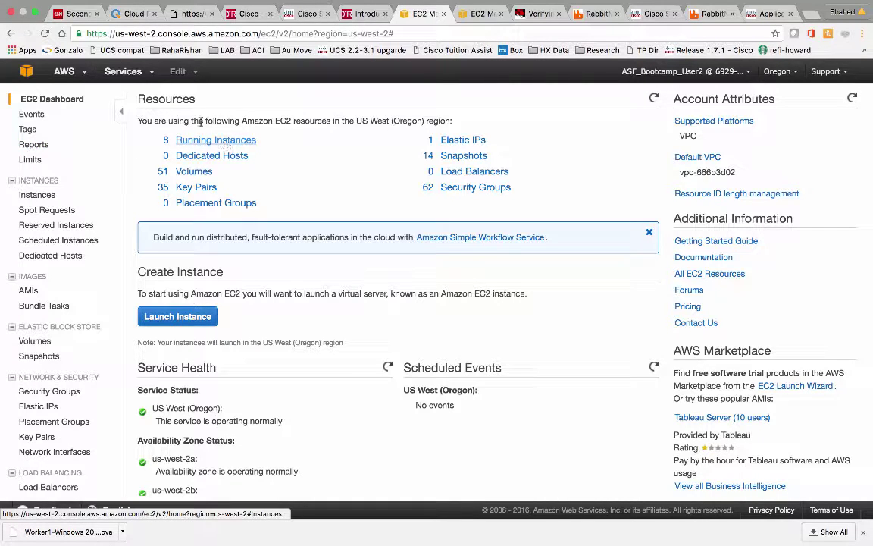
click(115, 13)
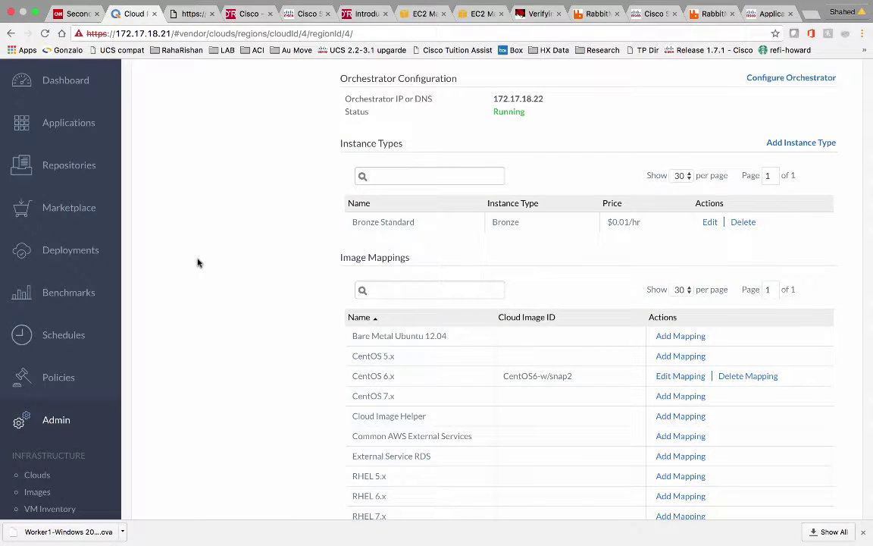
scroll(197, 263, up, 3)
From Applications, model a new profile of the N-Tier Execution type
click(88, 128)
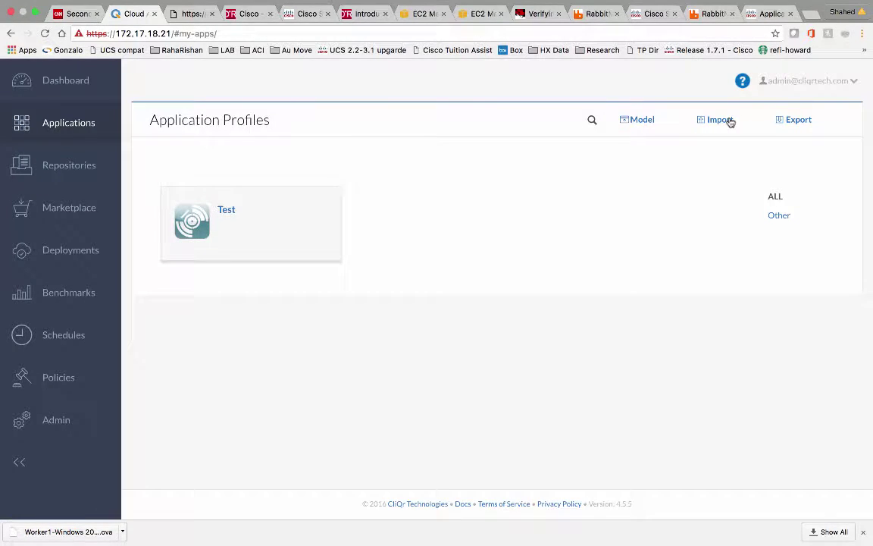
click(645, 122)
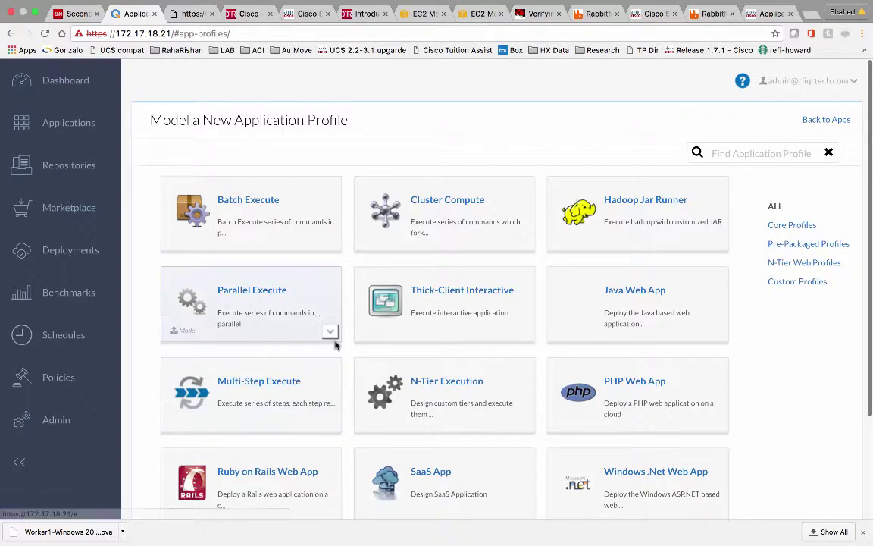
scroll(335, 343, down, 3)
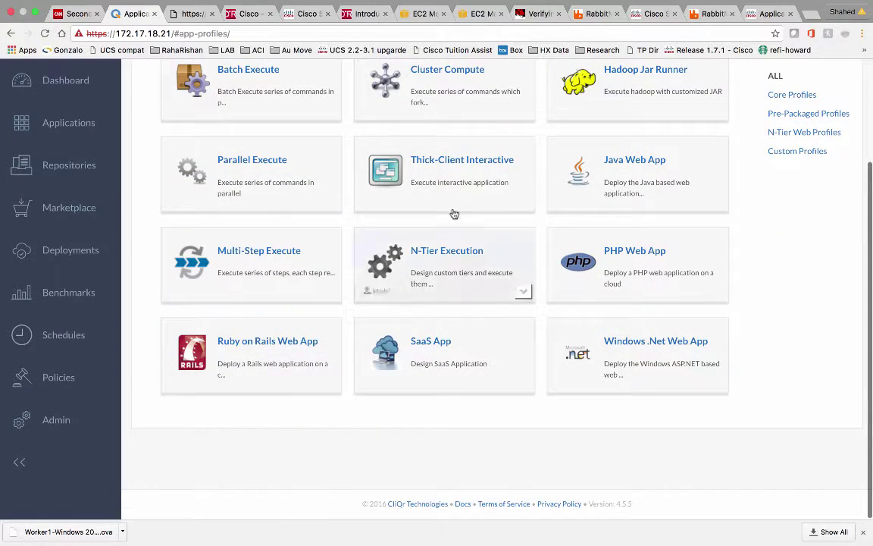
scroll(379, 273, up, 3)
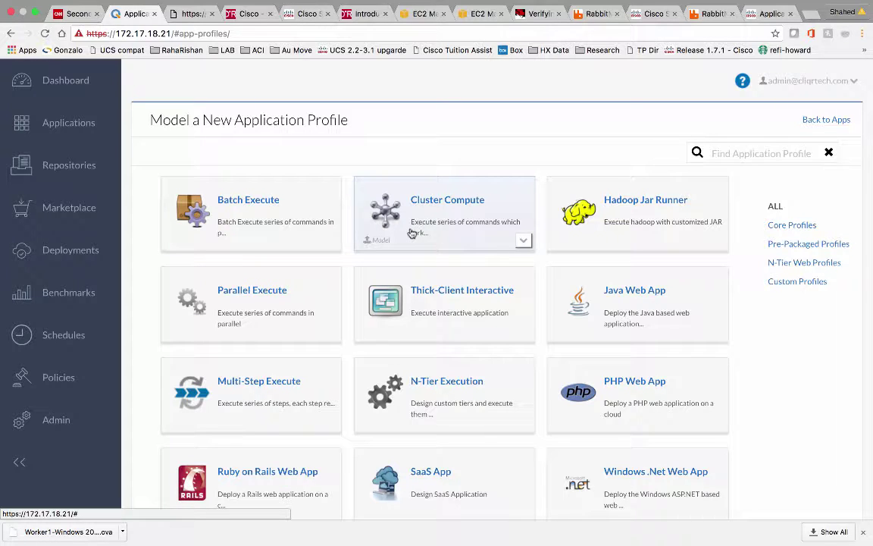
scroll(409, 234, down, 3)
click(434, 282)
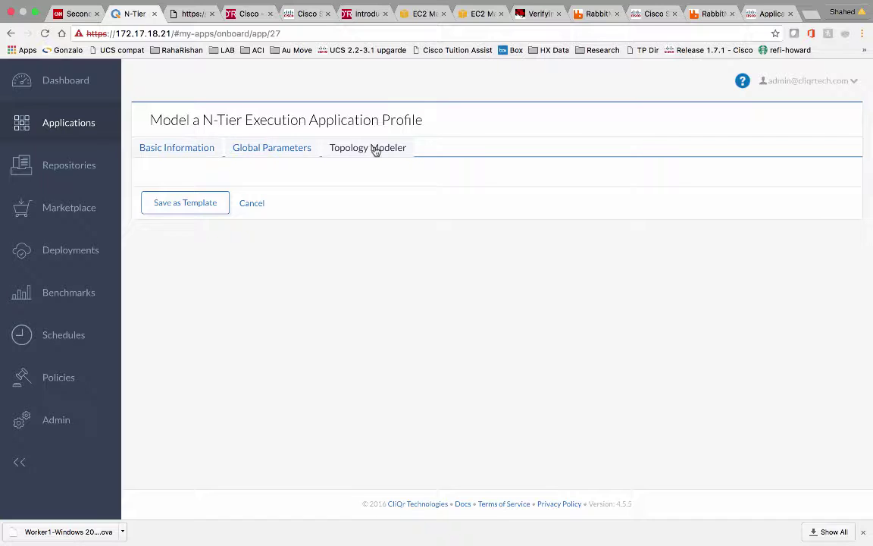
Enter Web App Name CentOS6 and Version 1 on the Basic Information form
click(375, 151)
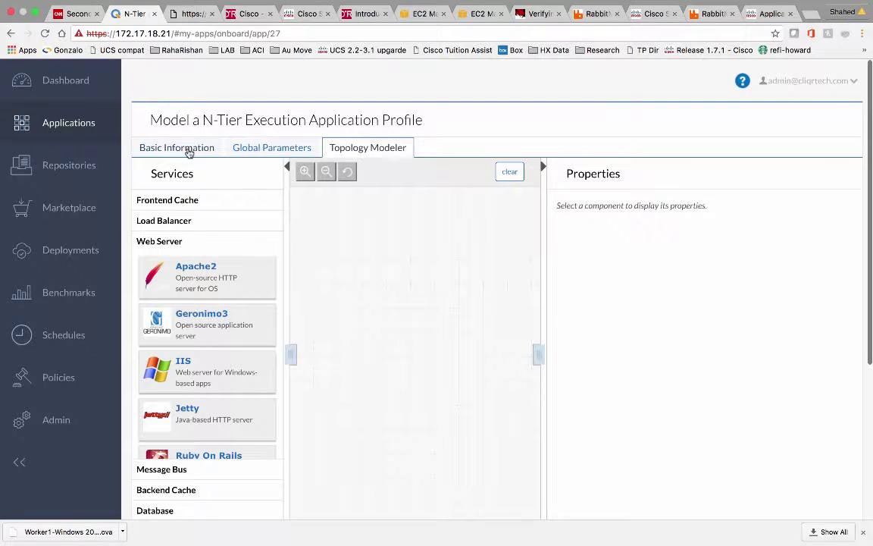
click(187, 151)
click(195, 199)
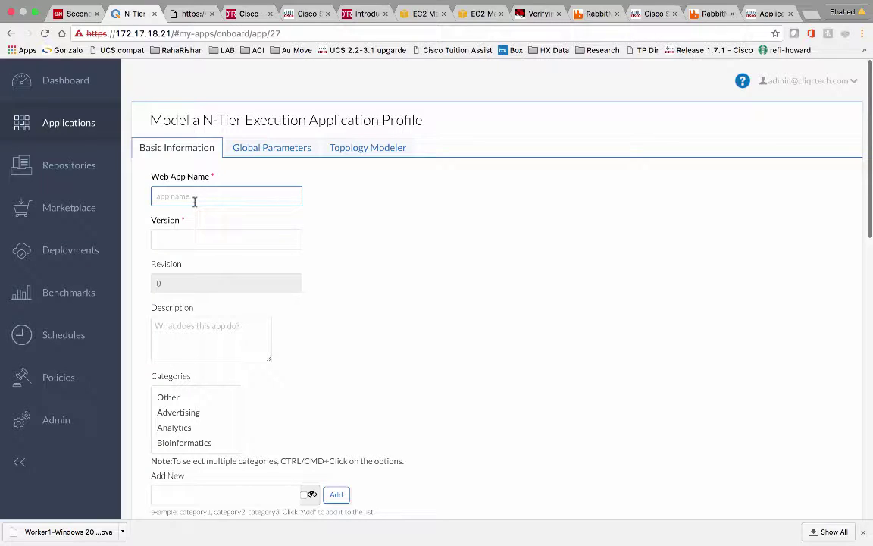
text(e)
key(BackSpace)
key(BackSpace)
text(C)
click(258, 243)
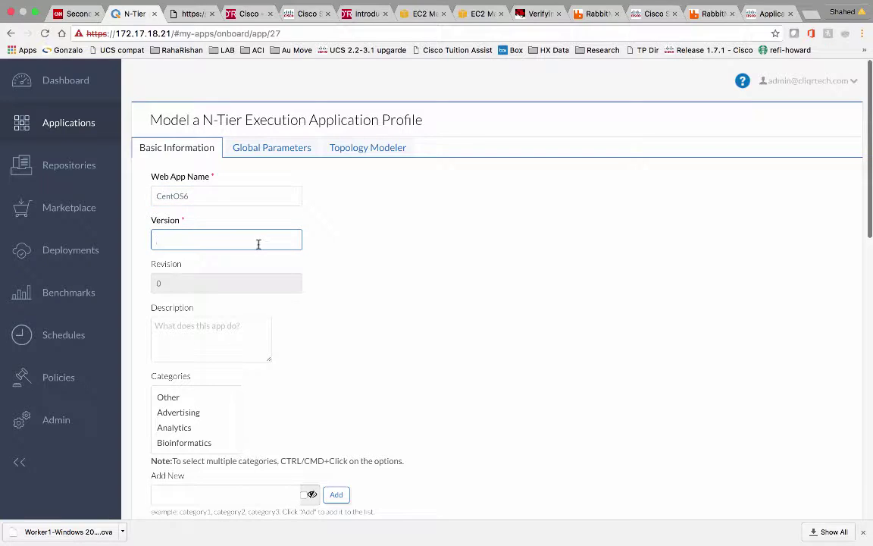
Review the rest of the form and view the empty Global Parameters section
scroll(270, 283, down, 2)
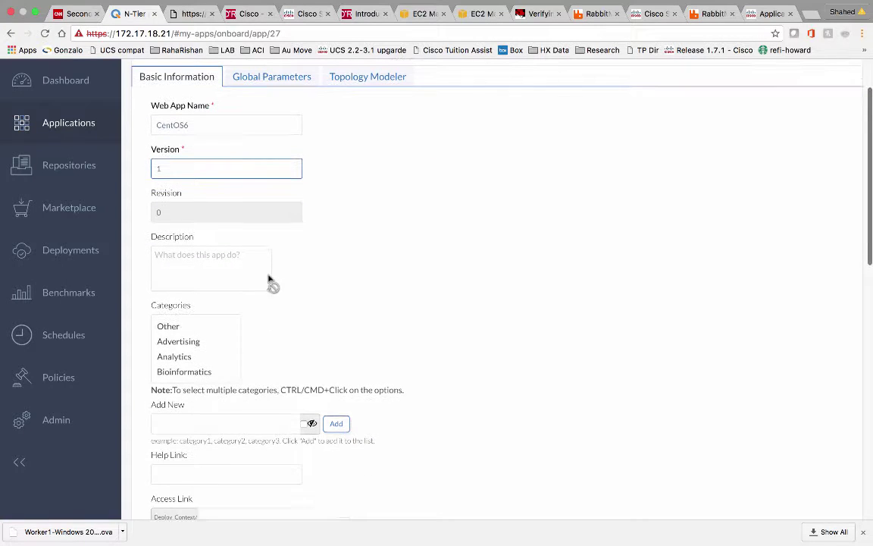
scroll(217, 388, down, 10)
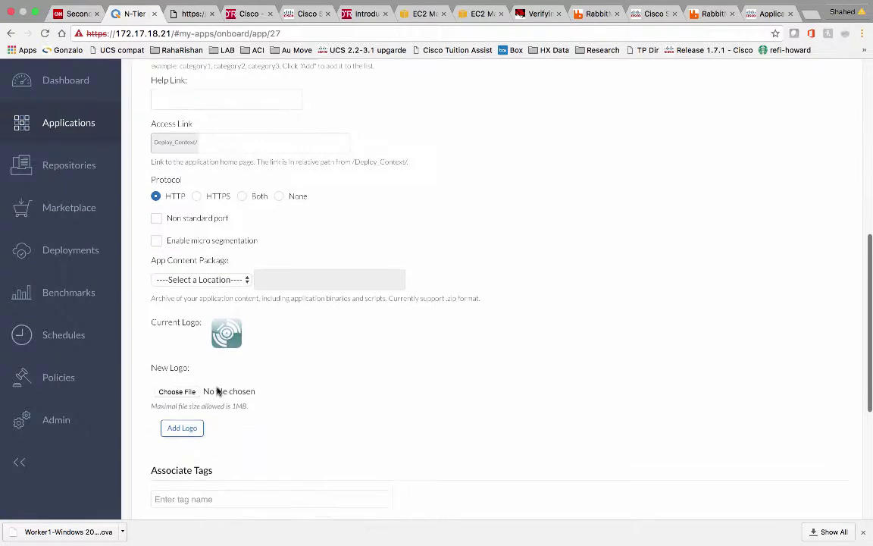
scroll(217, 390, down, 5)
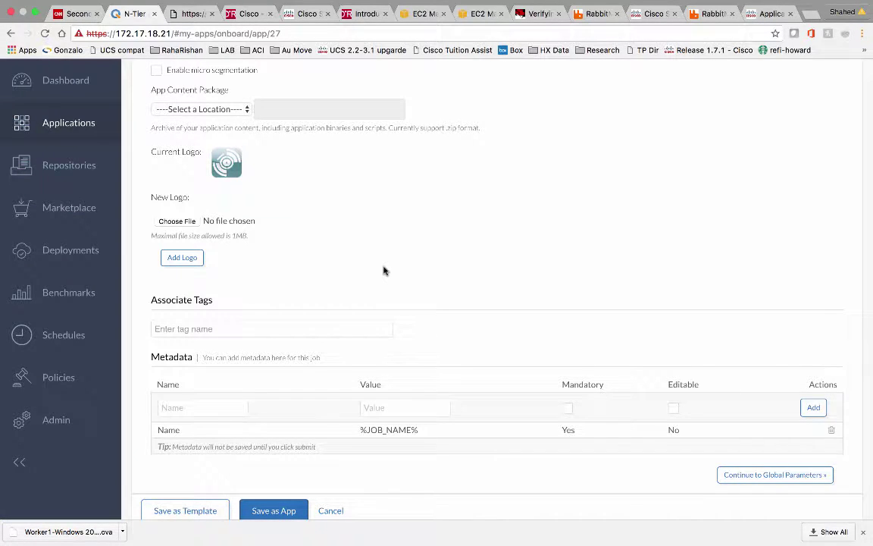
scroll(383, 271, up, 9)
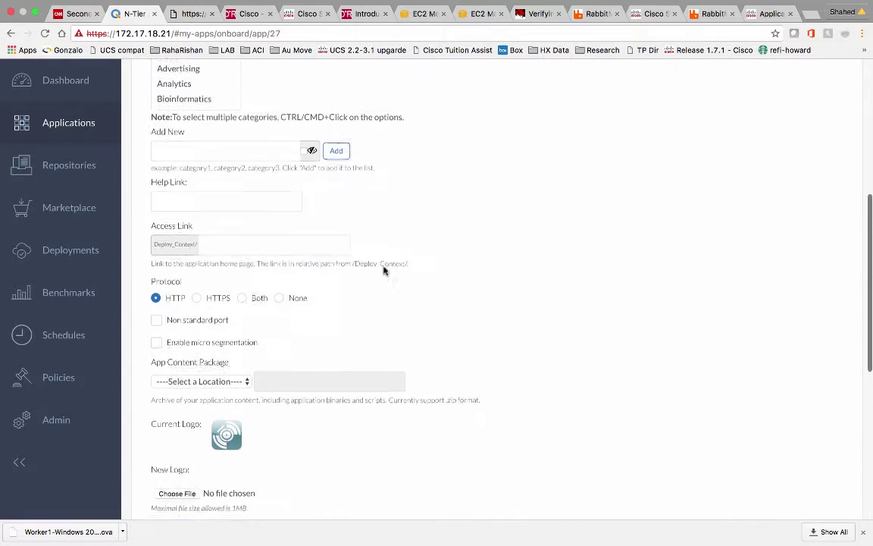
scroll(384, 271, up, 3)
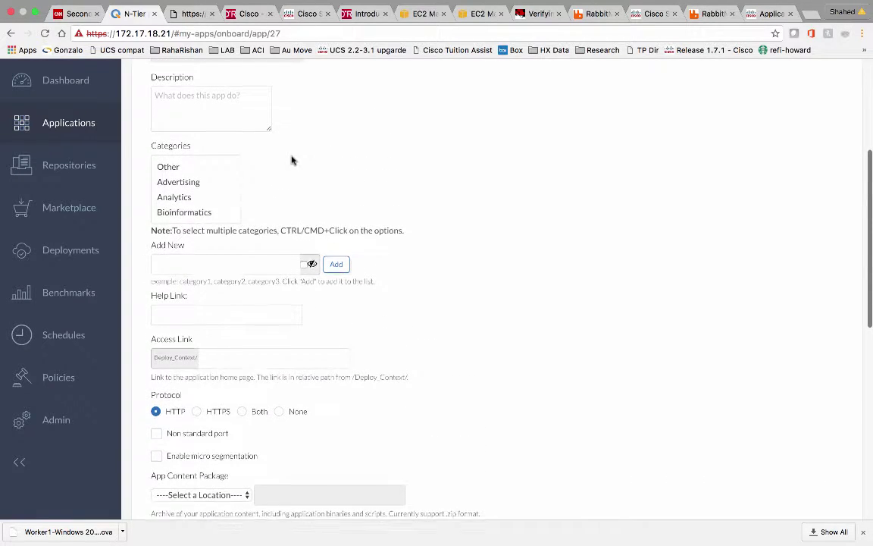
scroll(292, 160, up, 6)
click(270, 154)
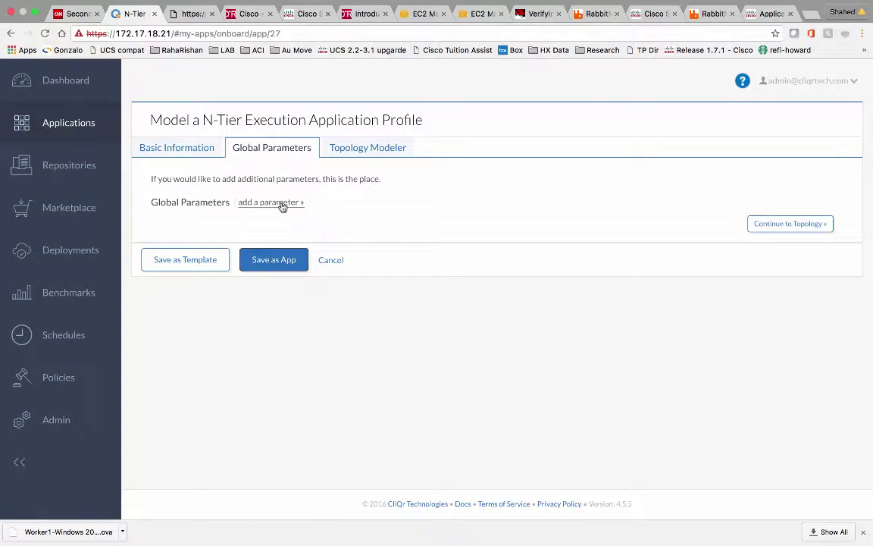
click(367, 150)
Drag a CentOS OS service onto the canvas as node CentOS_1 with base image CentOS 6.x
scroll(223, 321, down, 1)
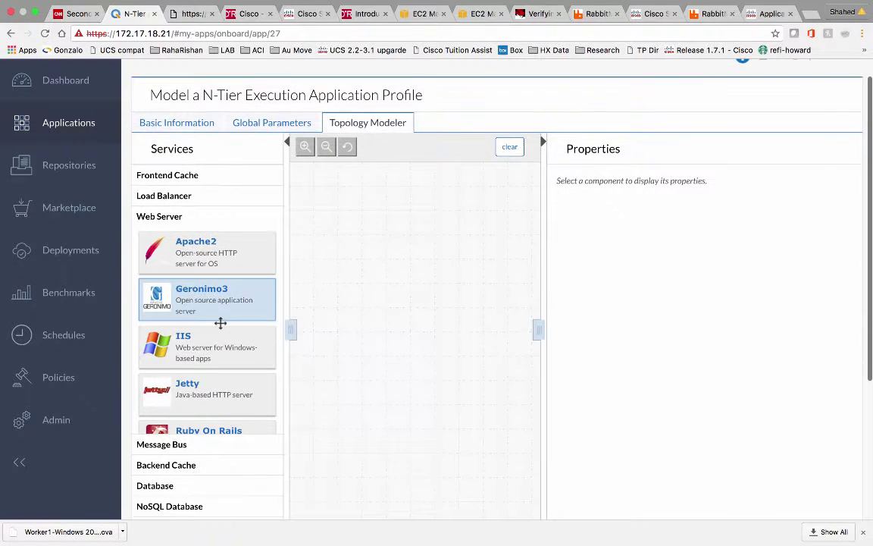
click(161, 197)
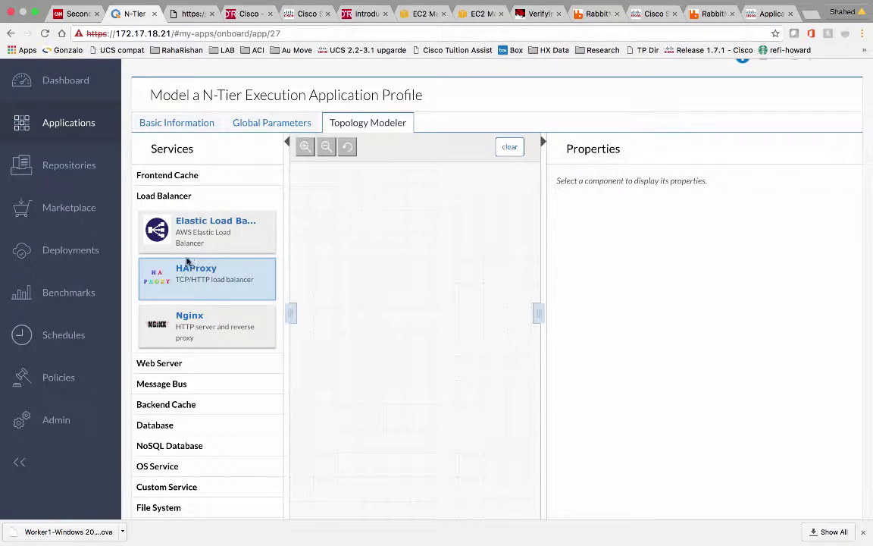
click(165, 362)
scroll(221, 331, down, 5)
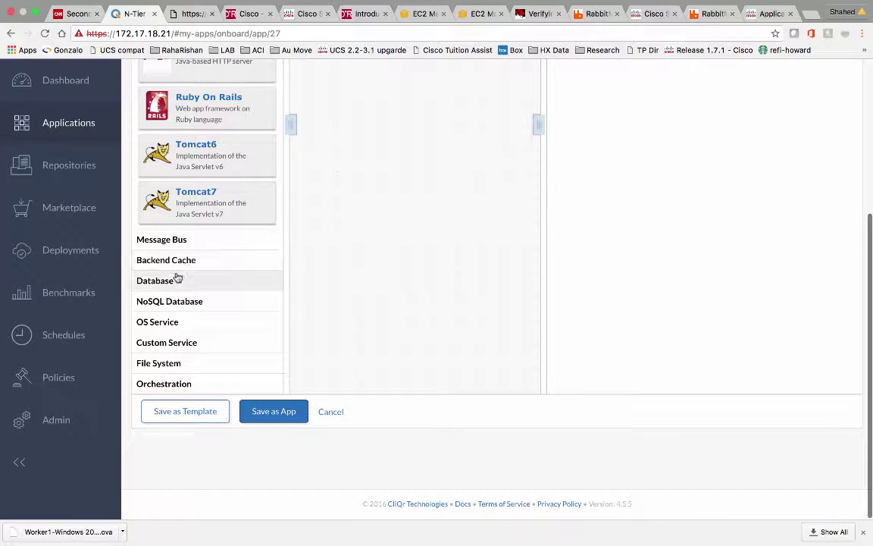
click(160, 323)
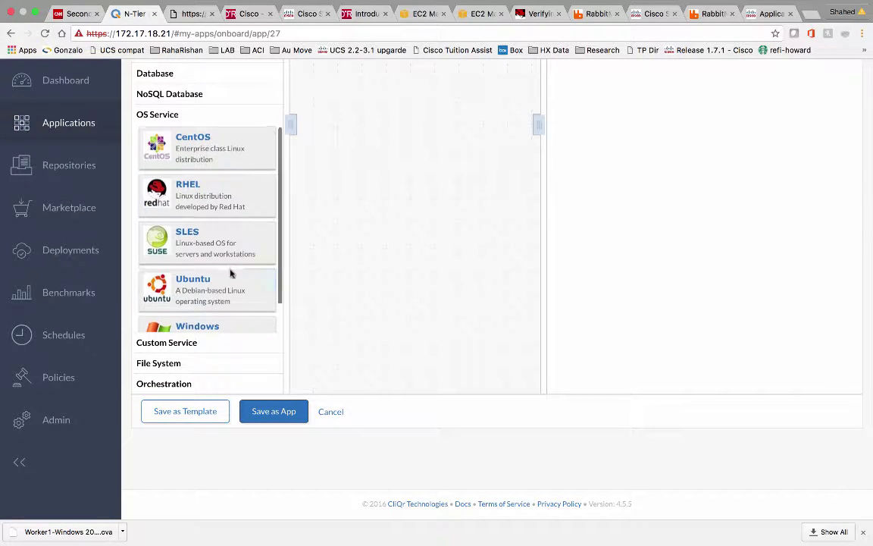
scroll(238, 157, up, 5)
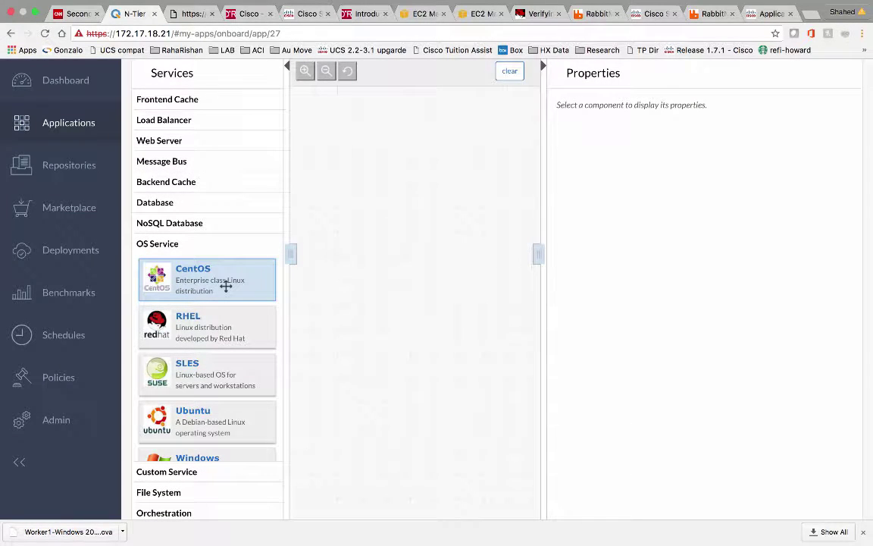
drag(226, 287, 375, 214)
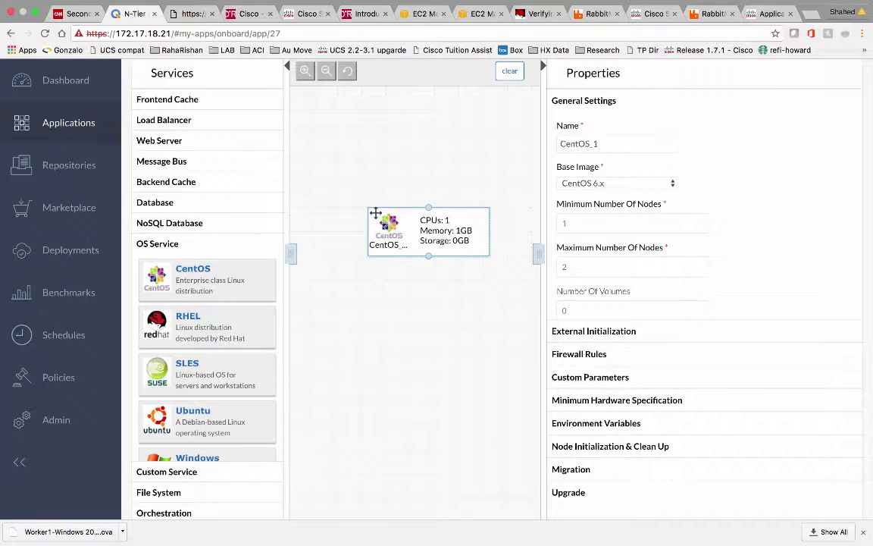
Keep CentOS 6.x as CentOS_1's base image and expand its Firewall Rules section
click(657, 185)
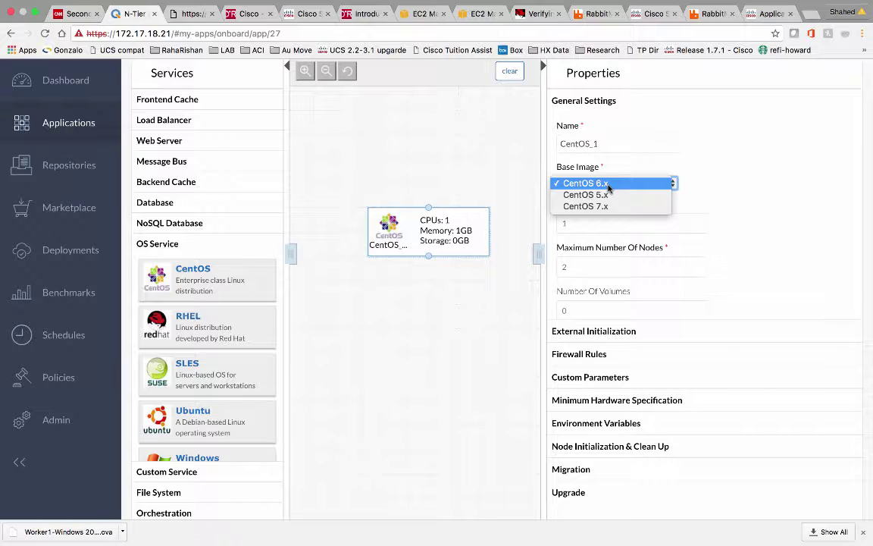
click(609, 185)
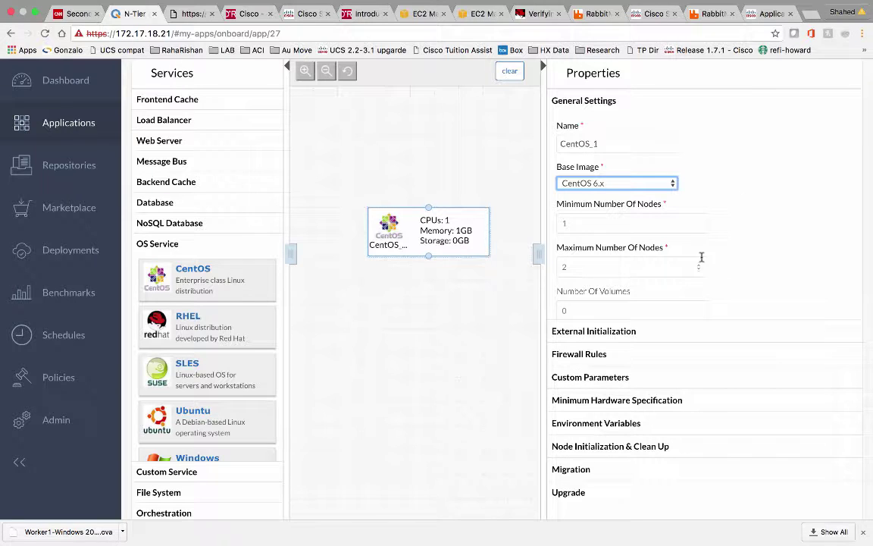
scroll(702, 258, down, 3)
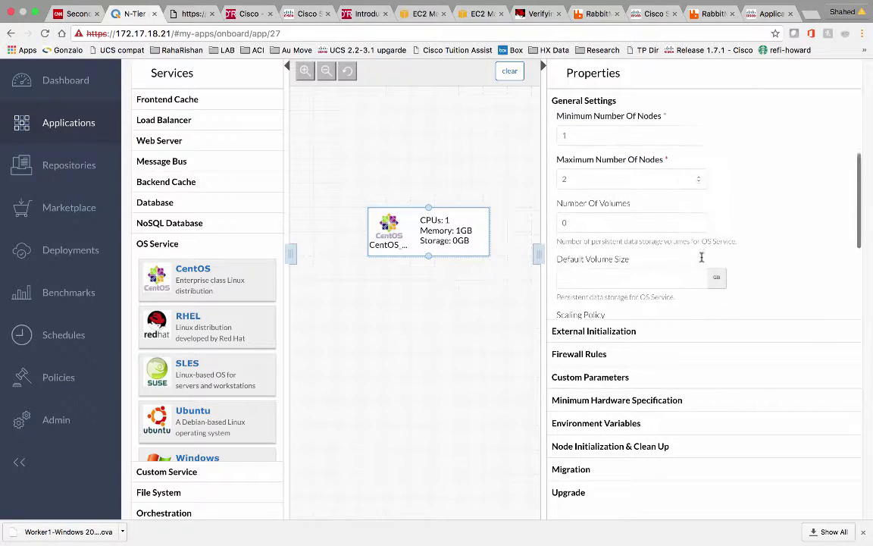
click(611, 353)
scroll(650, 279, down, 1)
Add a firewall rule allowing TCP port 22 from 0.0.0.0/0 on CentOS_1
click(627, 214)
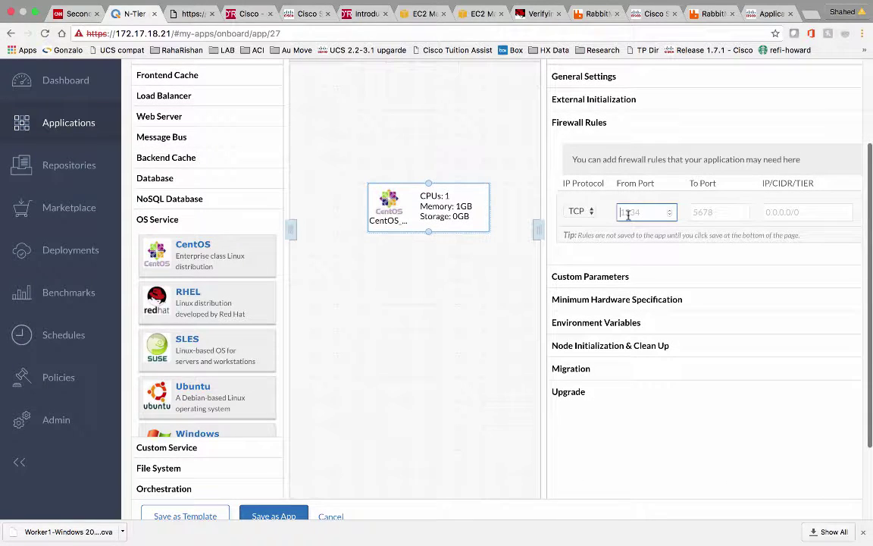
text(22)
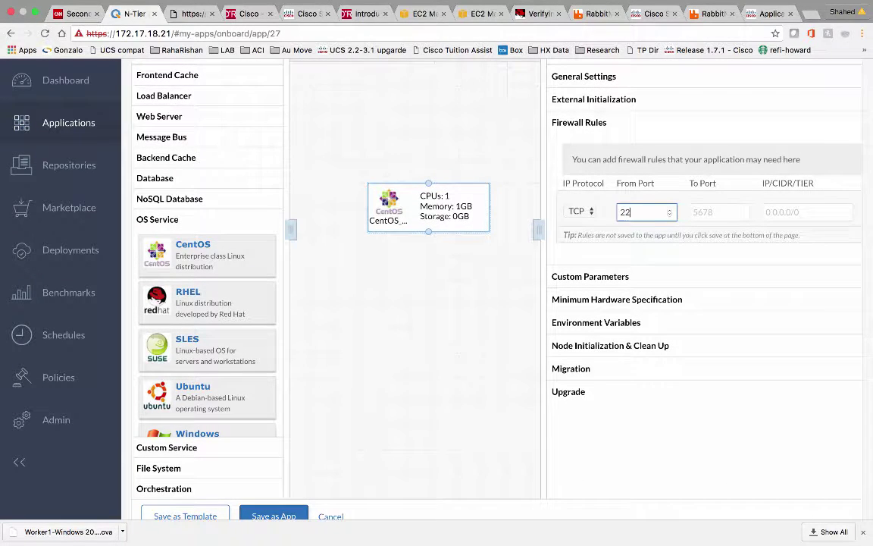
click(691, 214)
text(22)
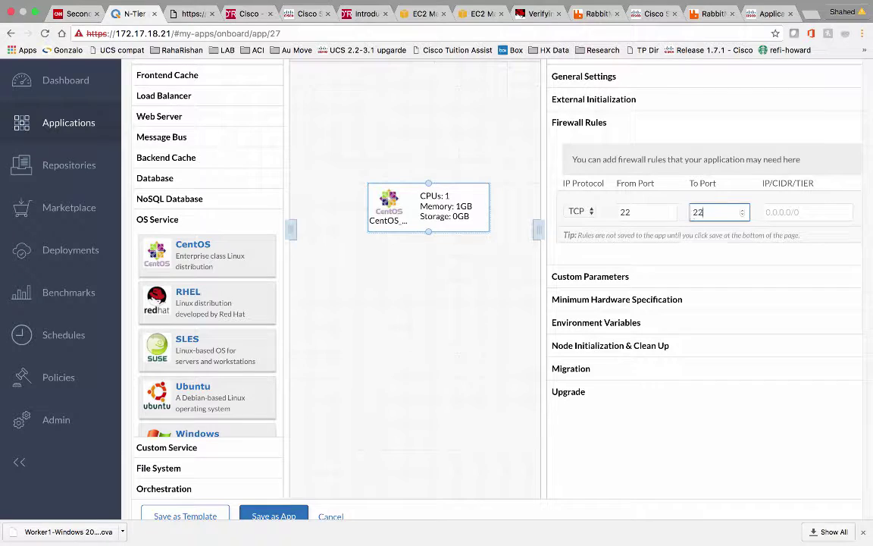
click(805, 212)
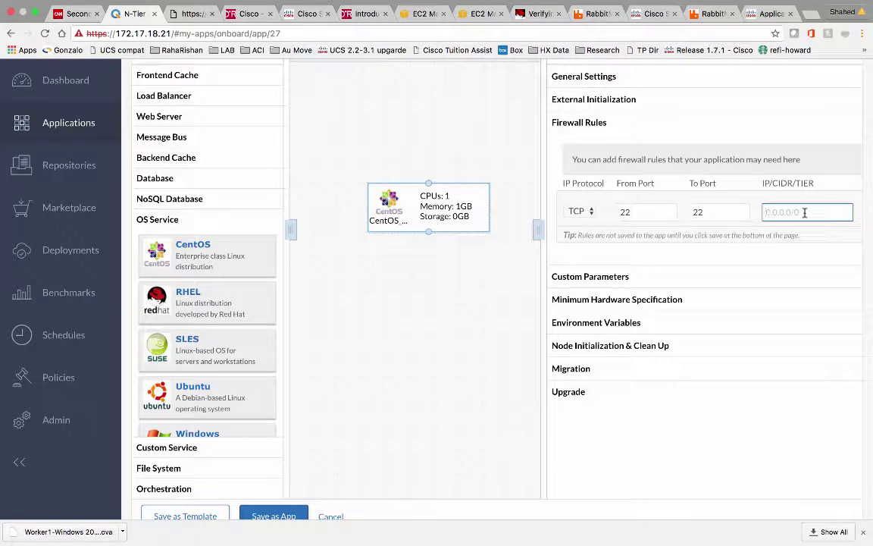
text(0.0.0.0/0)
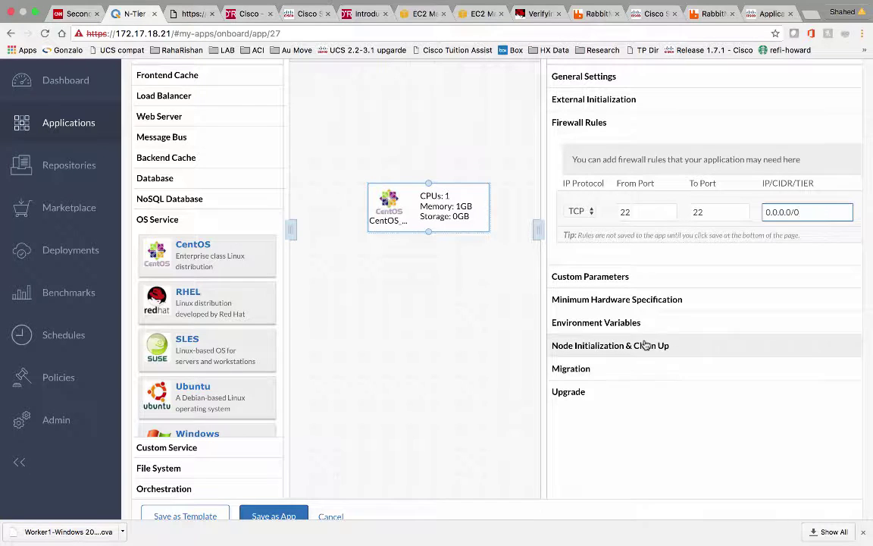
Review the initialization script, environment variable and cleanup settings, leaving them unchanged
scroll(643, 334, up, 1)
scroll(640, 319, up, 3)
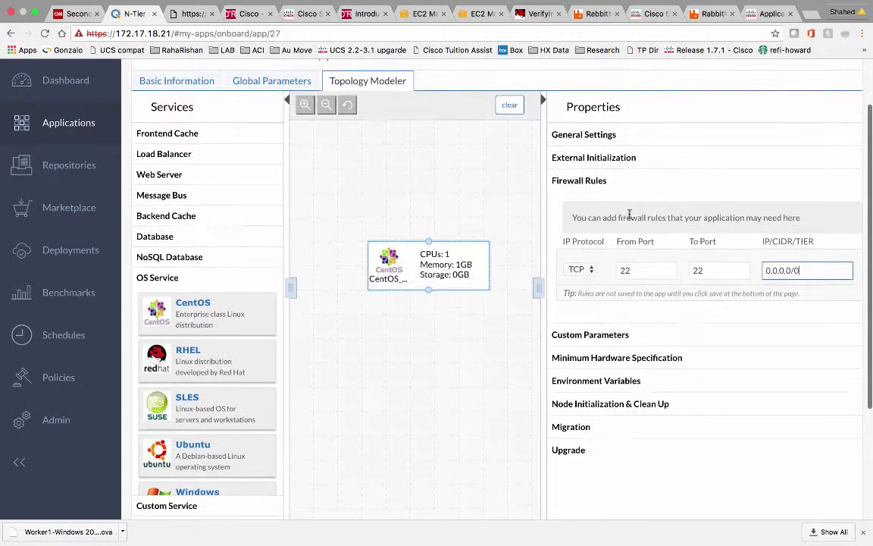
click(618, 160)
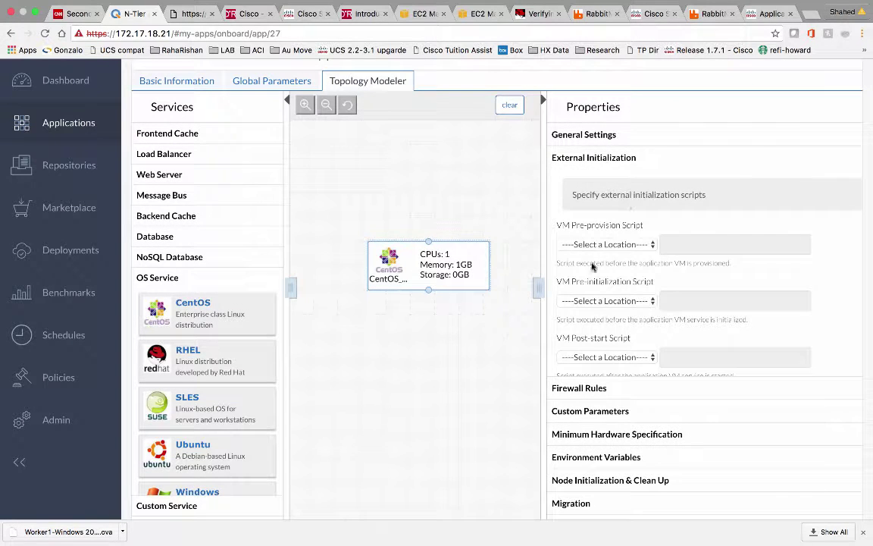
scroll(618, 283, down, 3)
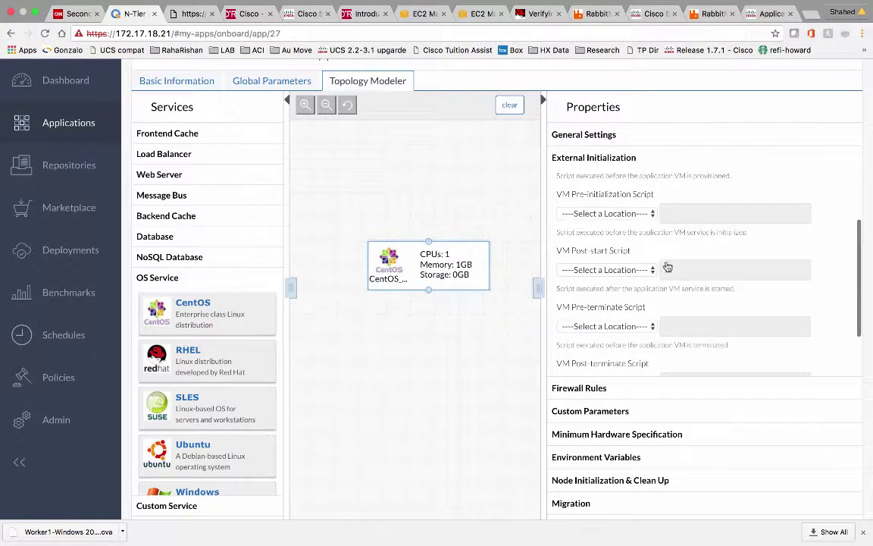
click(589, 211)
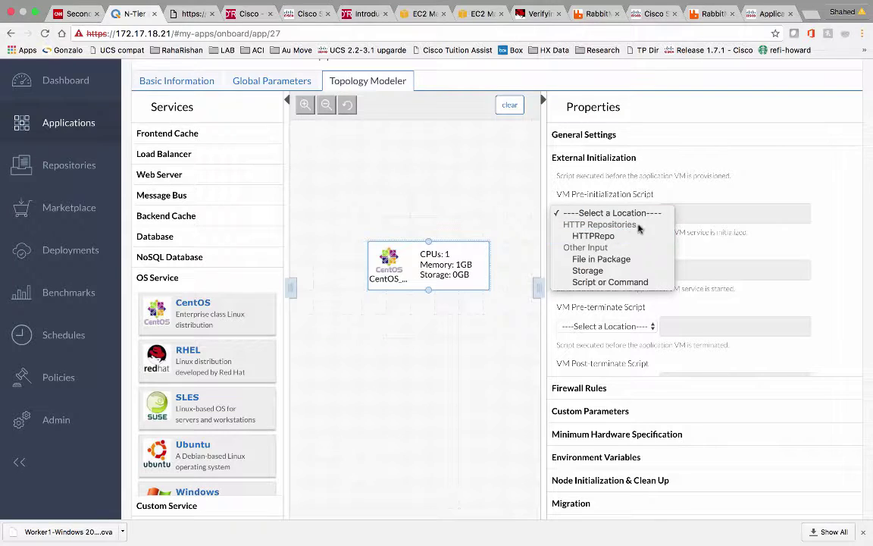
click(712, 190)
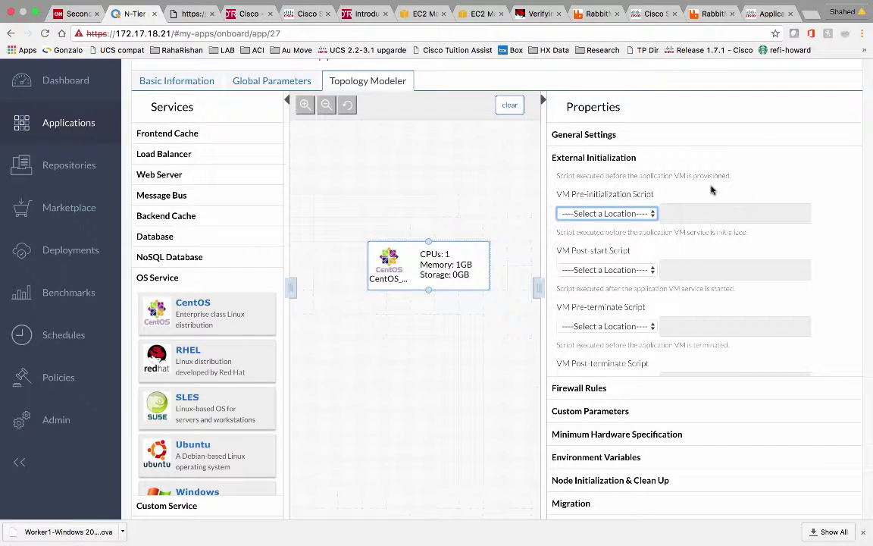
scroll(624, 343, down, 5)
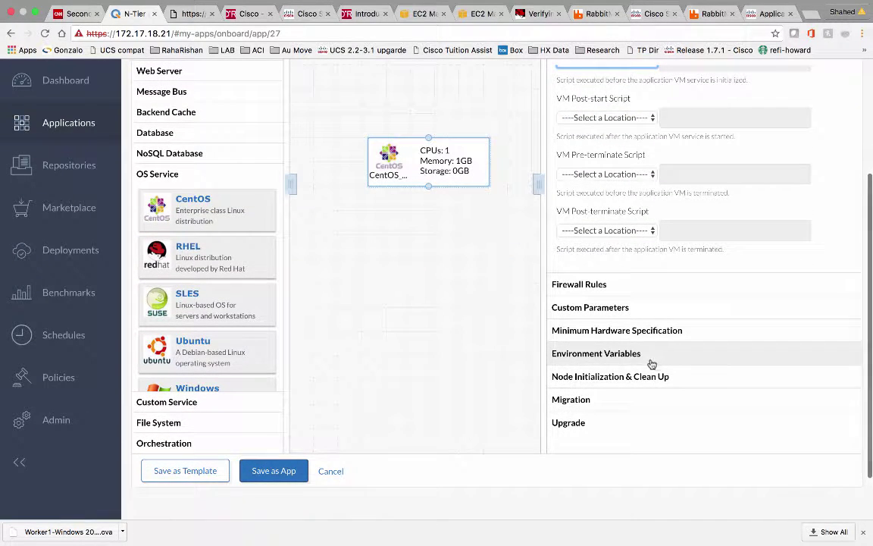
click(639, 361)
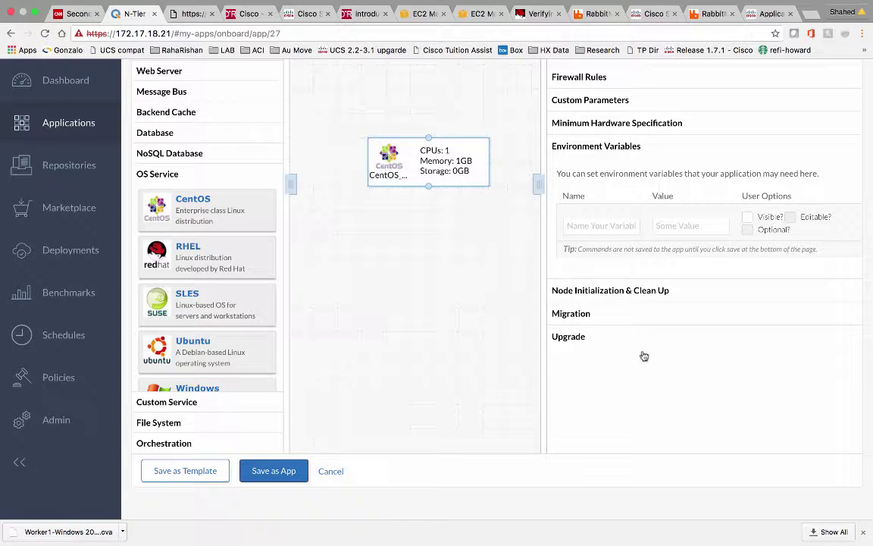
click(637, 299)
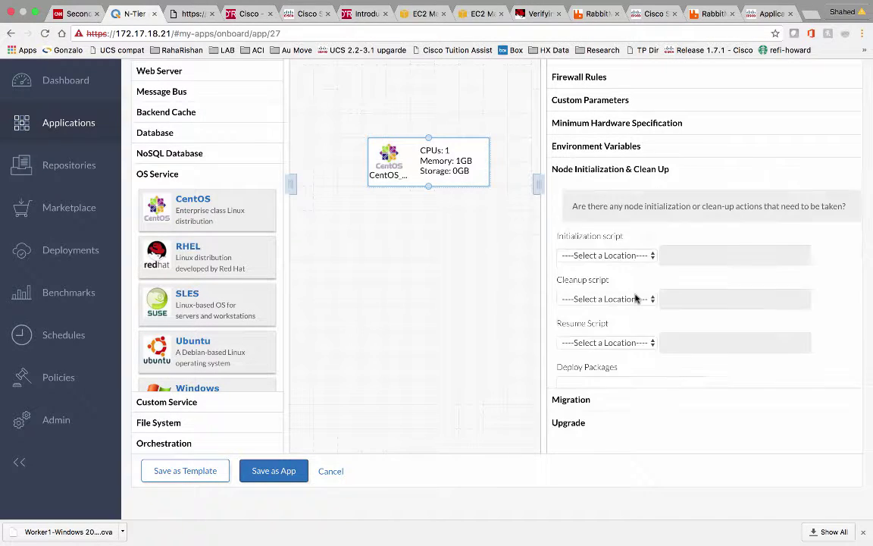
click(639, 299)
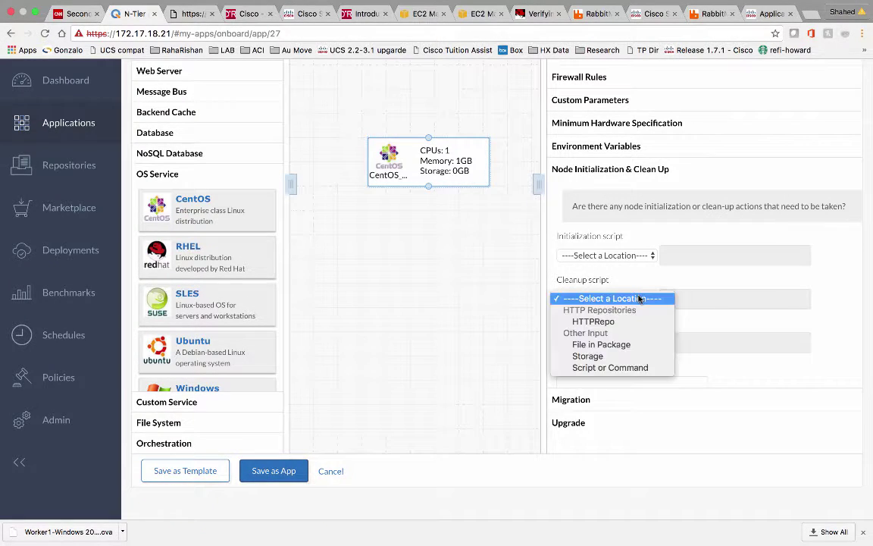
click(719, 281)
scroll(461, 298, up, 5)
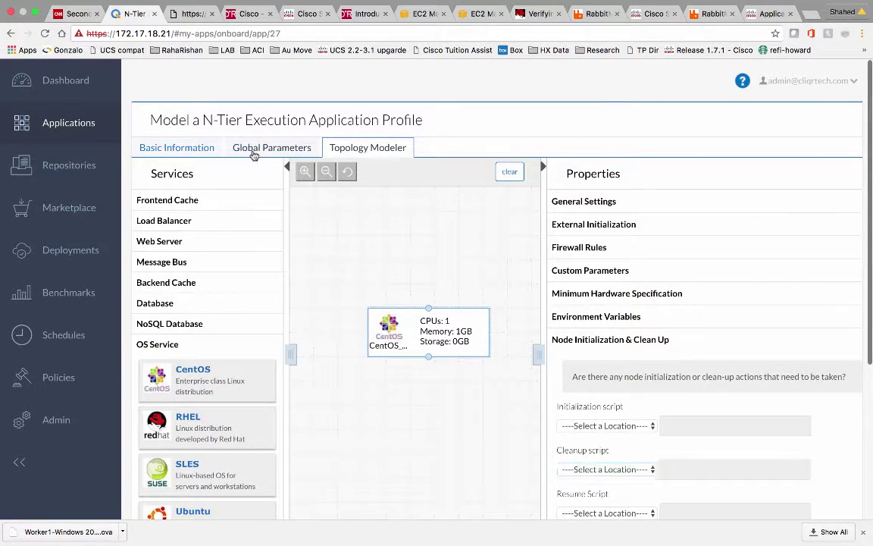
Check the Global Parameters and Basic Information tabs, then save the profile as the CentOS6 app
click(244, 150)
click(197, 157)
scroll(255, 325, down, 1)
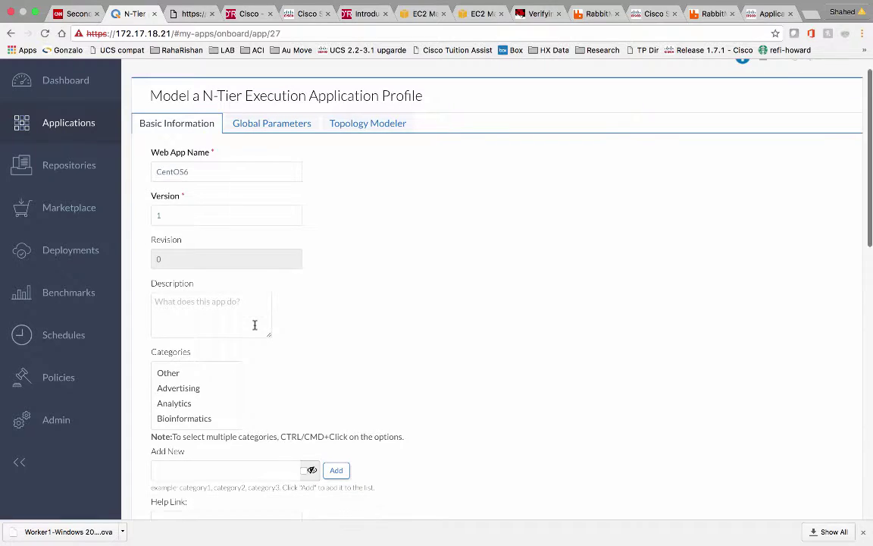
scroll(341, 331, down, 10)
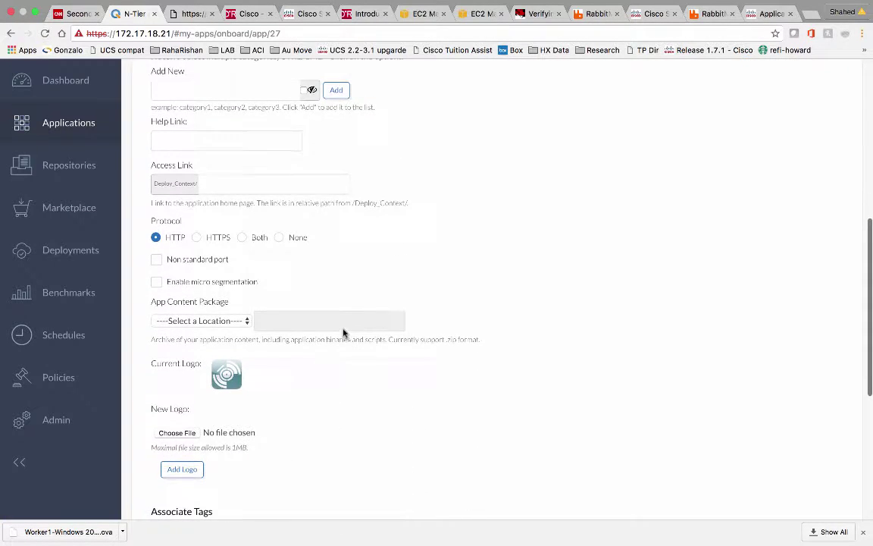
scroll(252, 444, down, 6)
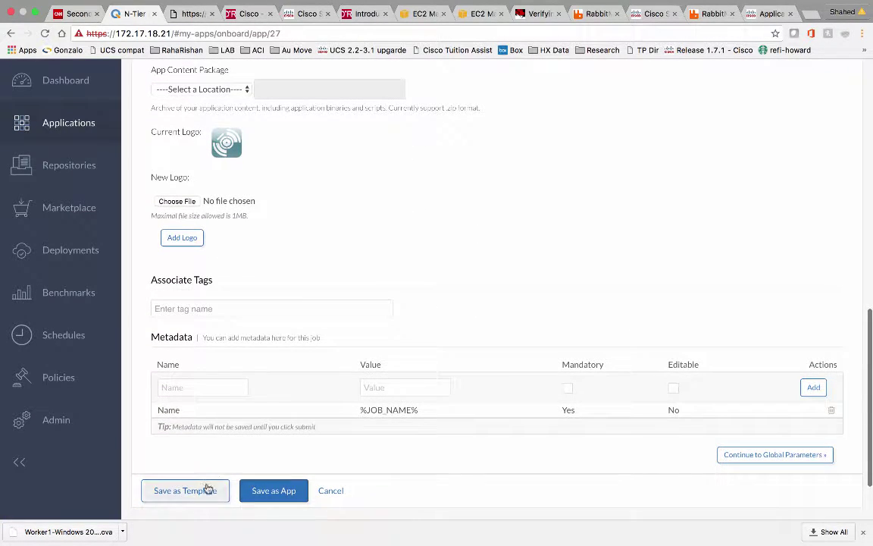
click(273, 491)
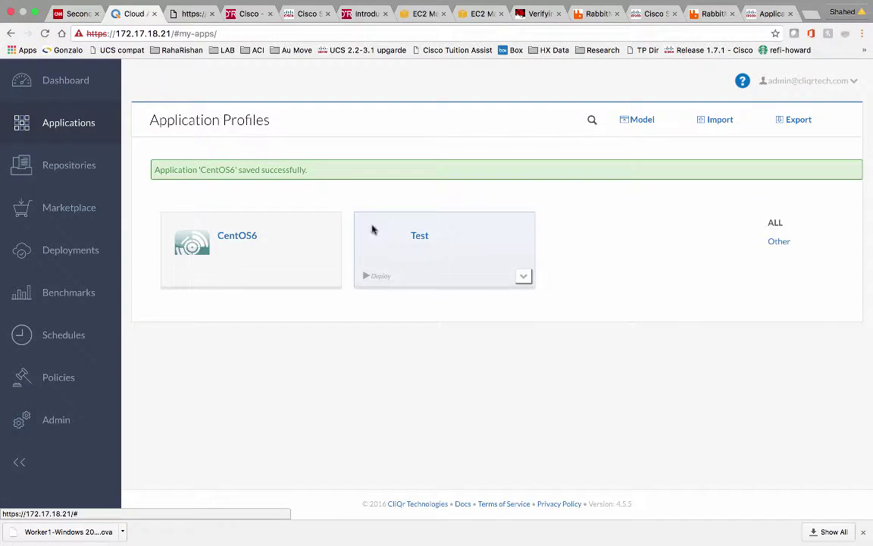
Open the Deploy form from the CentOS6 application card
click(274, 273)
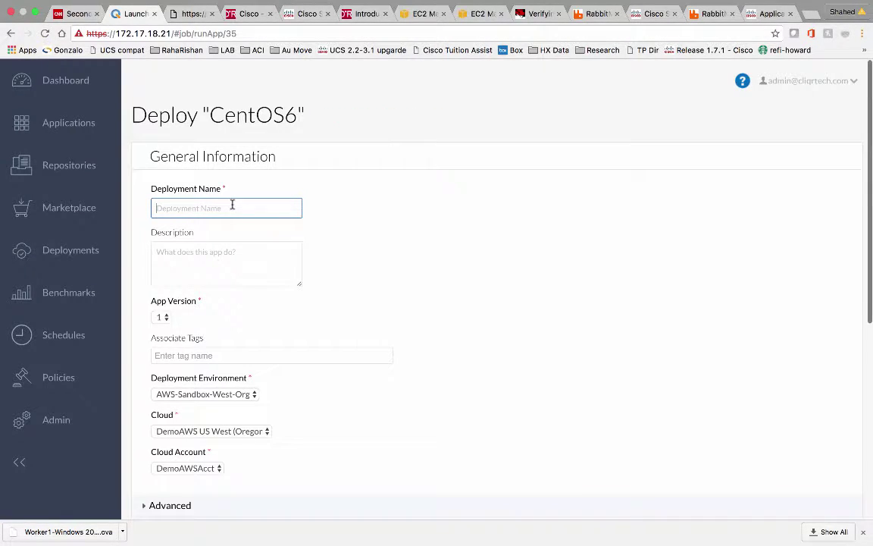
Name the deployment CentOS_VMWare, choose VMWareDeploy, keep Bronze Standard, and submit it
text(CentOS_VMWAr)
key(BackSpace)
key(BackSpace)
text(are)
scroll(313, 325, down, 2)
click(250, 217)
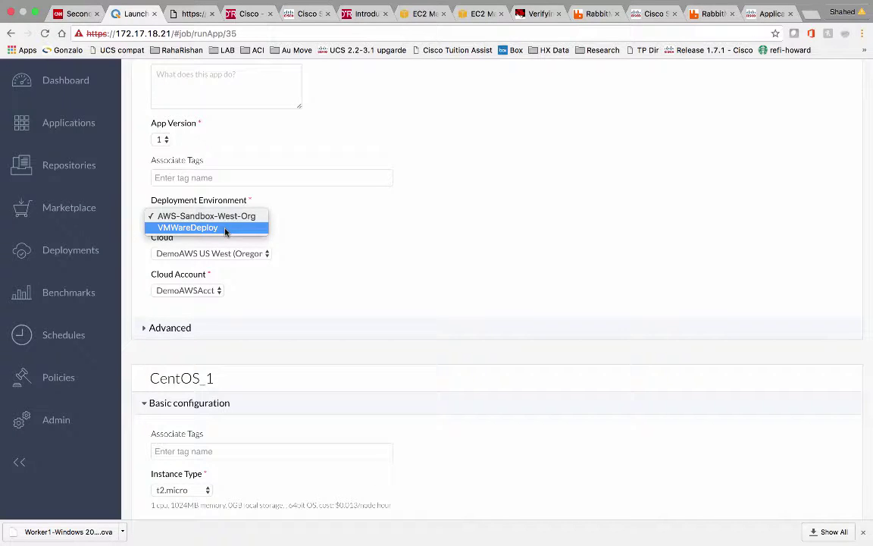
click(225, 229)
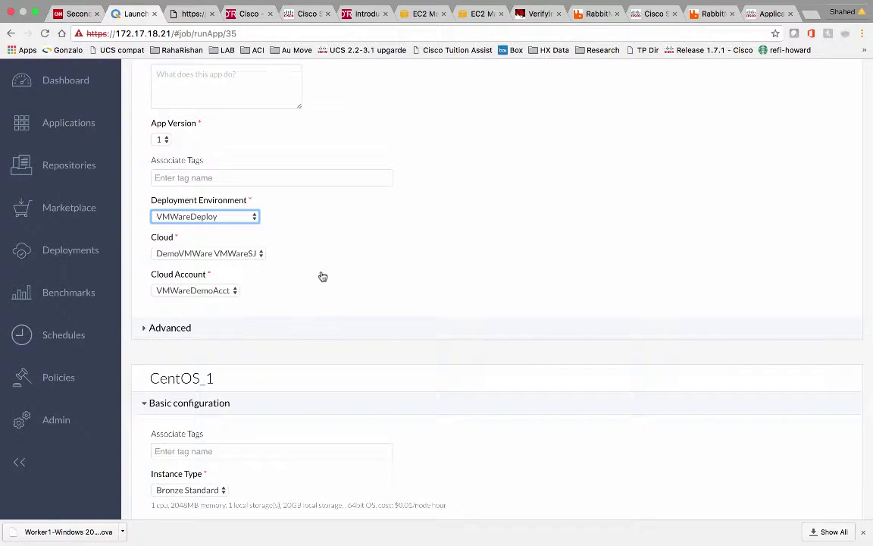
scroll(323, 276, down, 3)
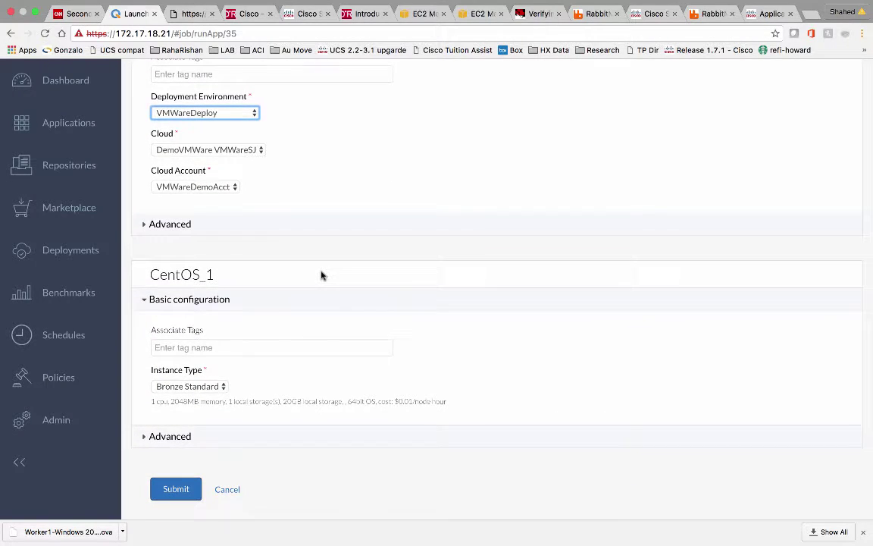
scroll(323, 276, down, 2)
click(201, 332)
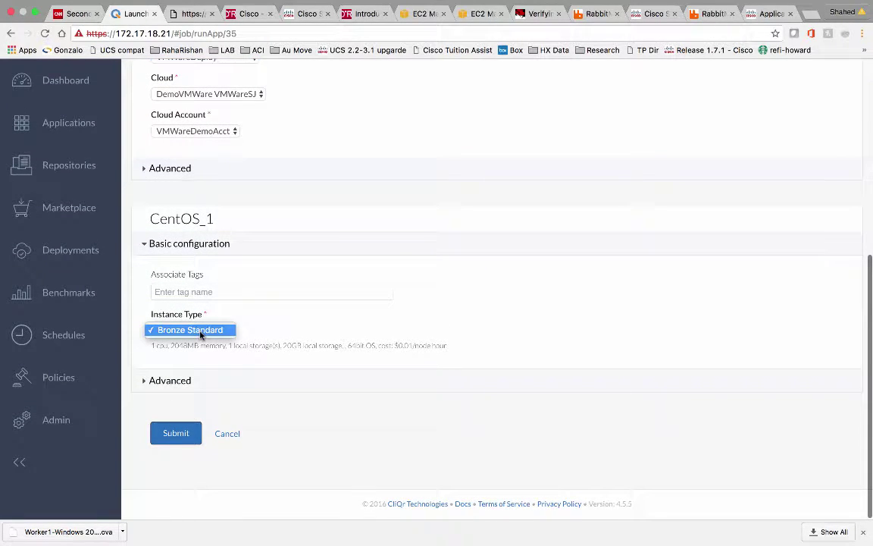
click(201, 332)
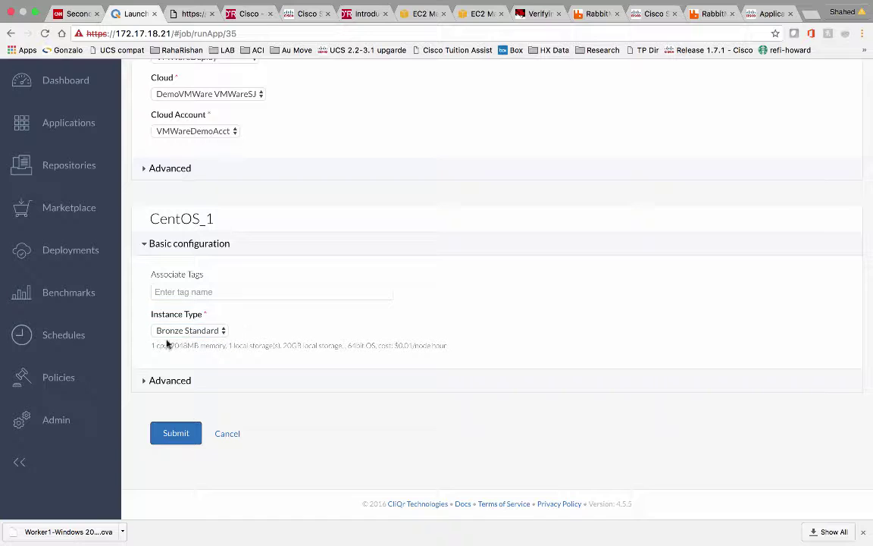
click(177, 435)
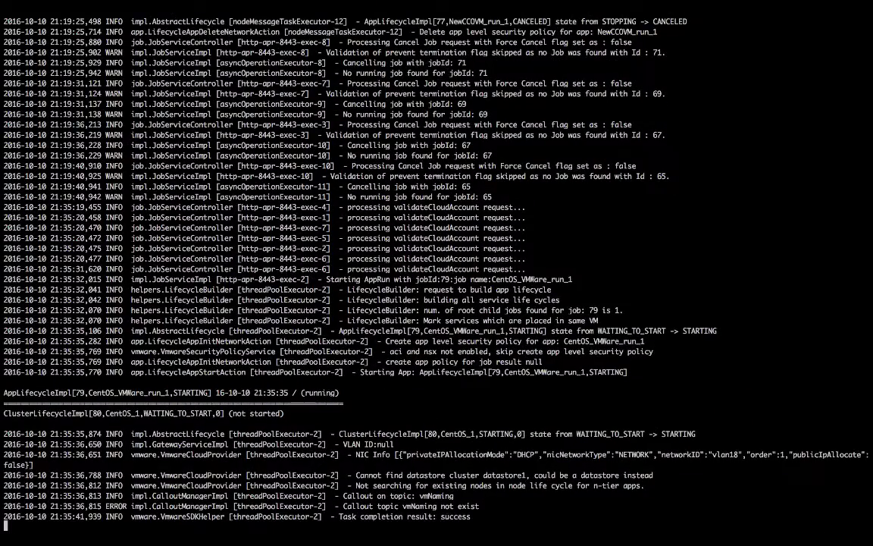
Restart the live follow of osmosix.log in the Terminal
key(ctrl+z)
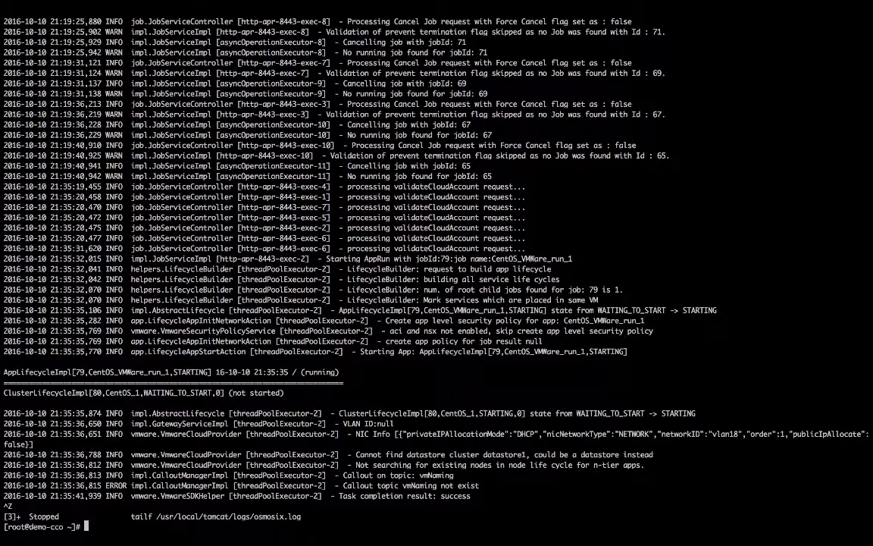
key(Up)
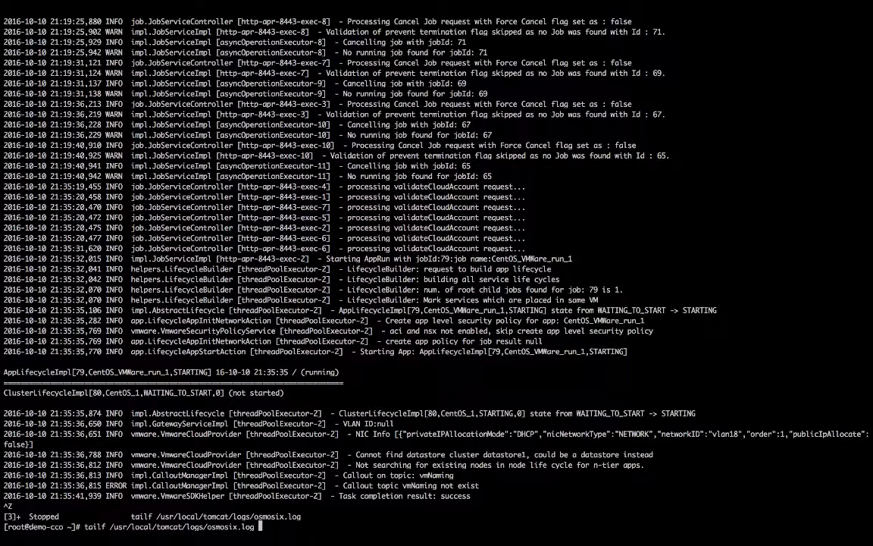
key(Return)
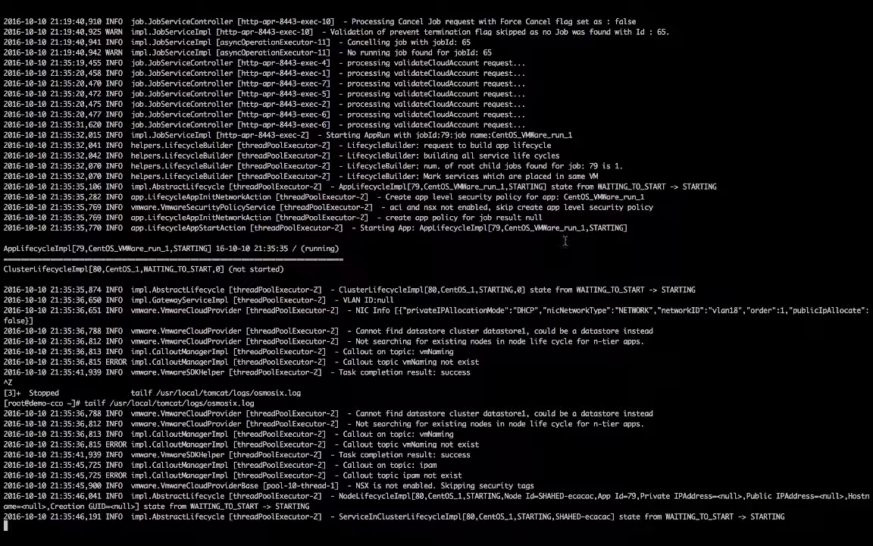
Highlight the CentOS_VMWare_run_1 name, the vmNaming callout error and the ready instance name in the log
drag(524, 227, 565, 229)
scroll(485, 167, up, 2)
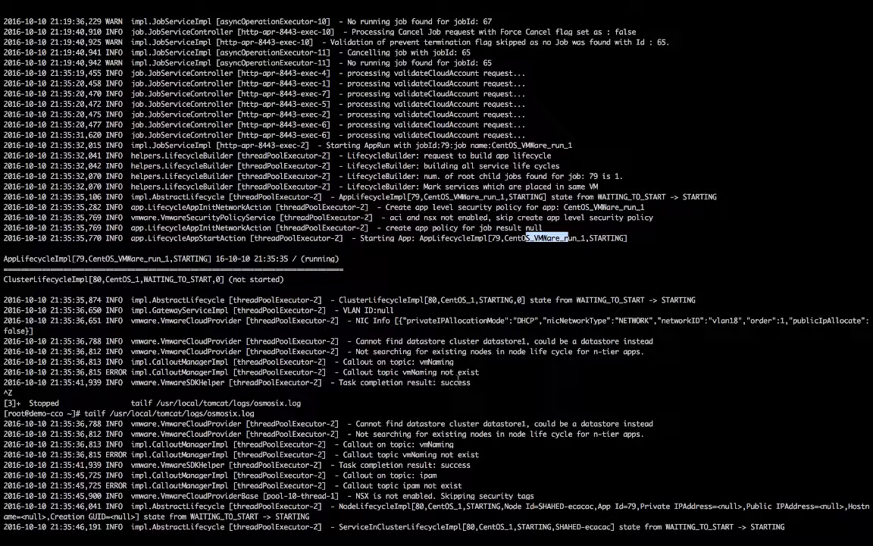
drag(466, 372, 346, 371)
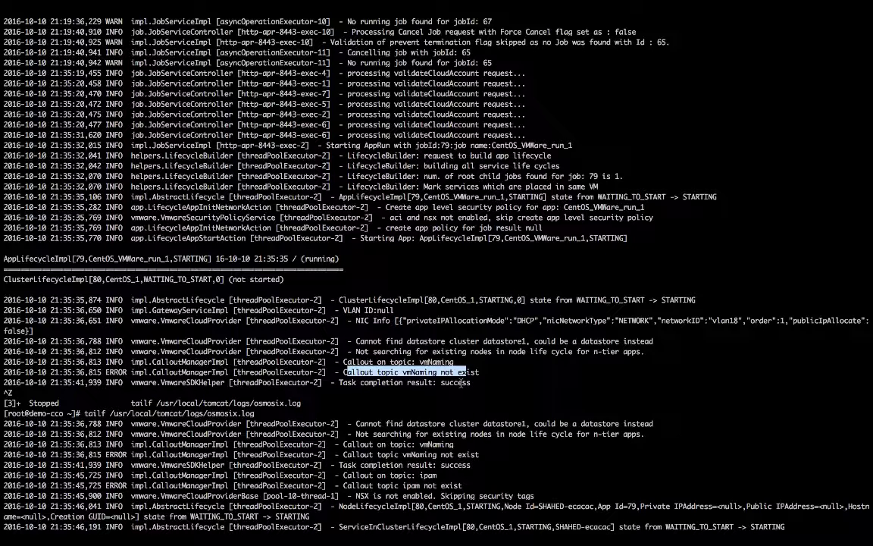
scroll(461, 383, down, 1)
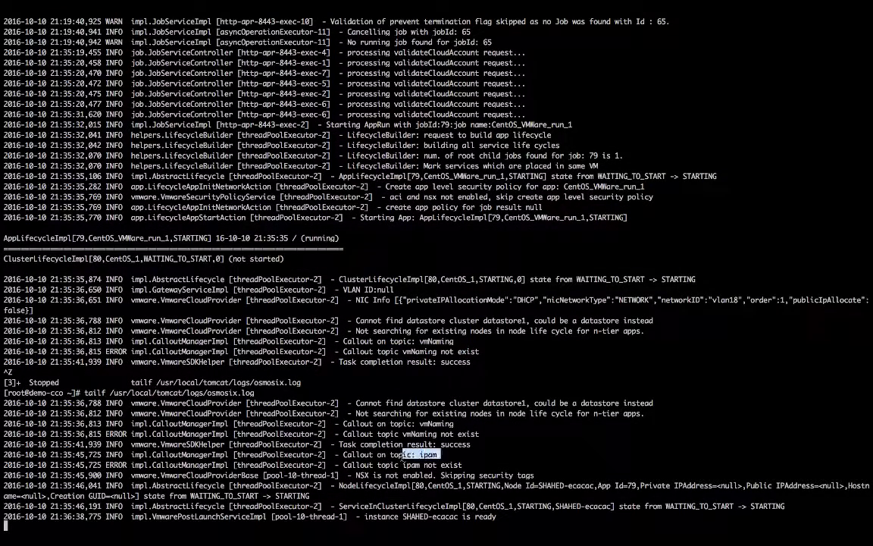
drag(457, 520, 407, 520)
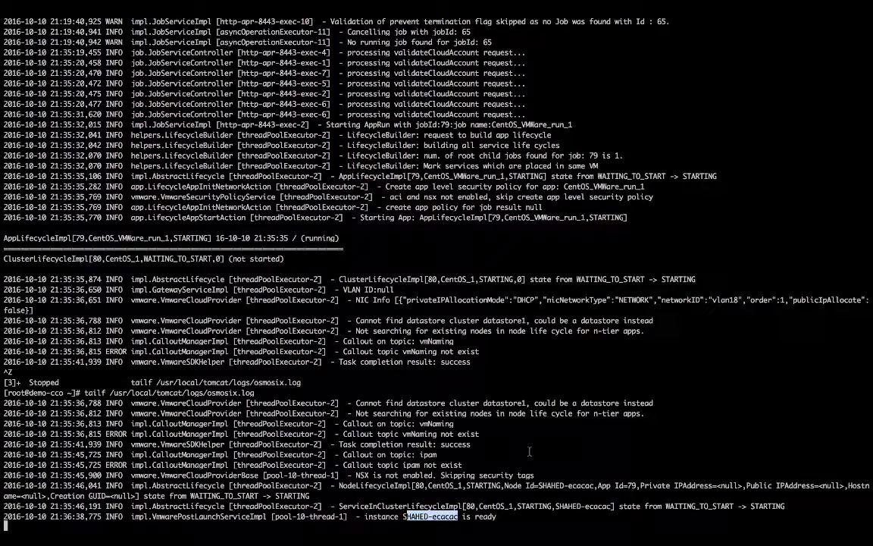
key(ctrl+Right)
key(ctrl+Right)
key(ctrl+Right)
key(ctrl+Right)
key(ctrl+Right)
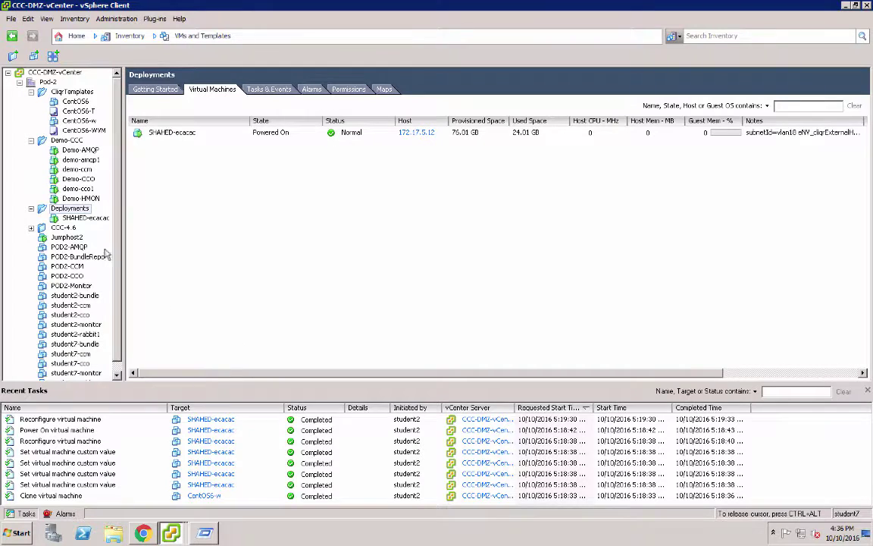
Select the newly deployed VM under Deployments and view its Console
click(92, 218)
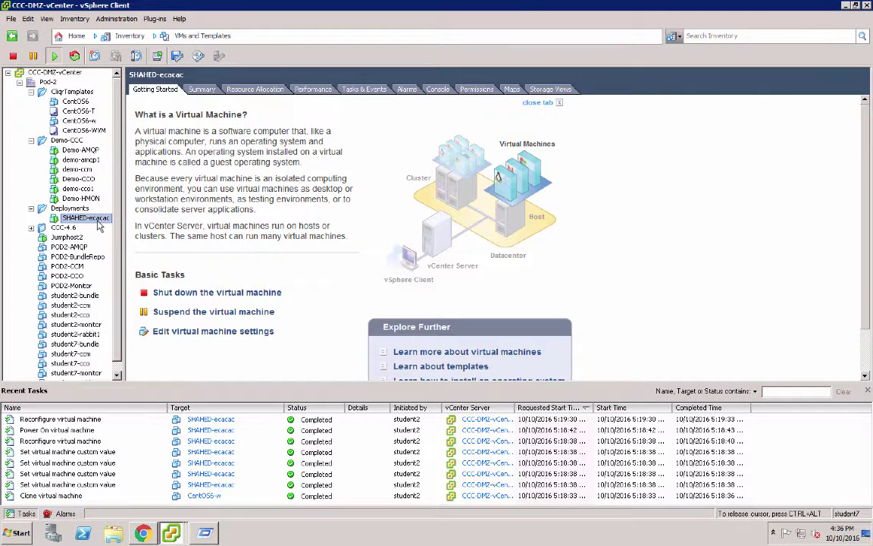
click(438, 89)
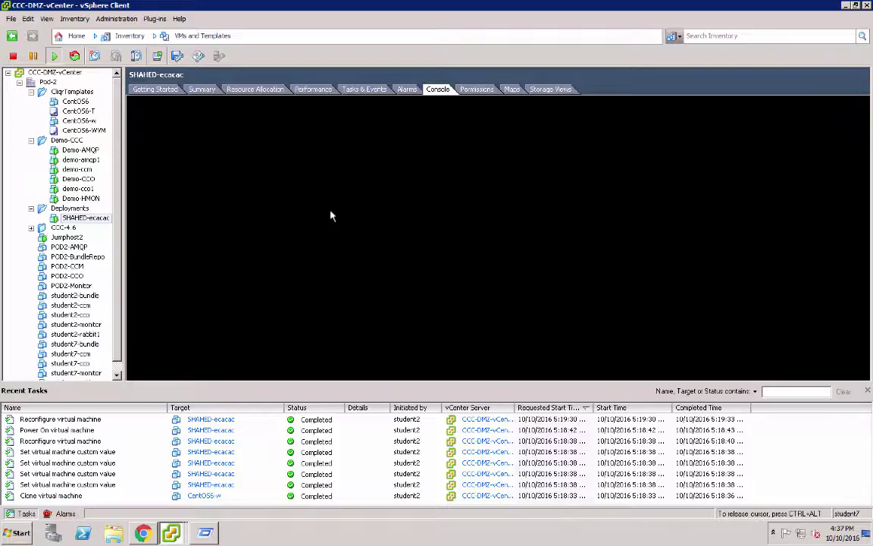
key(ctrl+Left)
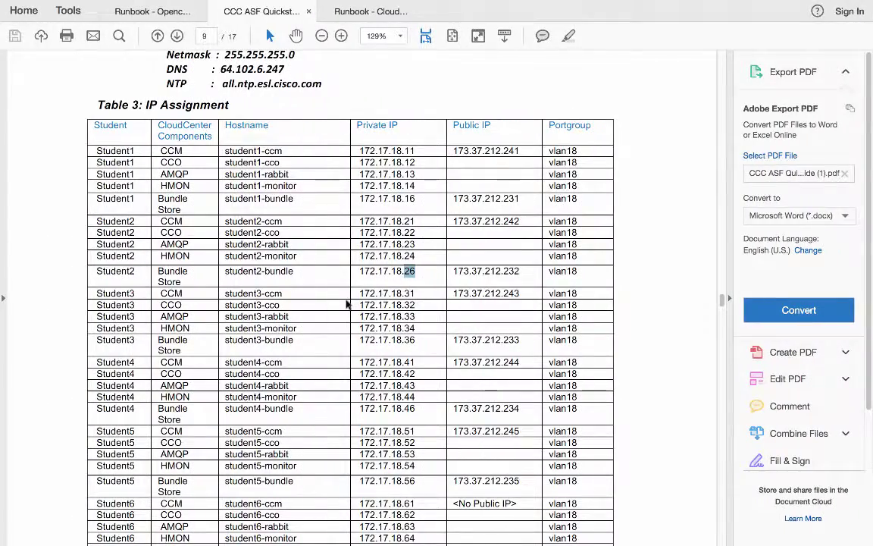
Refresh the Connections page of the 172.17.18.27 RabbitMQ broker to show one running cliqr connection
key(ctrl+Left)
key(ctrl+Left)
key(ctrl+Left)
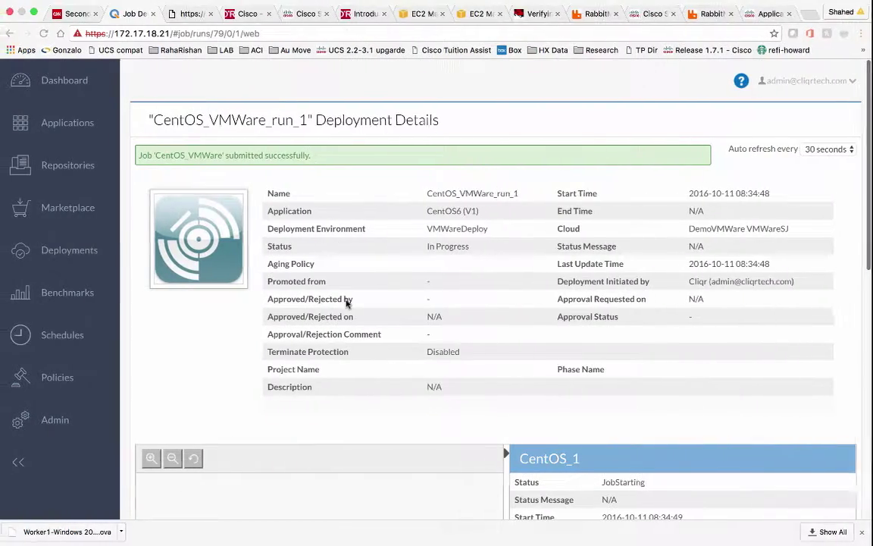
click(598, 14)
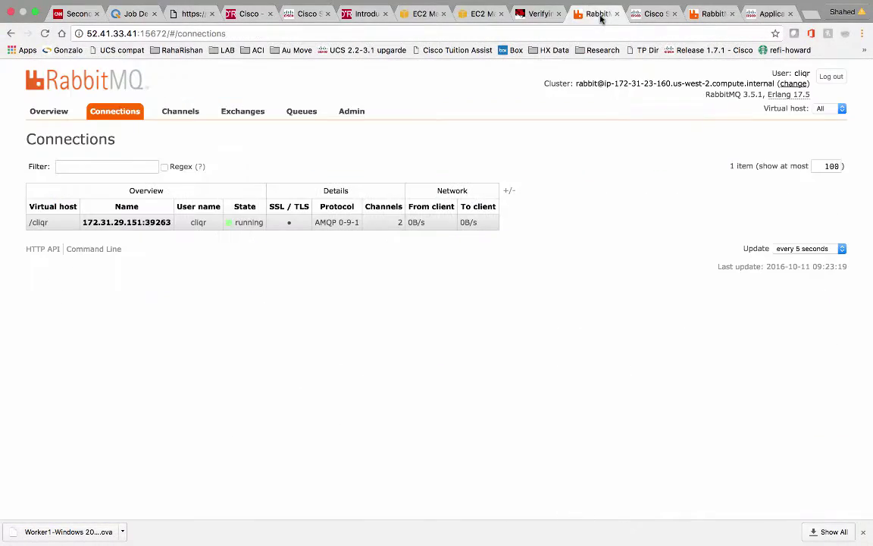
click(716, 14)
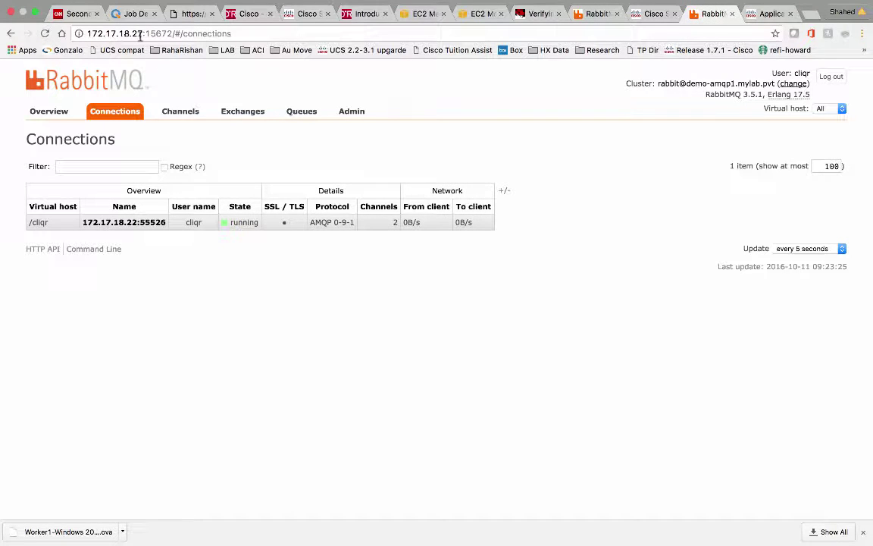
click(44, 35)
key(ctrl+Left)
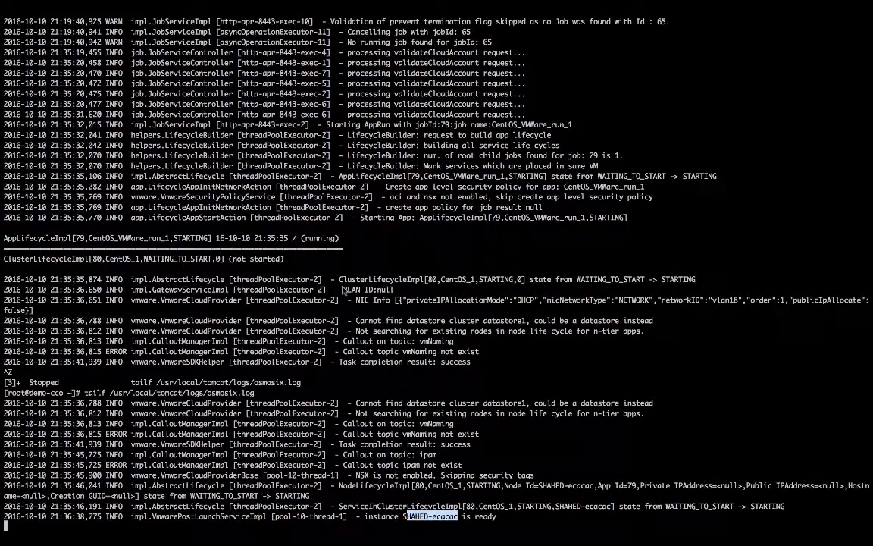
key(ctrl+Right)
key(ctrl+Right)
key(ctrl+Right)
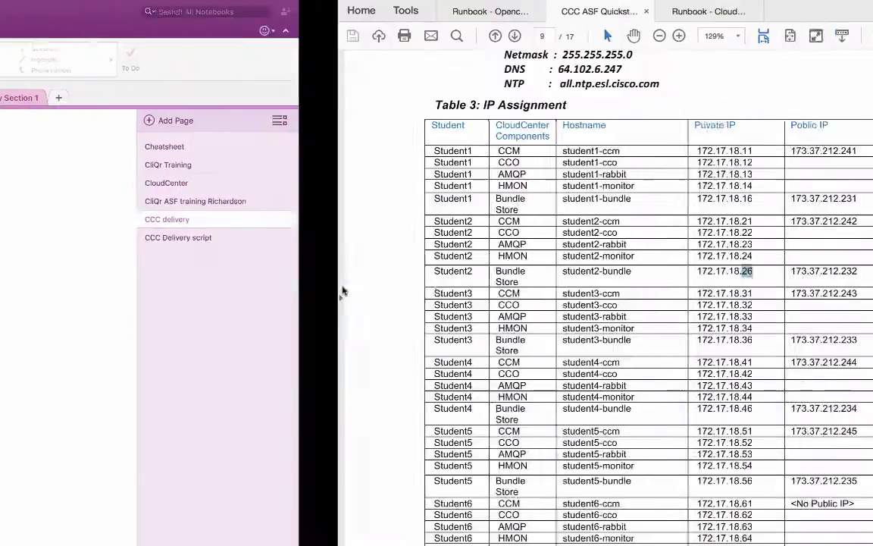
key(ctrl+Right)
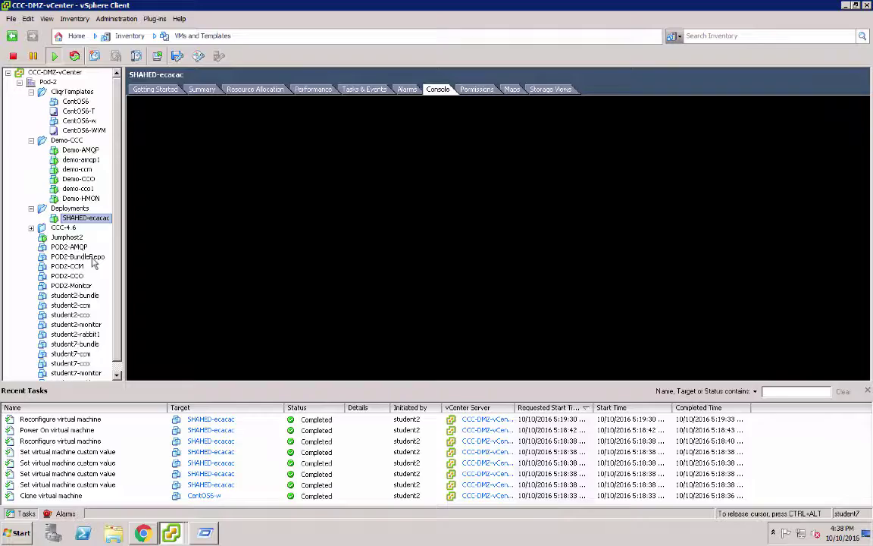
key(ctrl+Left)
key(ctrl+Left)
key(ctrl+Left)
key(ctrl+Left)
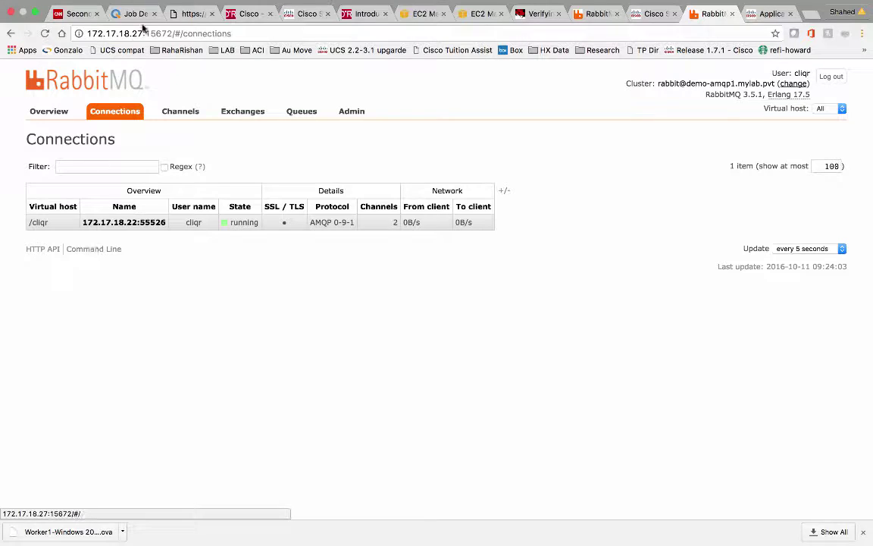
Check that CentOS_VMWare_run_1 is In Progress in Job Details, then go back to Applications
click(133, 14)
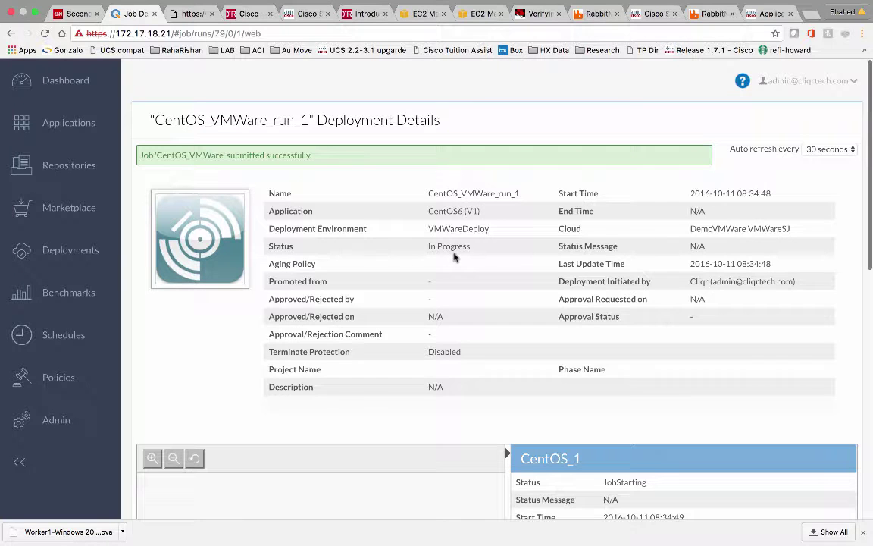
click(72, 122)
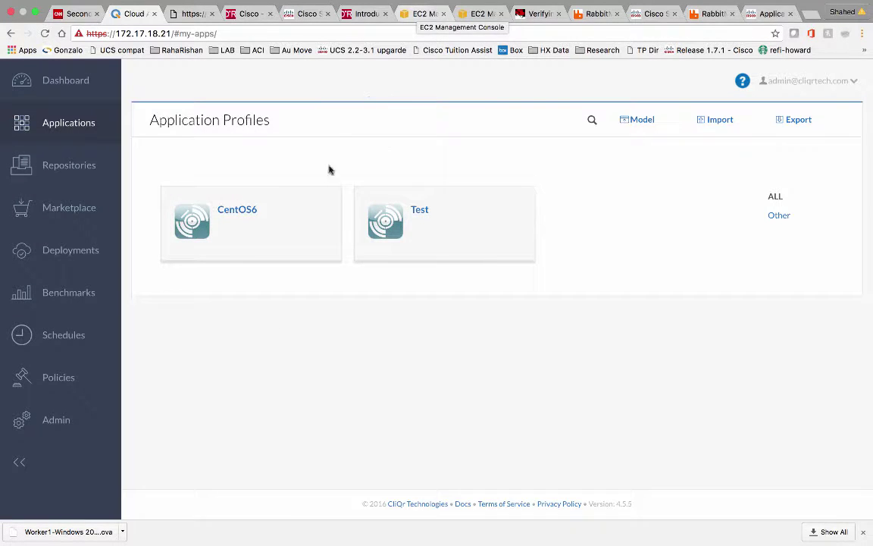
Deploy the CentOS6 profile named CentOS_AWS to AWS-Sandbox-West-Org and submit it
click(294, 227)
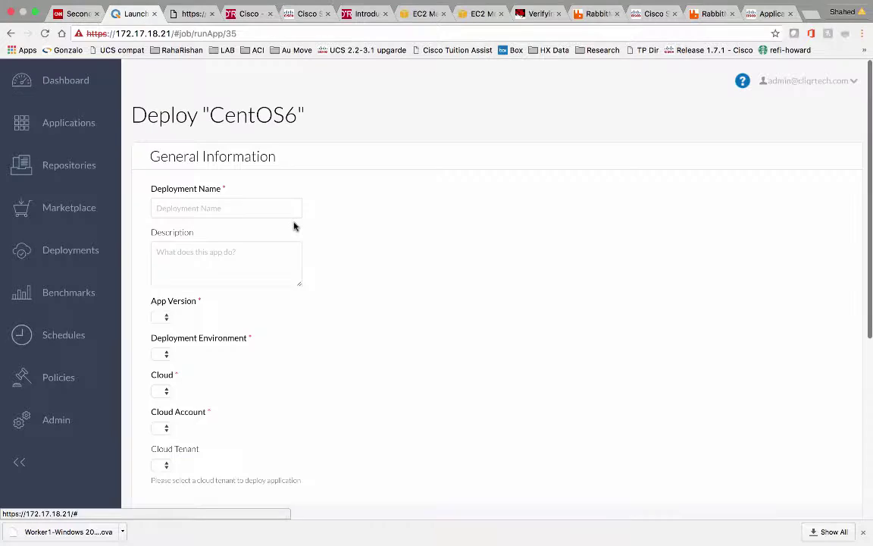
click(257, 209)
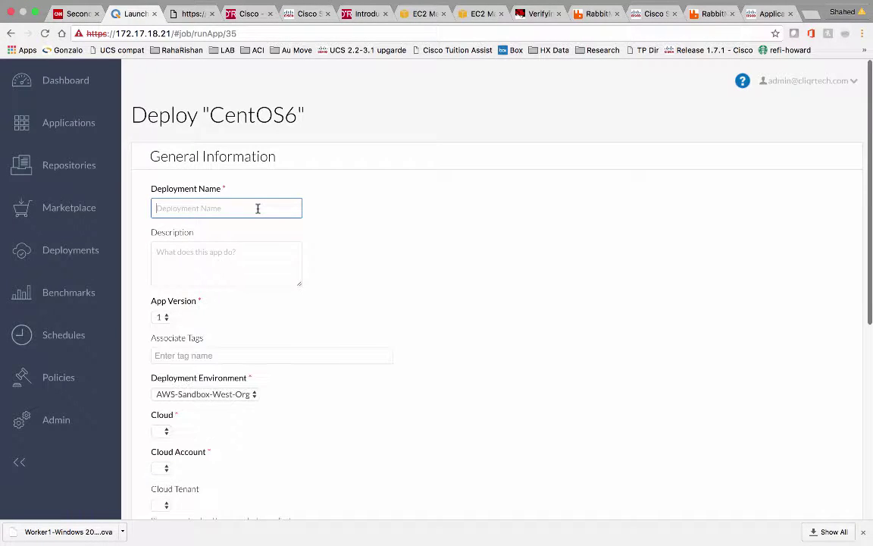
text(Ce)
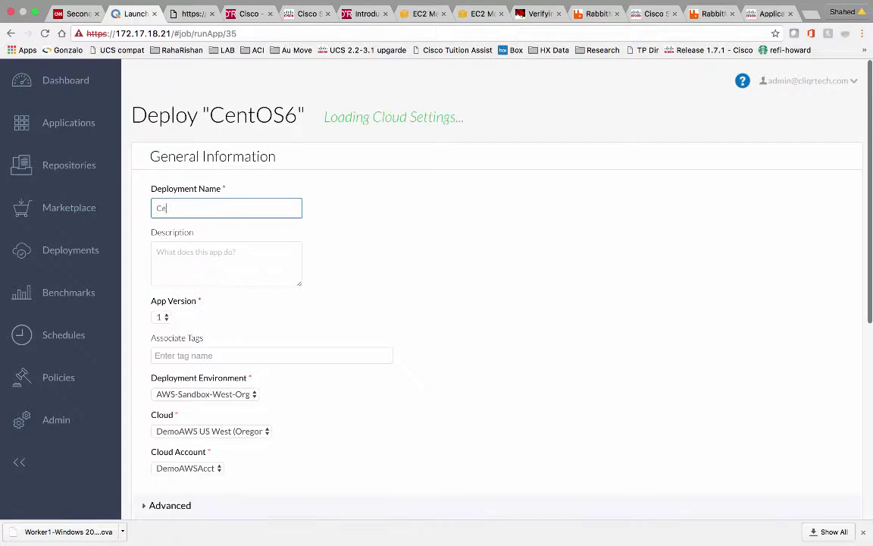
text(ntOS)
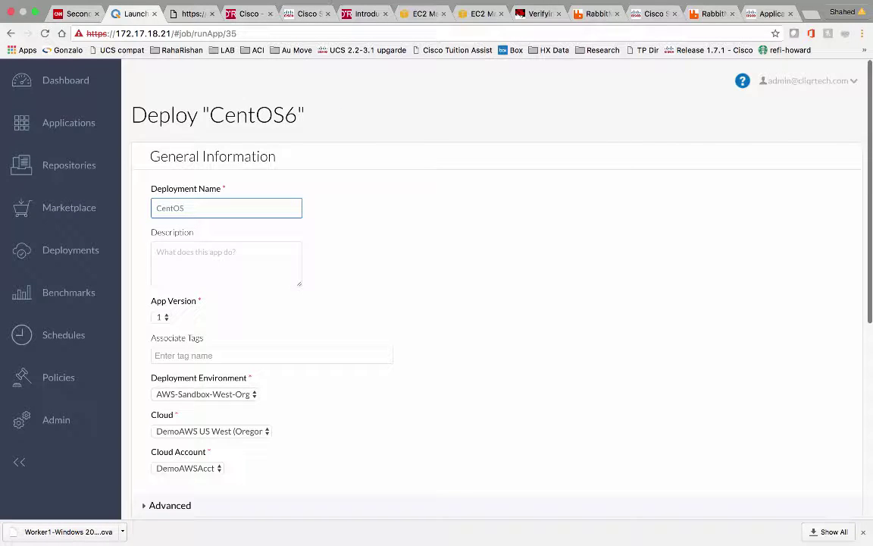
text(_AWS)
scroll(357, 267, down, 3)
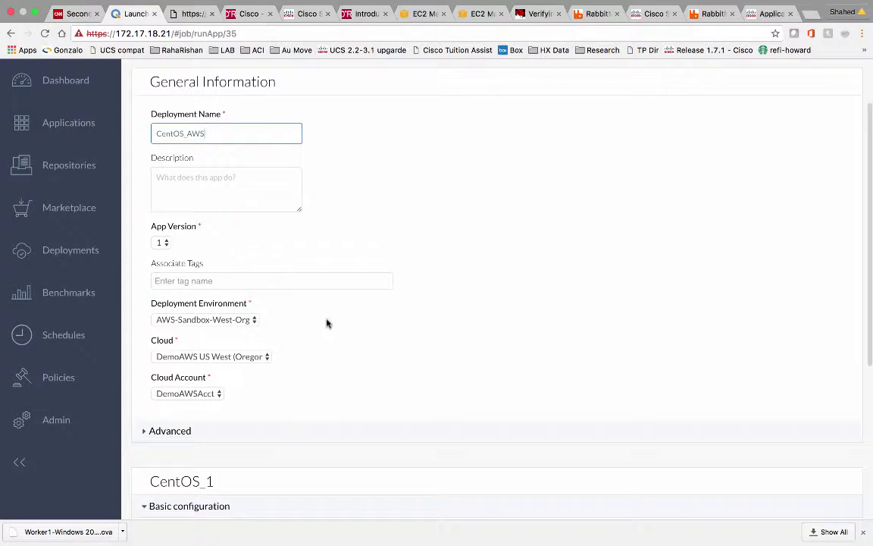
scroll(319, 326, down, 3)
scroll(330, 322, down, 8)
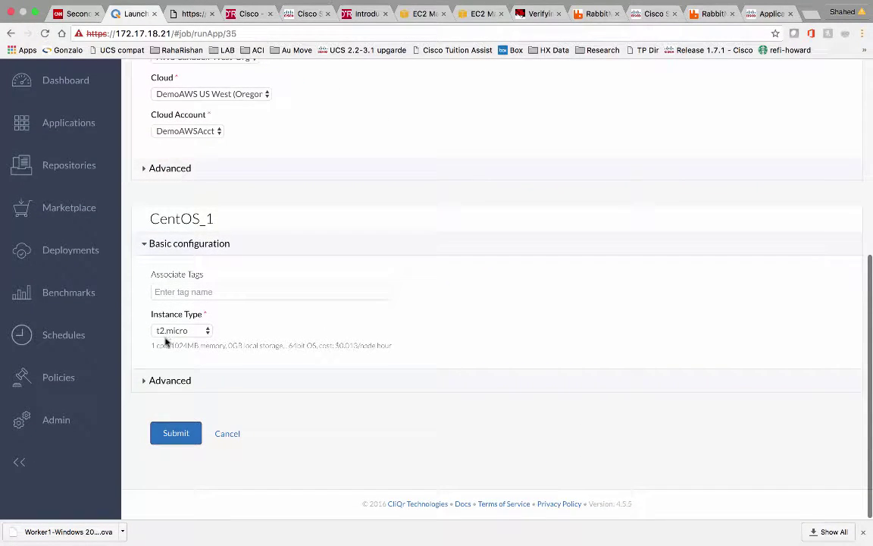
click(176, 433)
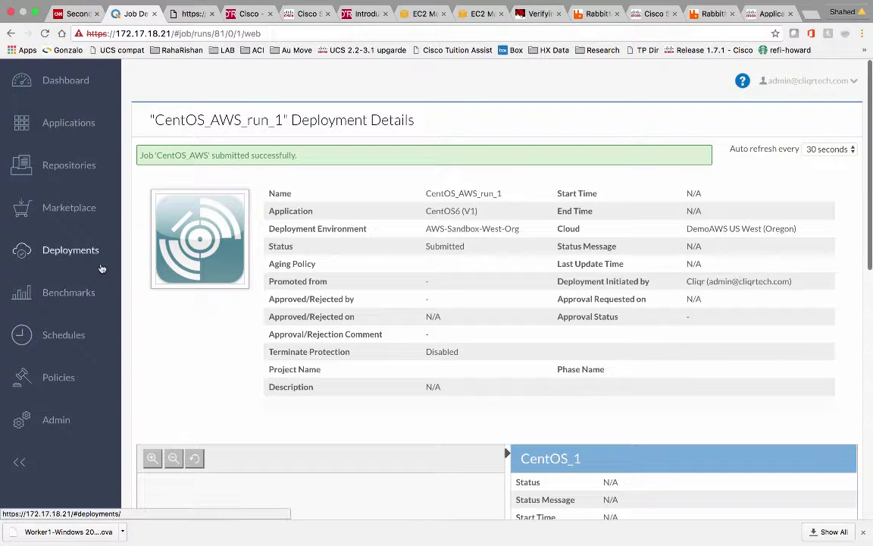
Start modelling a new N-Tier Execution application profile from Applications
click(80, 121)
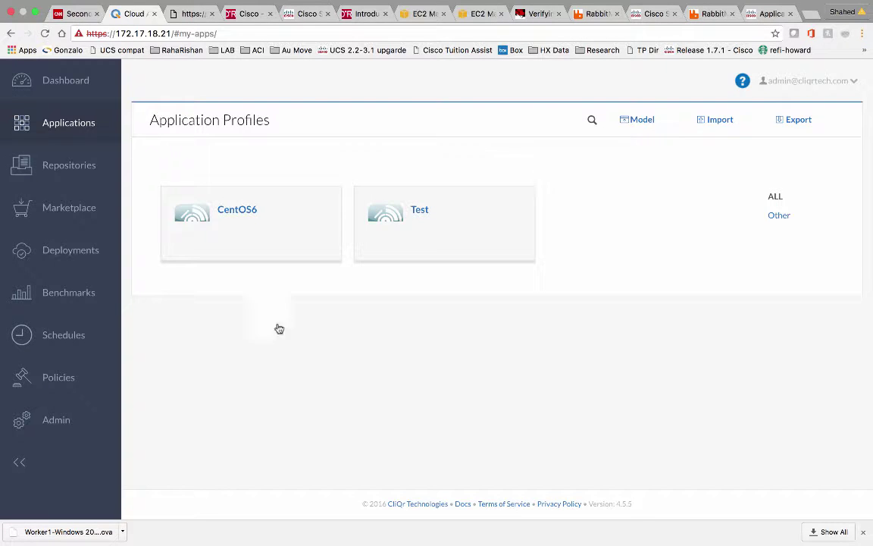
click(642, 121)
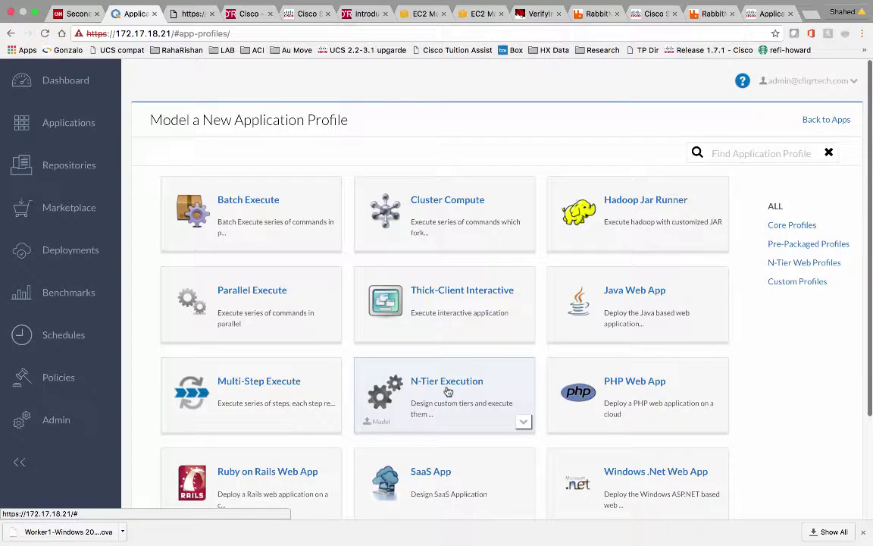
click(447, 391)
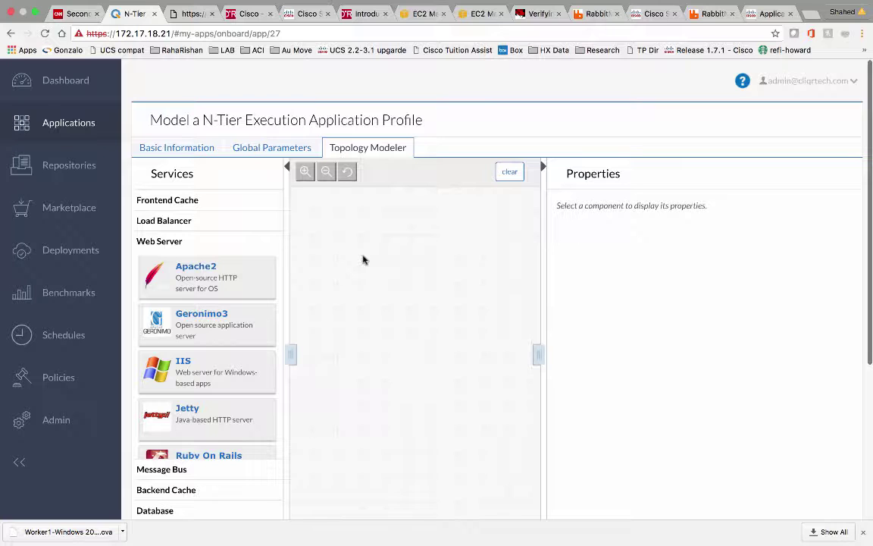
Pause the screen recording and present the What is Opencart slide full screen
mouse_move(542, 4)
click(513, 8)
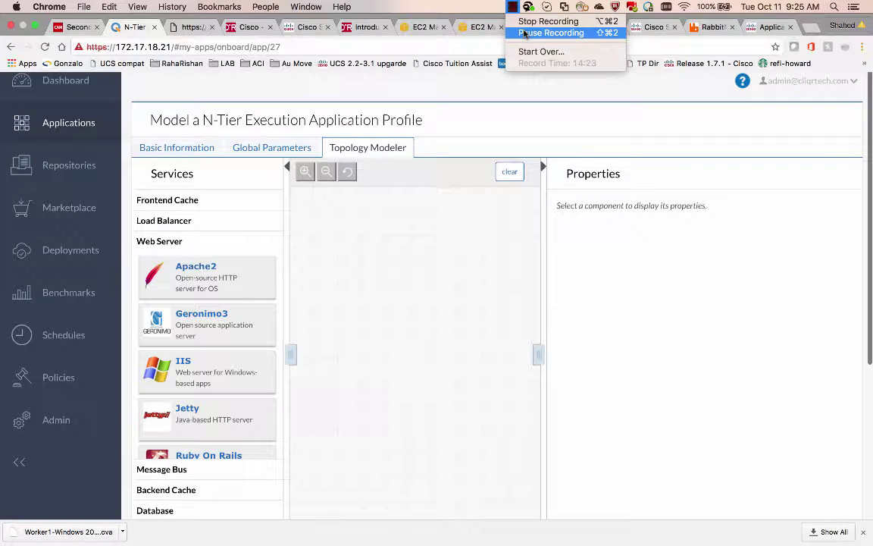
click(524, 33)
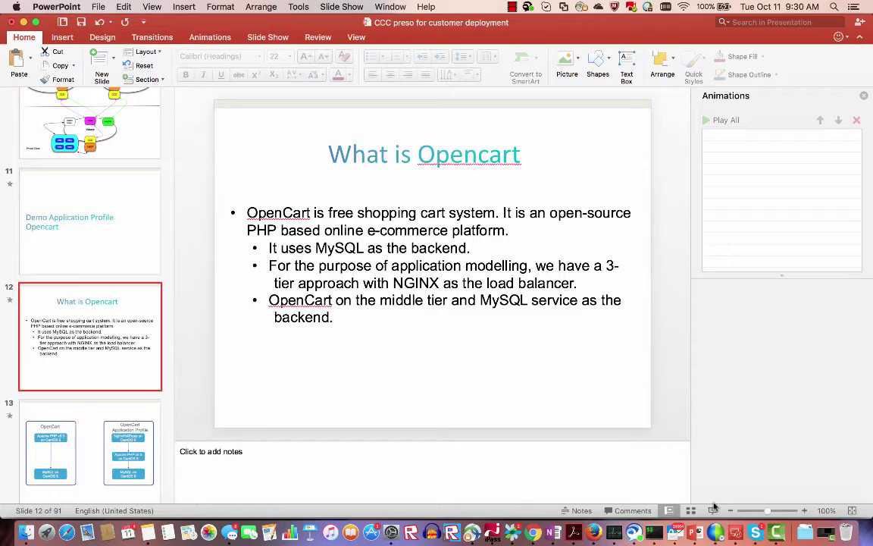
click(713, 510)
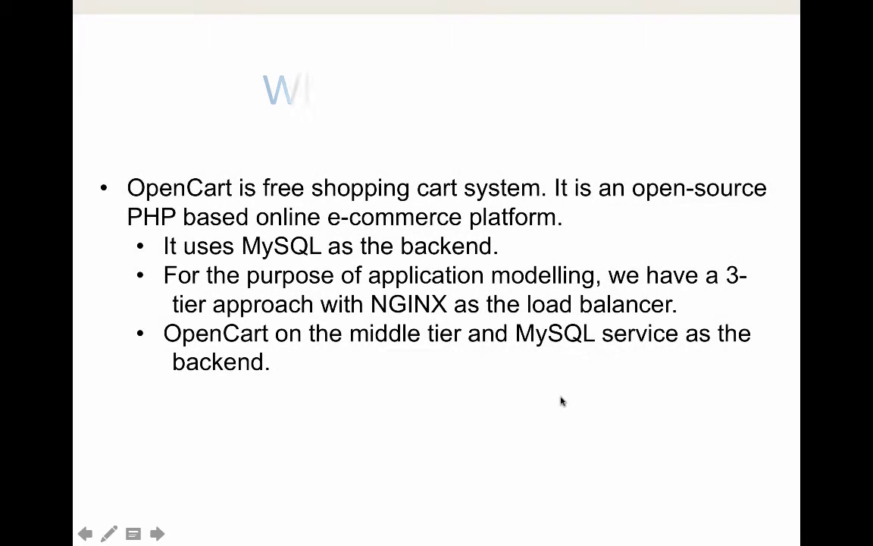
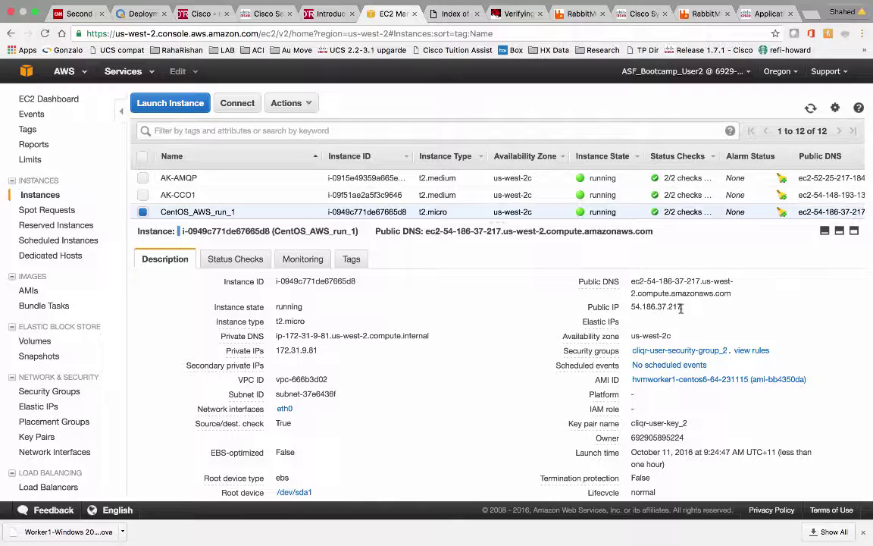
Select CentOS_AWS_run_1's private IP in EC2, then return to the CloudCenter Deployments page
drag(317, 351, 281, 350)
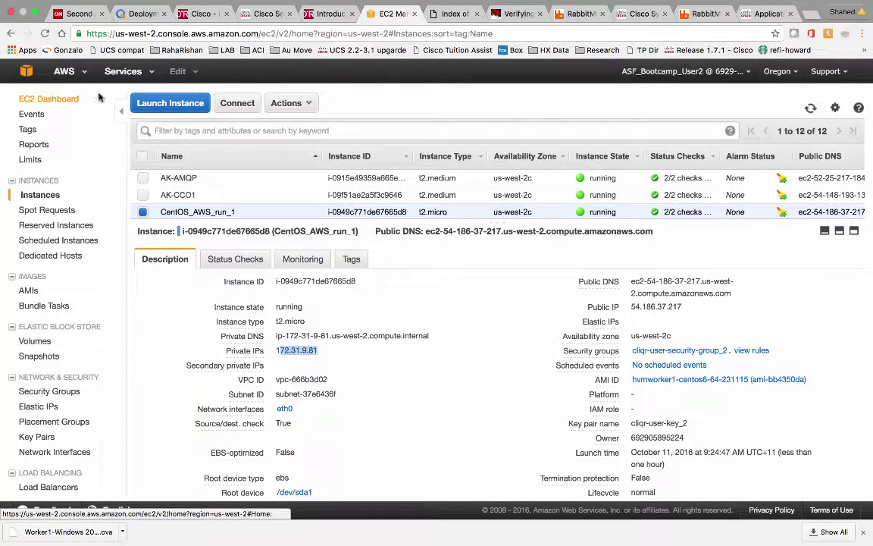
click(135, 13)
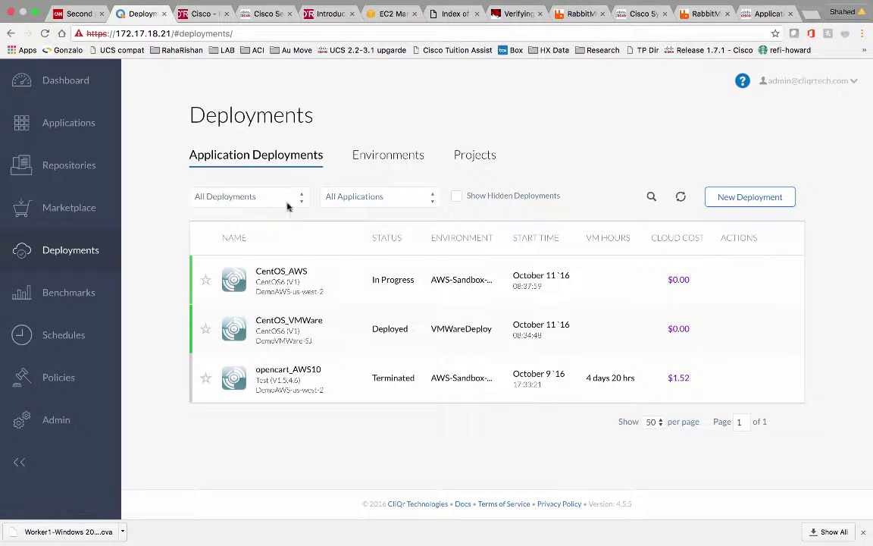
Start a new N-Tier Execution application profile and enter the name Opencart
click(89, 125)
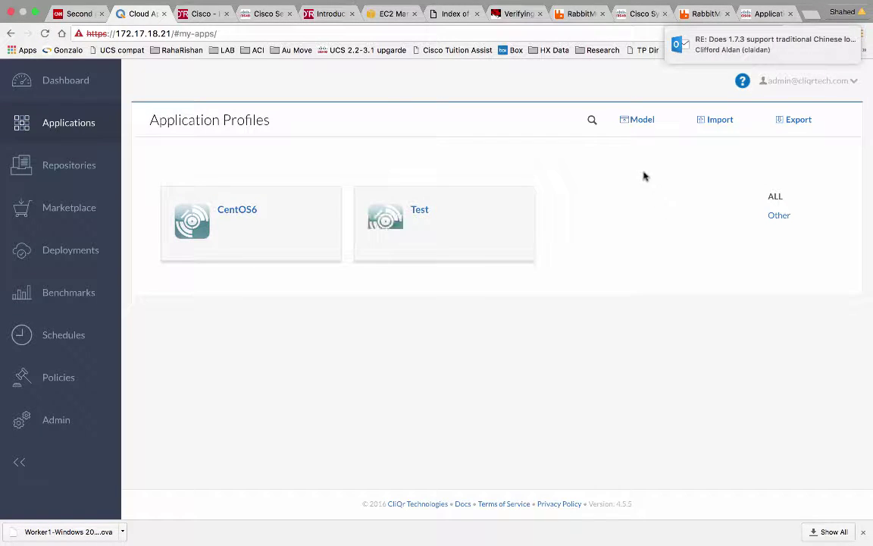
click(636, 123)
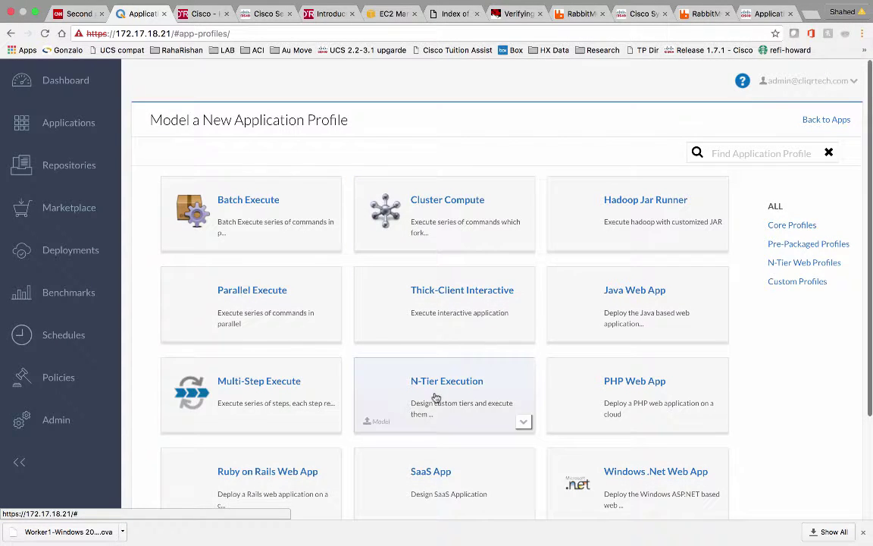
click(435, 398)
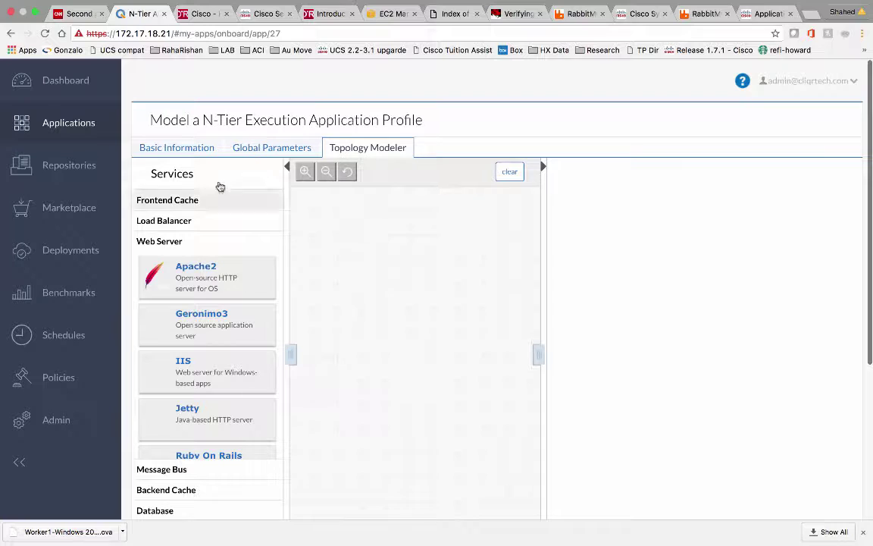
click(140, 147)
click(232, 195)
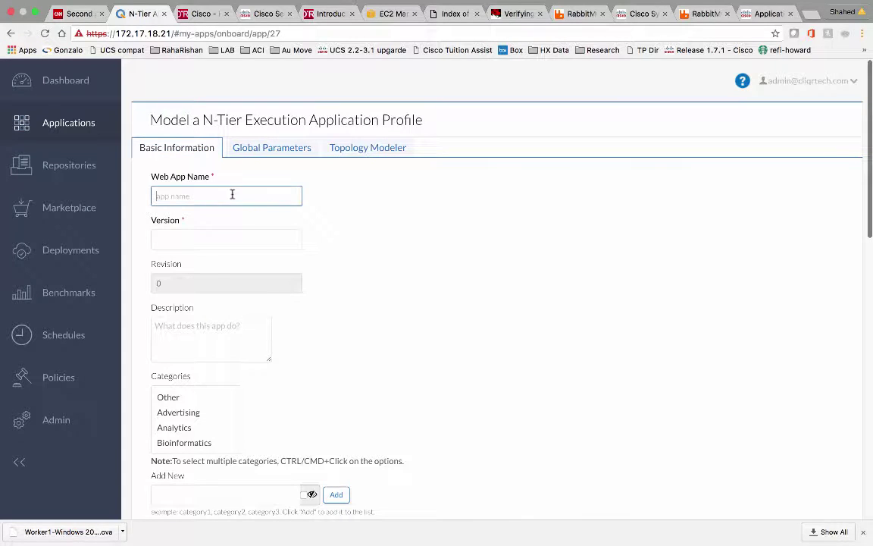
text(One)
Copy version 1.5.6.4 from the Opencart note into the profile's Version field
key(ctrl+Left)
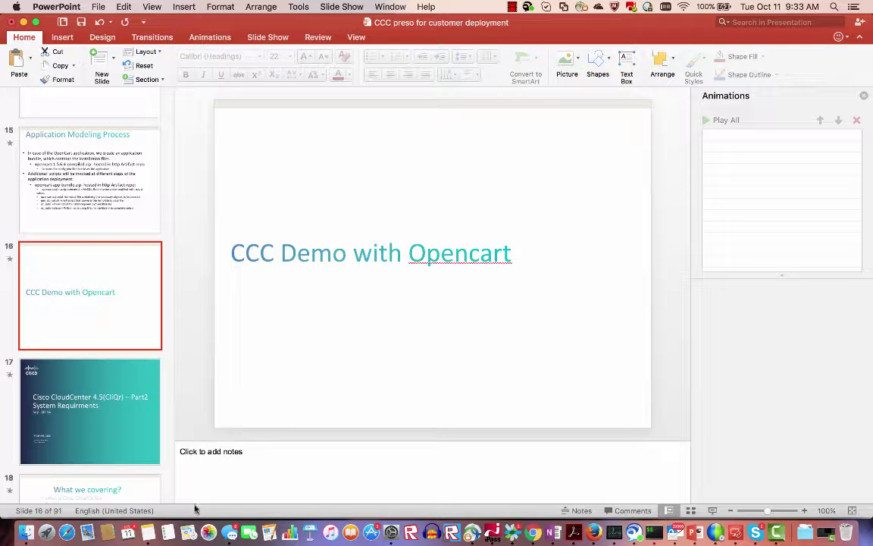
click(148, 532)
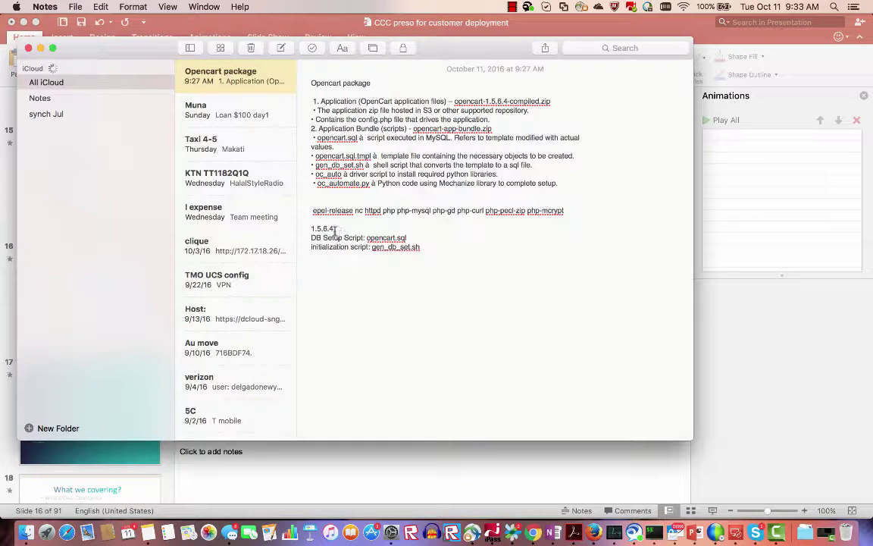
drag(335, 230, 305, 231)
key(super+c)
key(ctrl+Right)
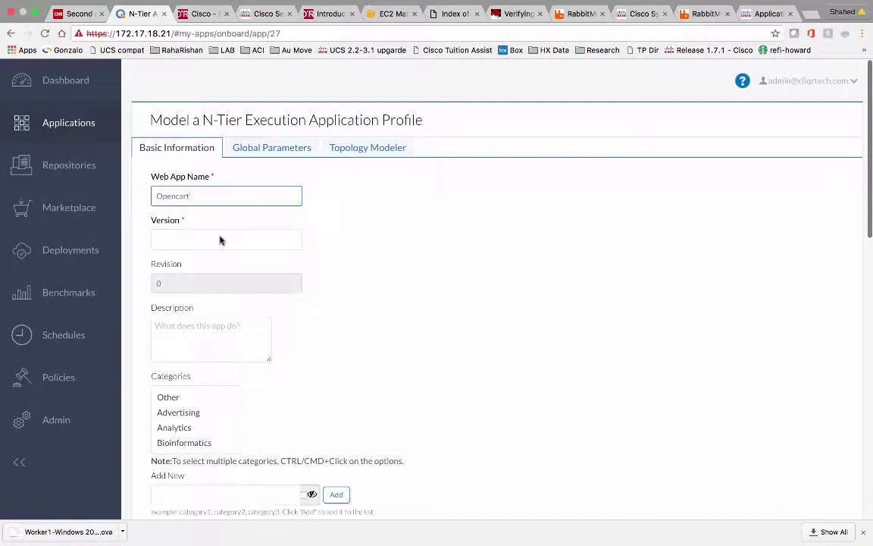
click(220, 240)
key(super+v)
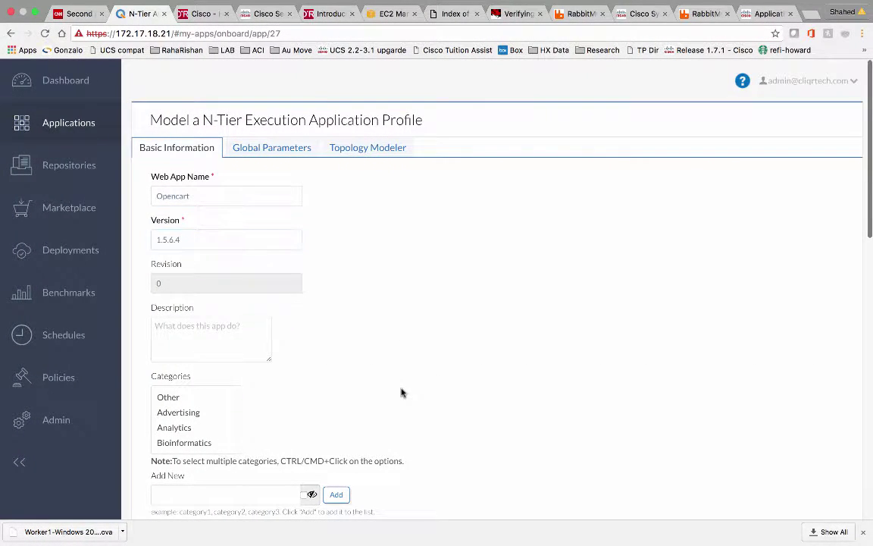
Try saving the profile as an app, which fails until a topology is defined
scroll(401, 391, down, 5)
scroll(402, 391, down, 1)
scroll(402, 392, up, 2)
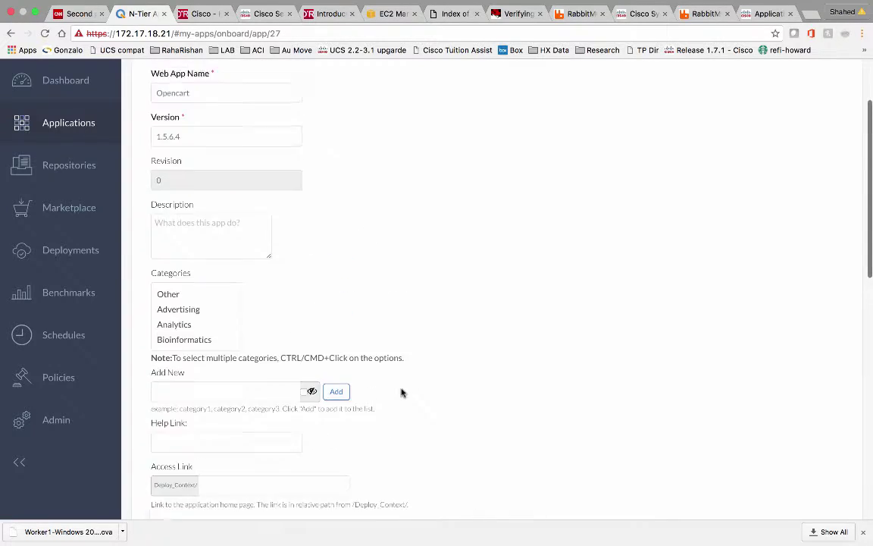
scroll(402, 391, down, 3)
scroll(402, 388, up, 2)
scroll(401, 390, up, 3)
scroll(401, 392, down, 1)
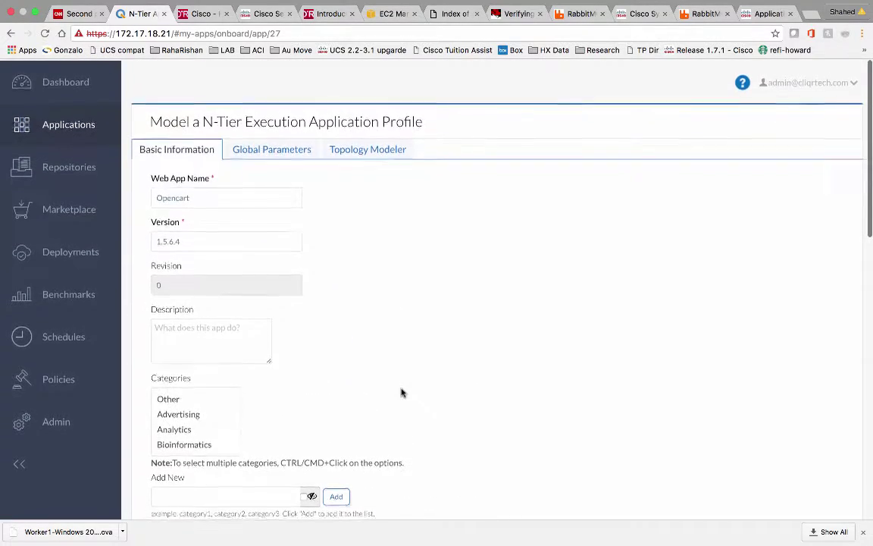
scroll(368, 386, down, 10)
scroll(369, 388, down, 5)
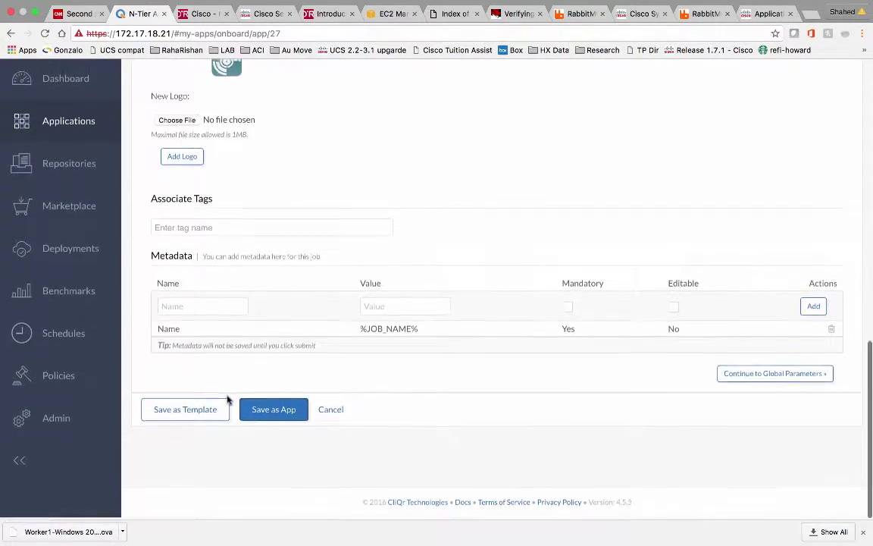
click(251, 411)
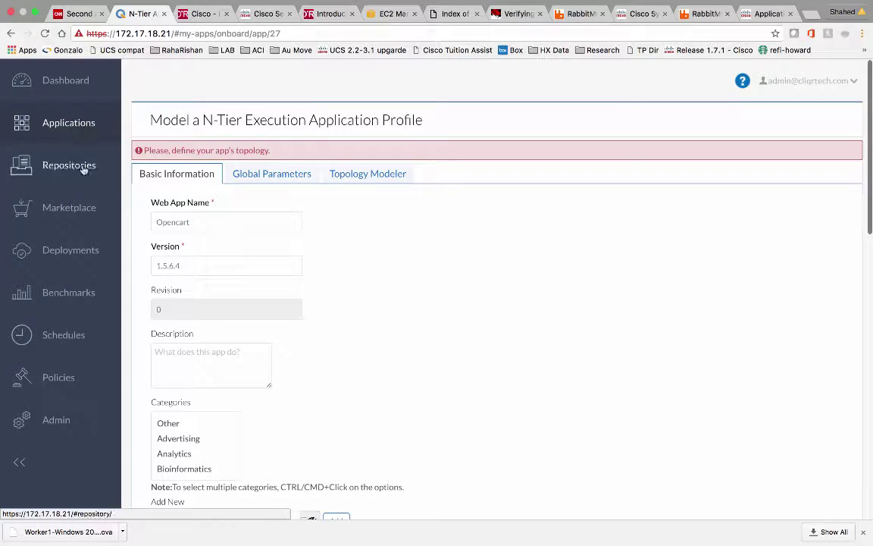
Confirm HTTPRepo is listed under Repositories, then go to the Index of /files listing
click(59, 167)
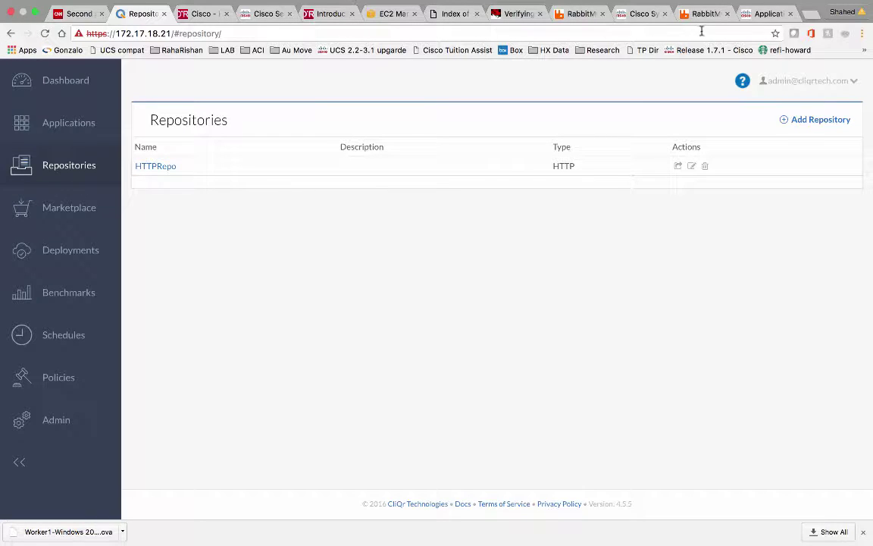
click(452, 16)
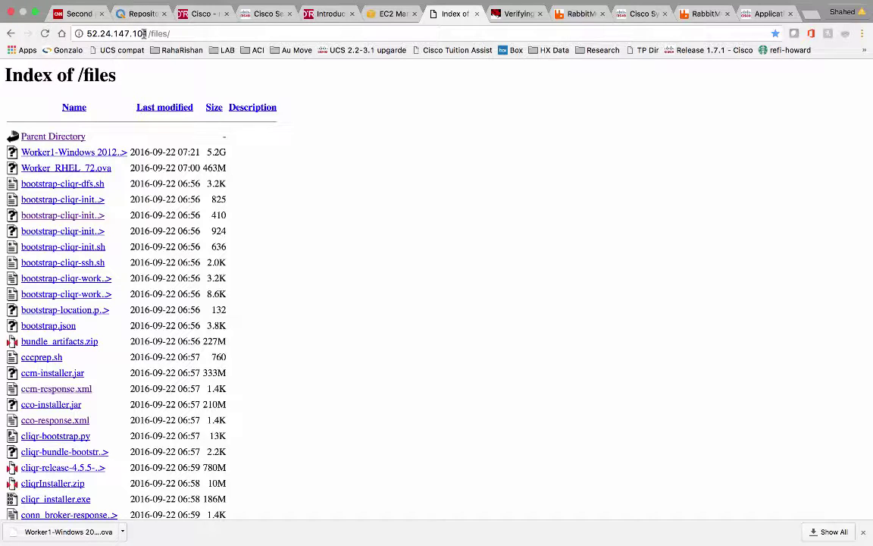
Review the opencart zip files in the /files listing, then return to the Opencart note
scroll(112, 362, down, 5)
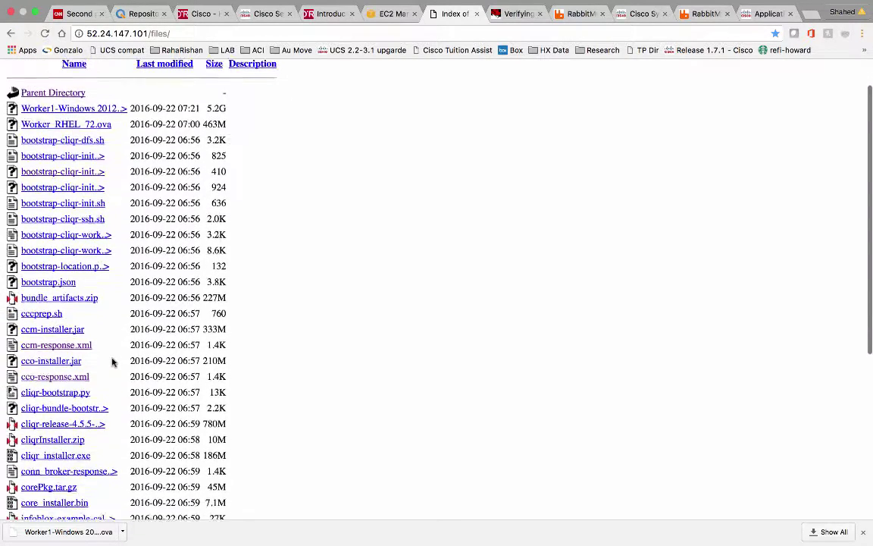
scroll(112, 363, down, 2)
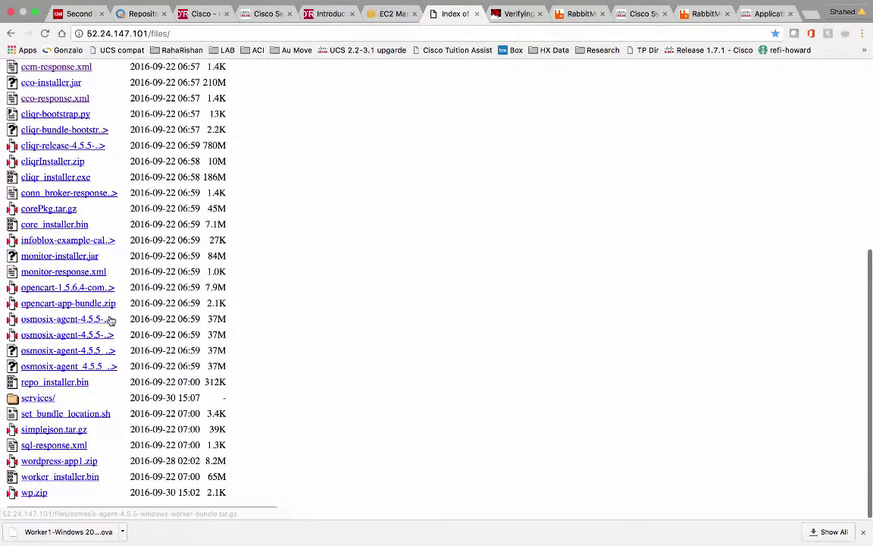
scroll(109, 320, up, 5)
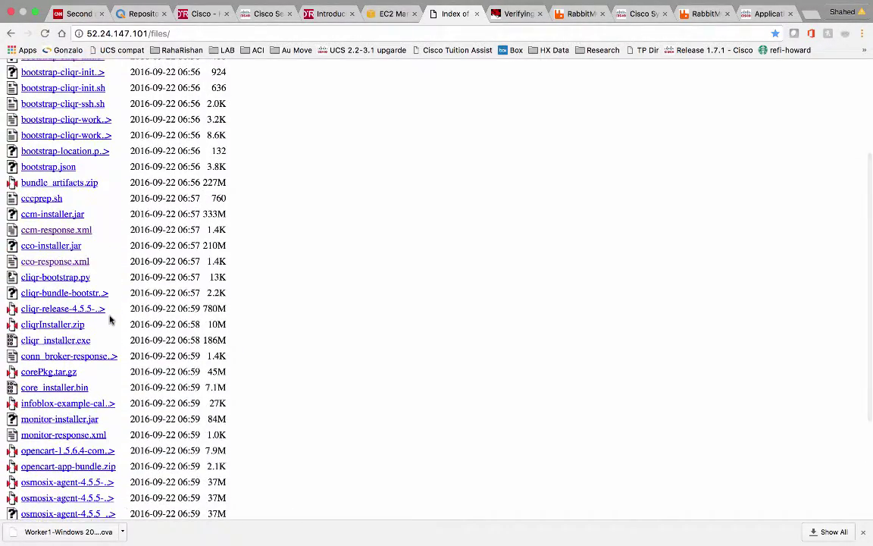
scroll(110, 320, down, 3)
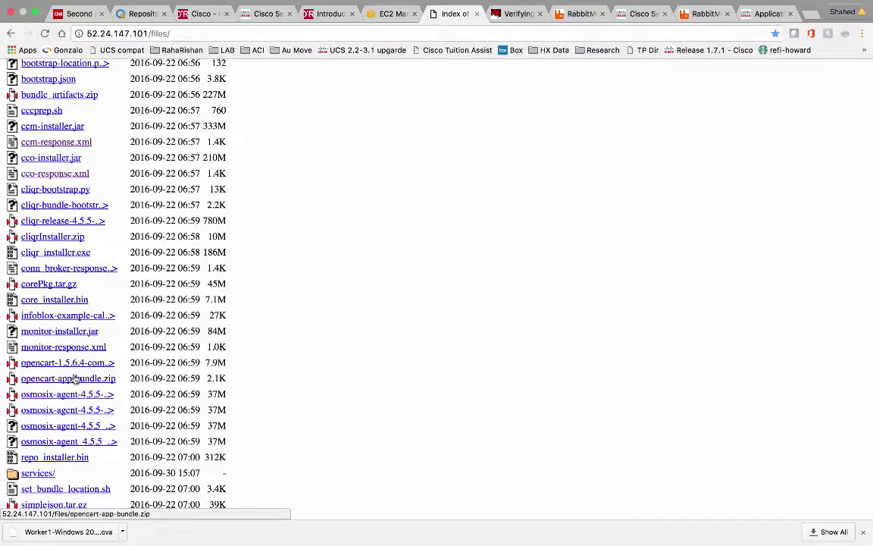
key(ctrl+Left)
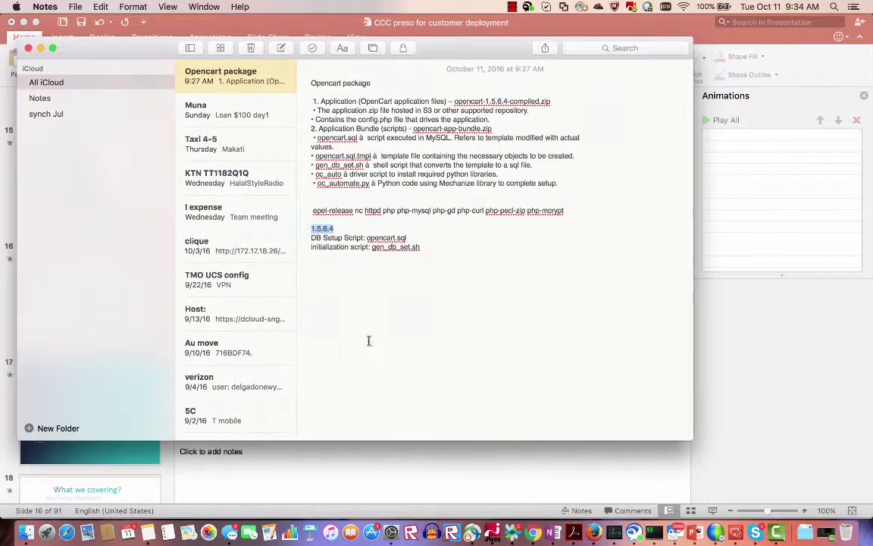
Show the opencart-1.5.6.4-compiled folder contents in Finder's CCC folder, then return to Chrome
click(26, 532)
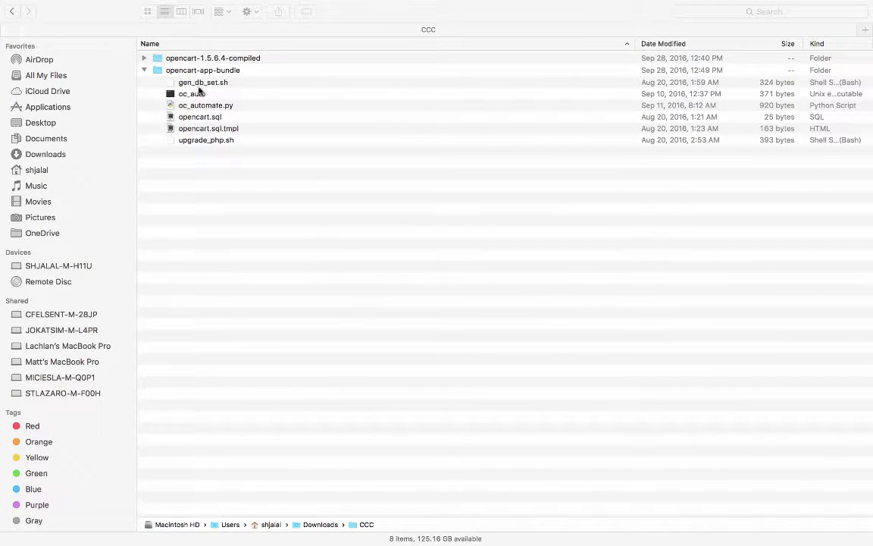
click(144, 59)
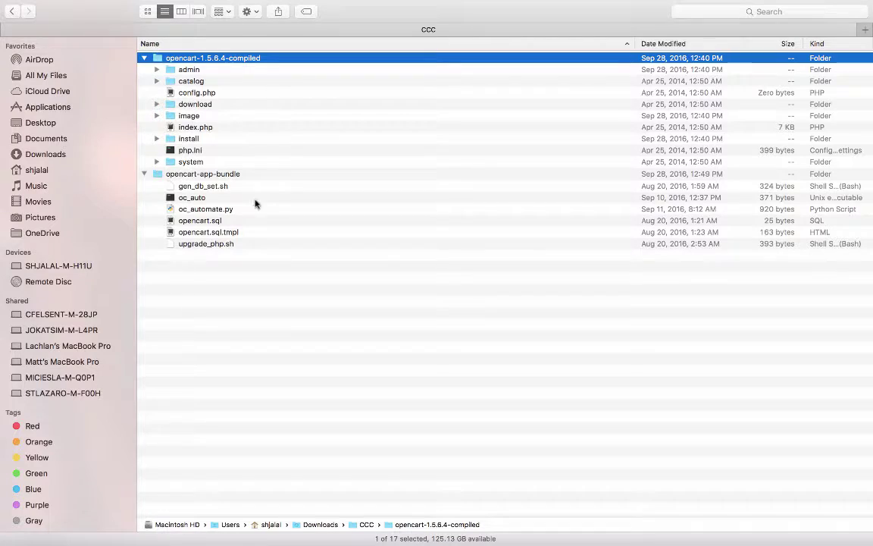
key(ctrl+Left)
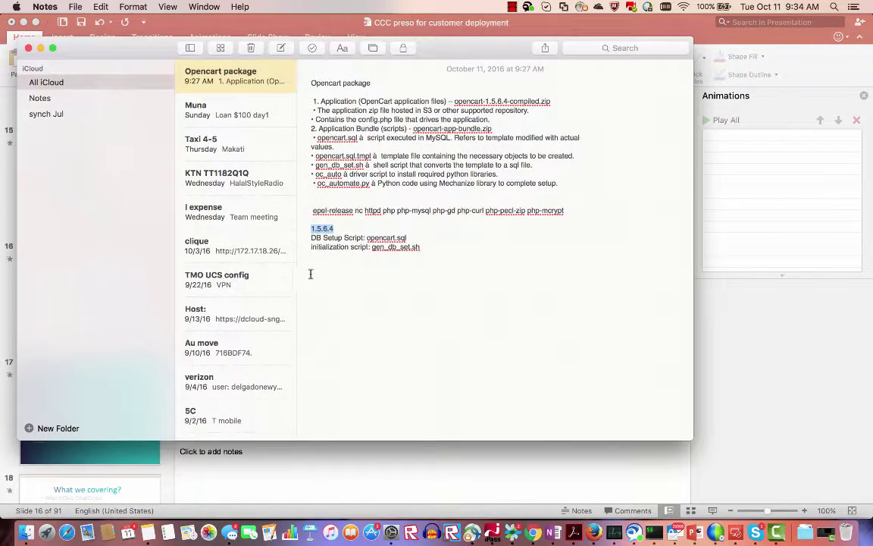
click(372, 462)
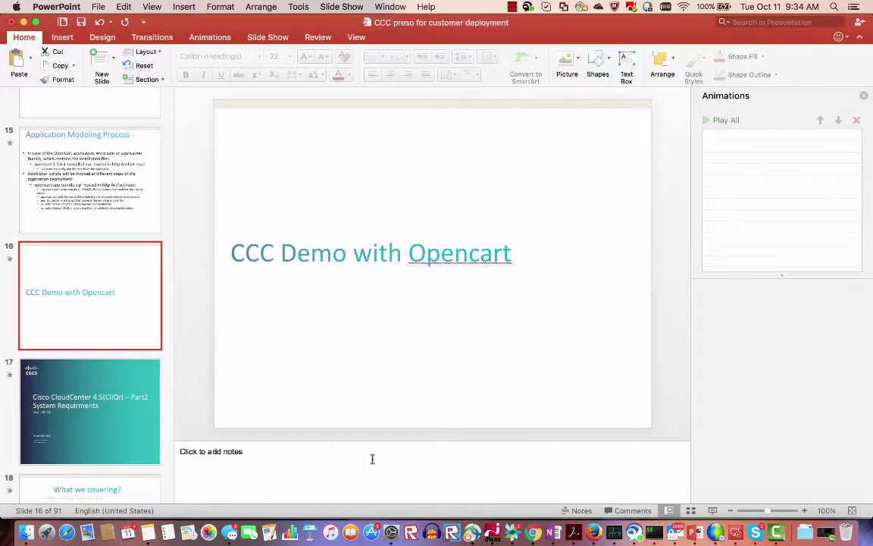
click(533, 533)
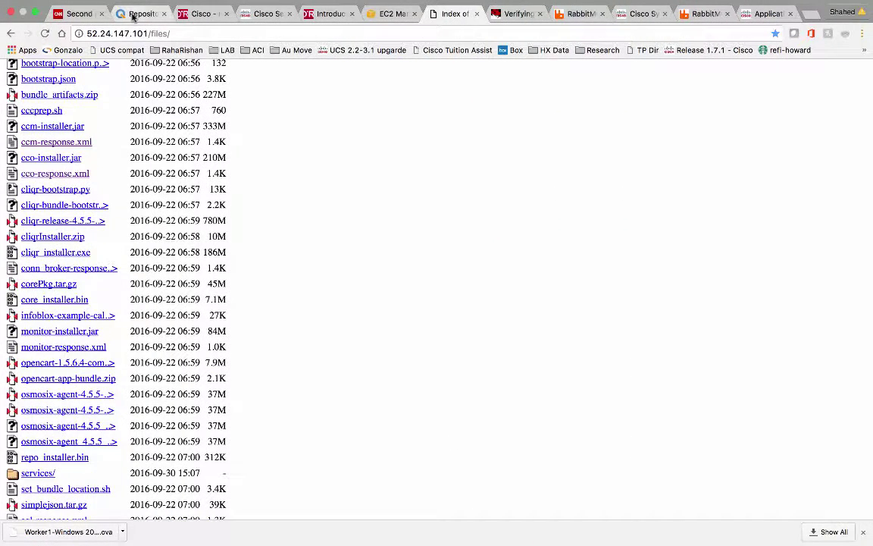
Look over the available repository types without adding one, then go to Application Profiles
click(123, 17)
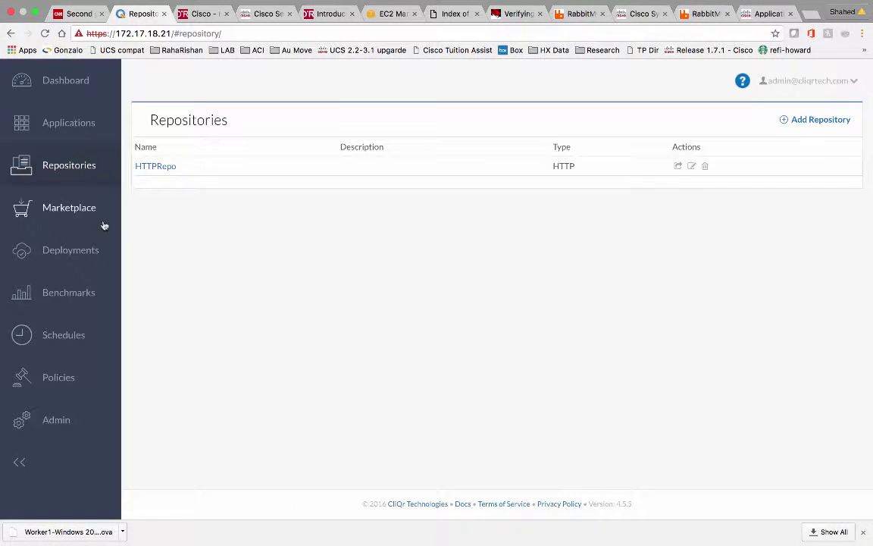
click(809, 121)
scroll(337, 351, down, 3)
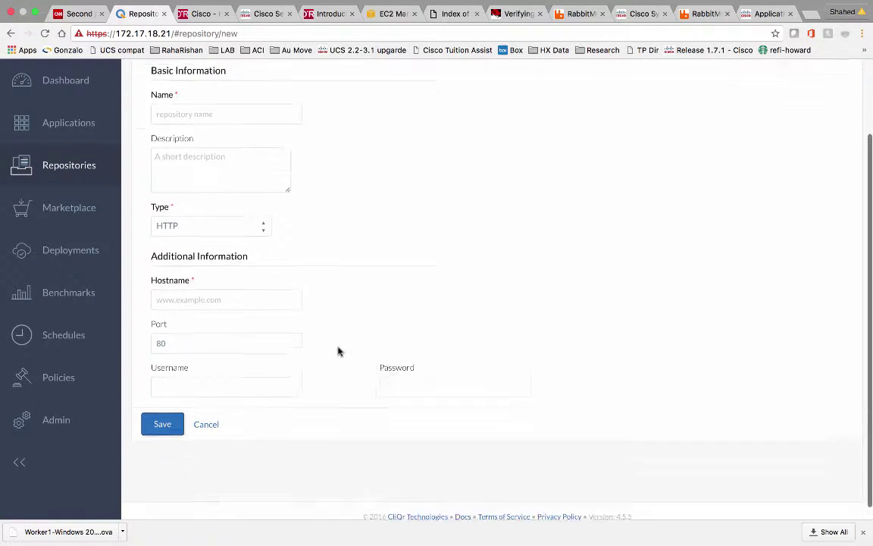
click(261, 223)
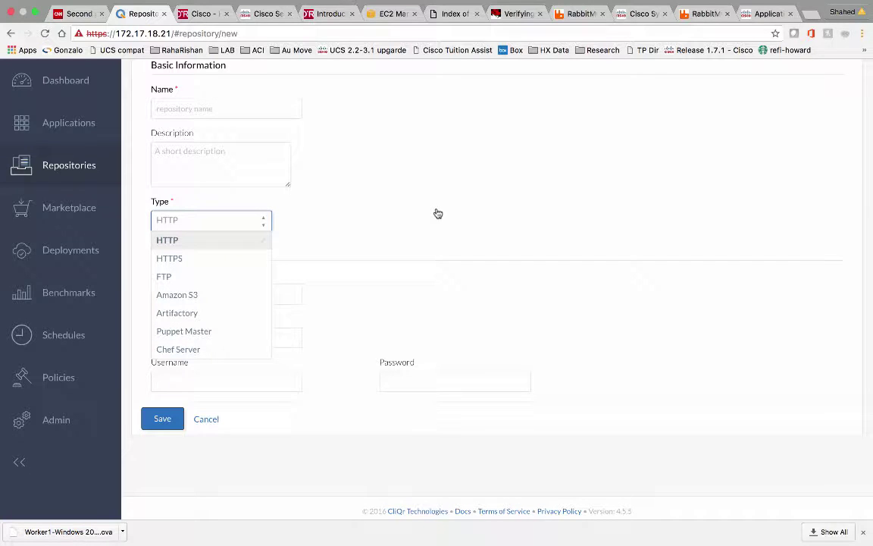
scroll(495, 146, up, 3)
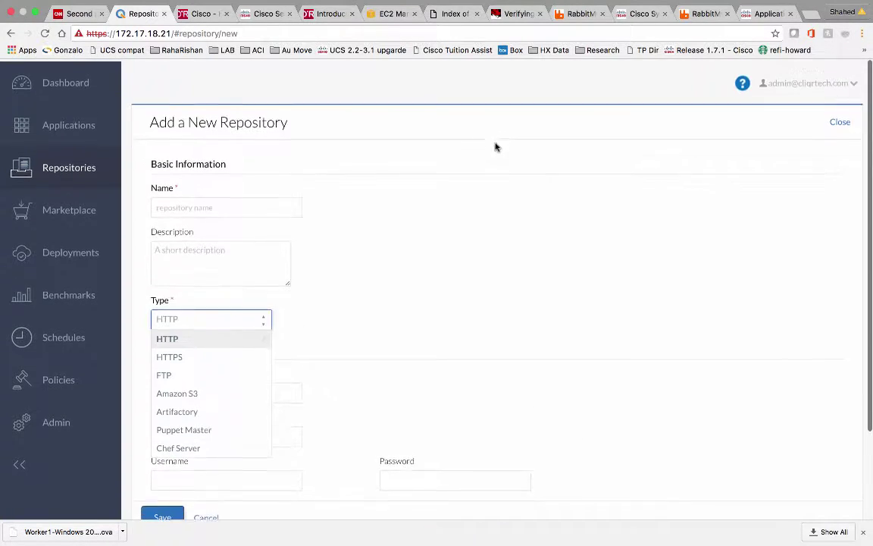
click(72, 123)
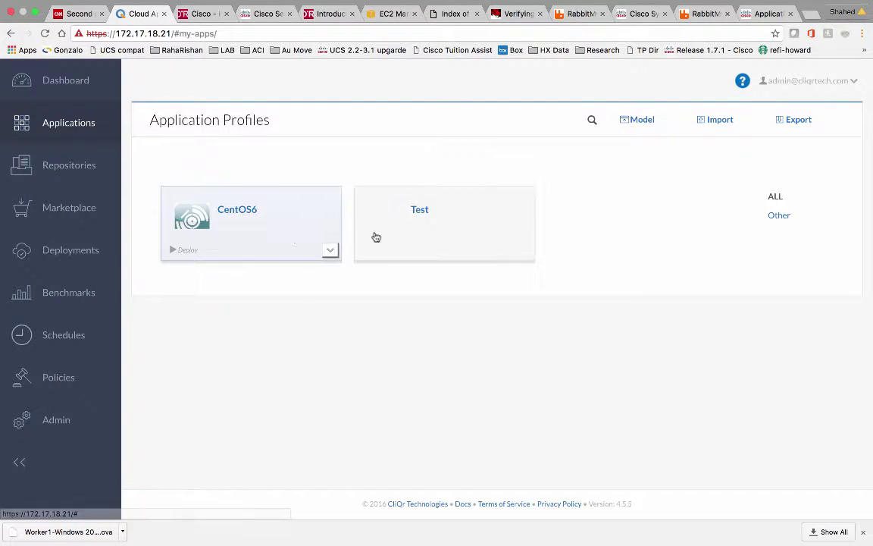
Start a new N-Tier Execution profile named Opencart with version 1.5.6.4
click(648, 122)
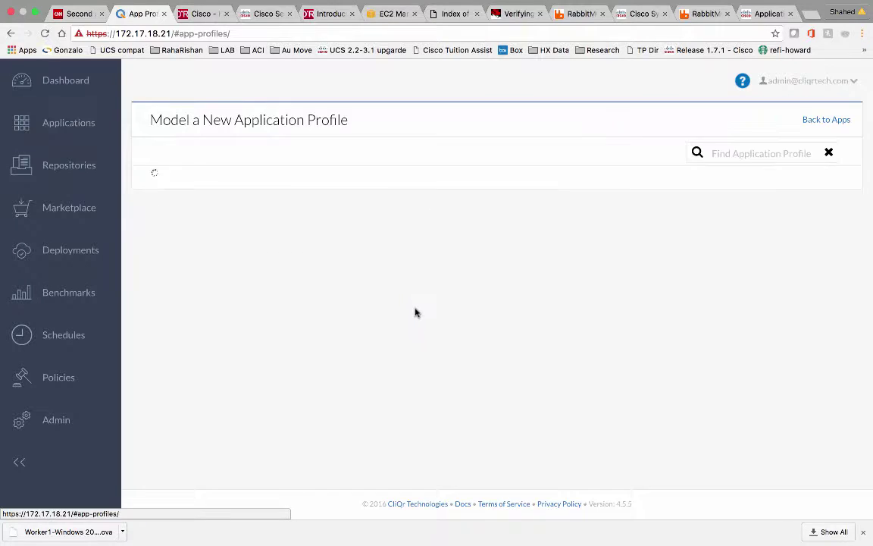
scroll(415, 311, down, 1)
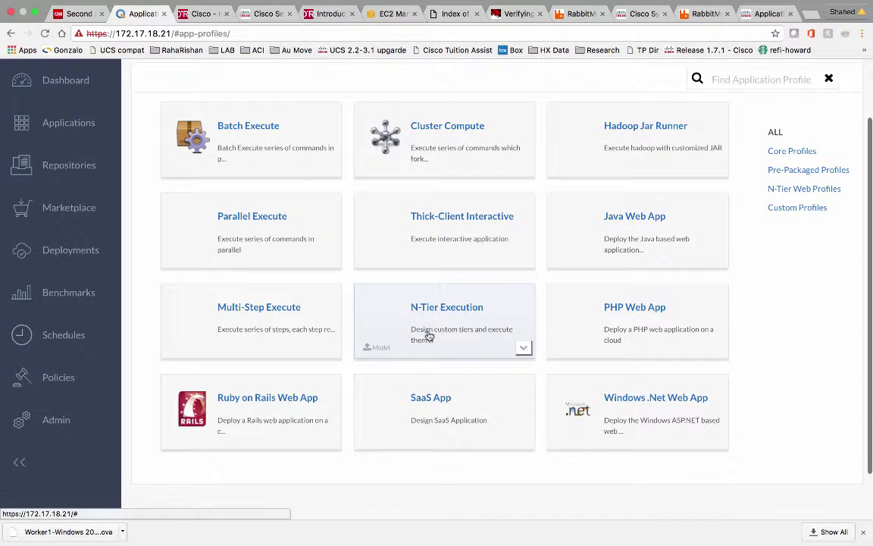
click(428, 335)
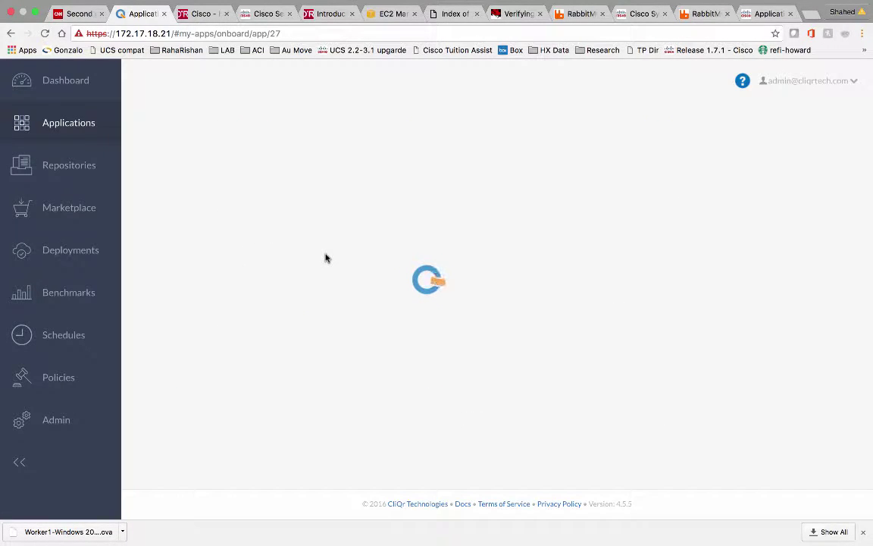
click(202, 147)
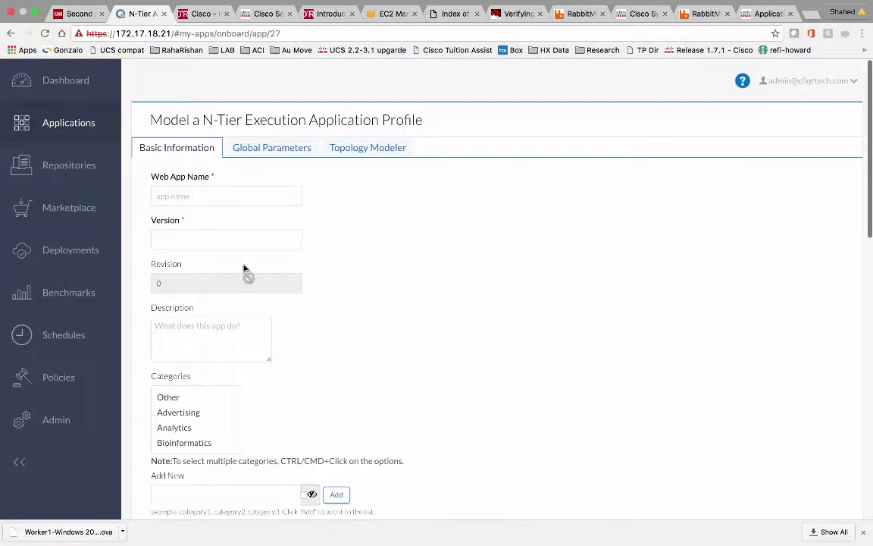
click(236, 195)
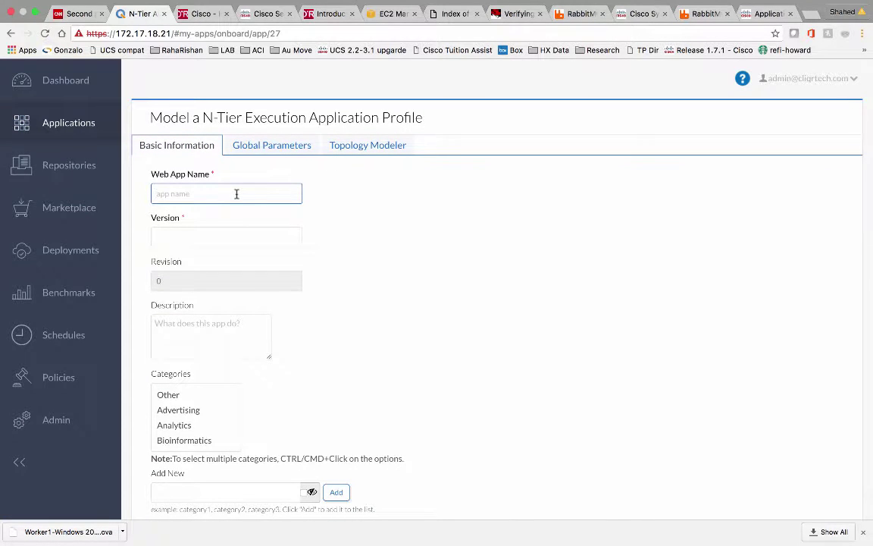
text(Opencart)
click(214, 236)
text(1.5.6.4)
Choose HTTPRepo as the app content package location
scroll(400, 282, down, 2)
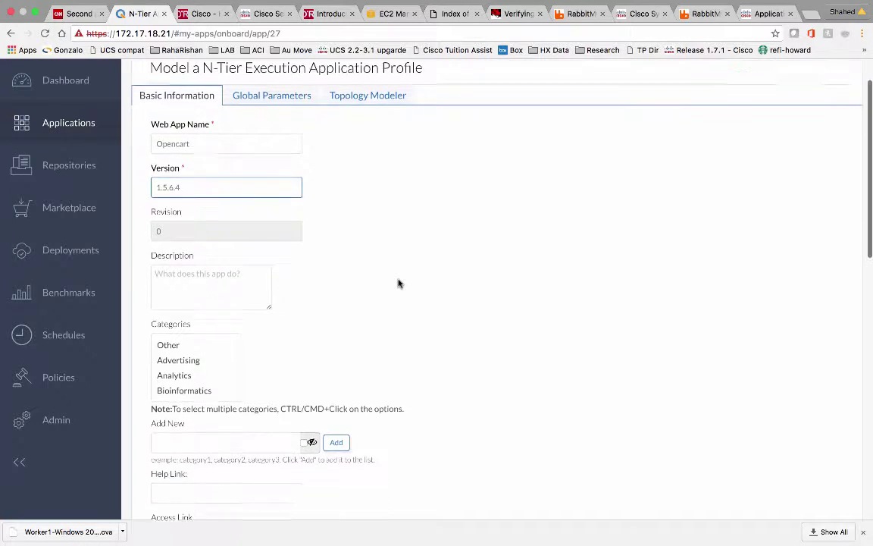
scroll(400, 282, down, 10)
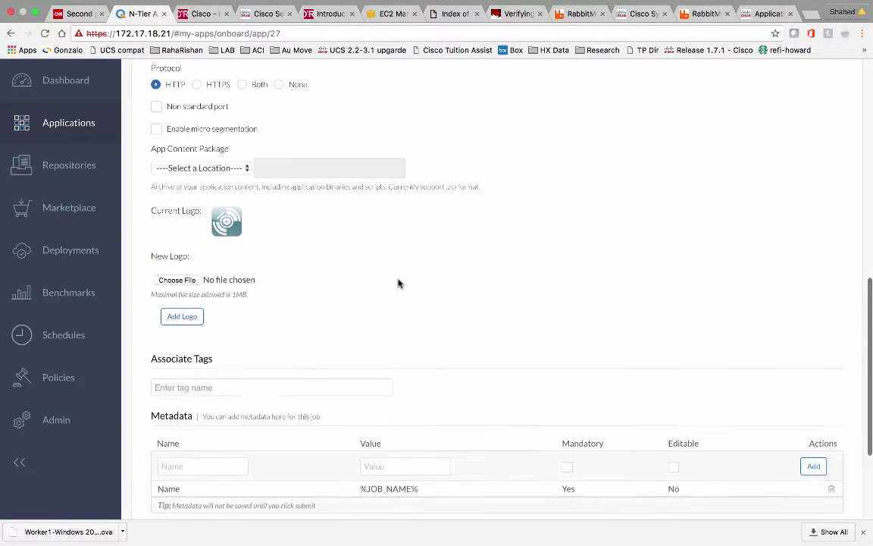
scroll(399, 282, down, 4)
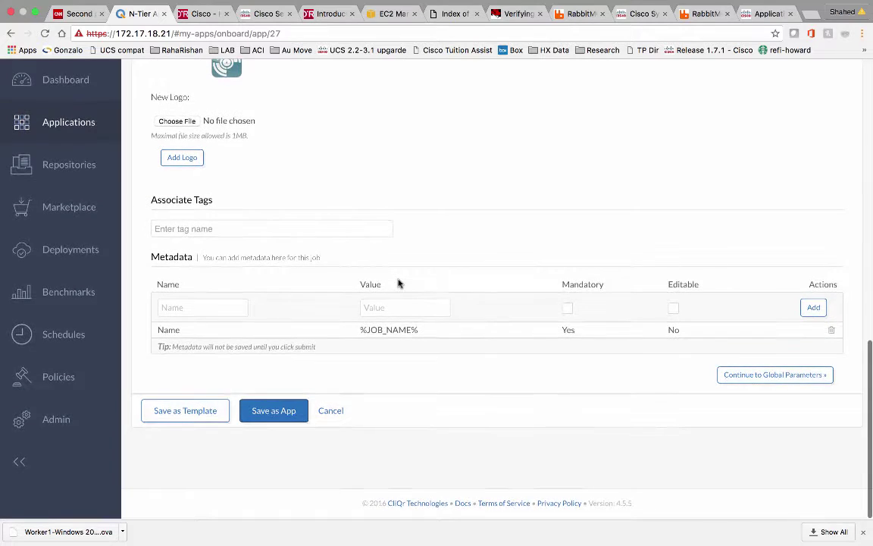
scroll(399, 283, up, 5)
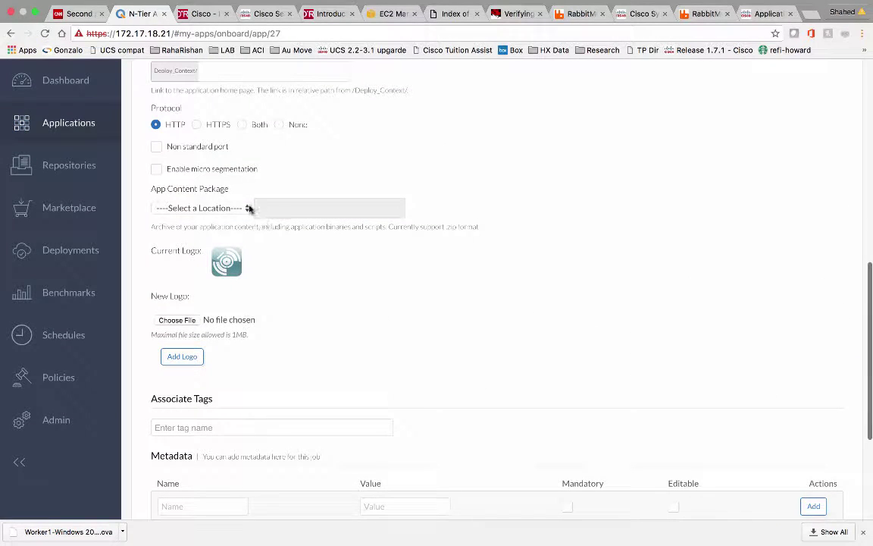
click(244, 208)
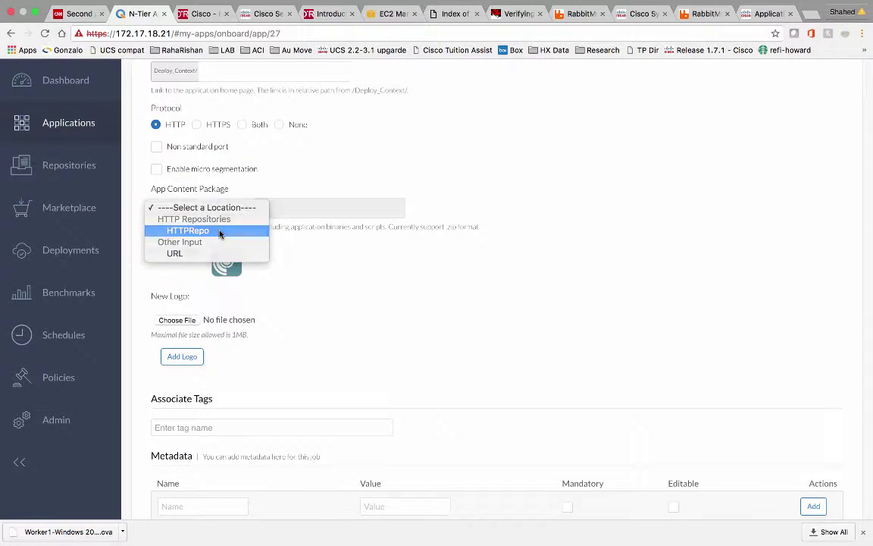
click(220, 232)
click(296, 211)
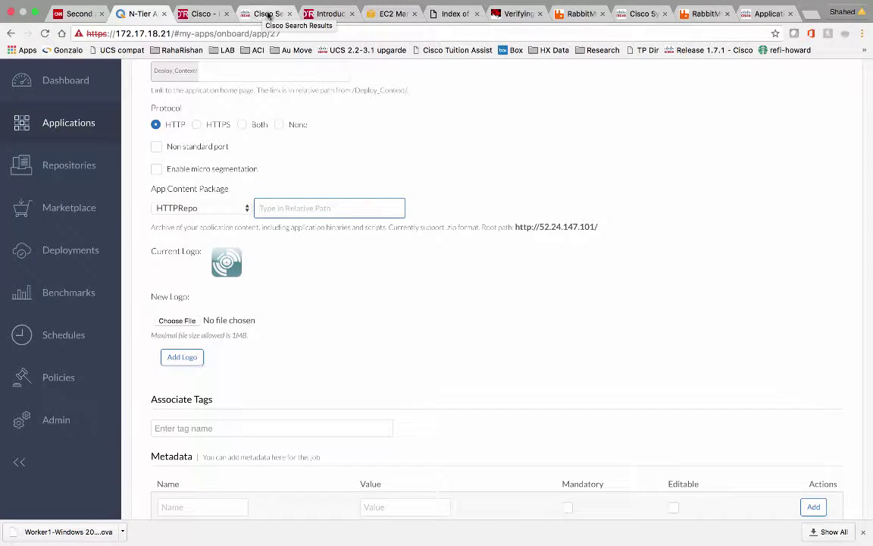
Copy the link address of opencart-app-bundle.zip from the /files listing
click(453, 14)
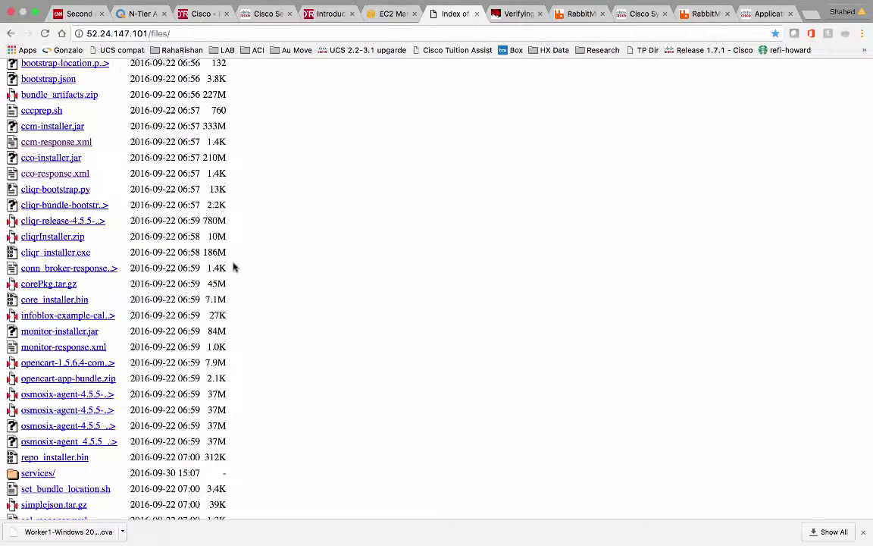
scroll(189, 326, down, 3)
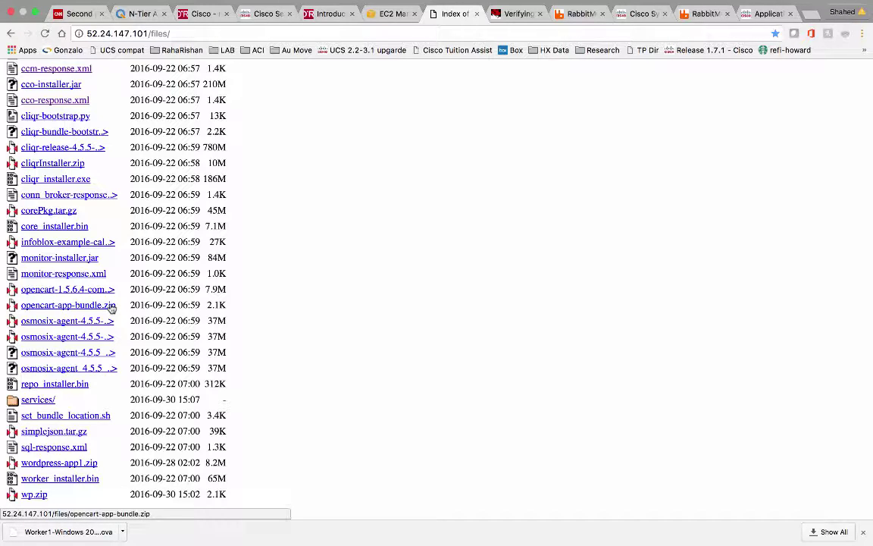
right_click(111, 306)
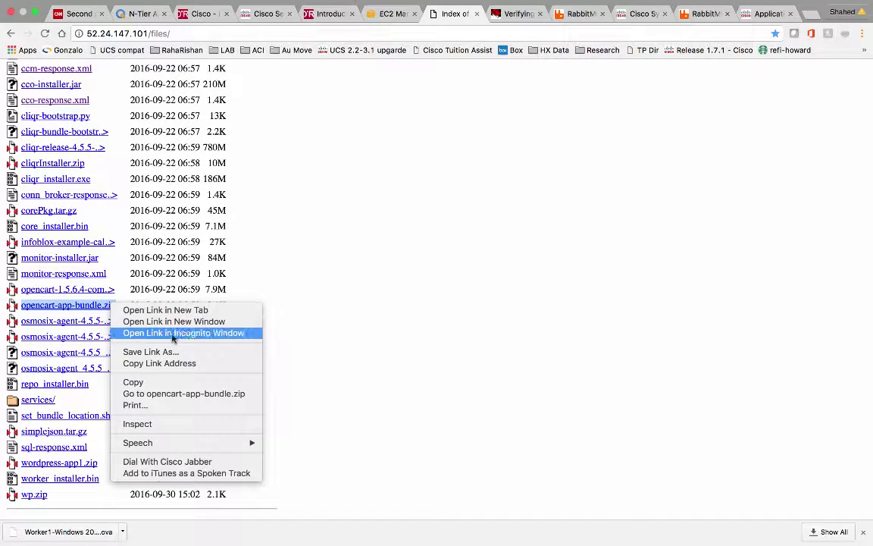
click(161, 364)
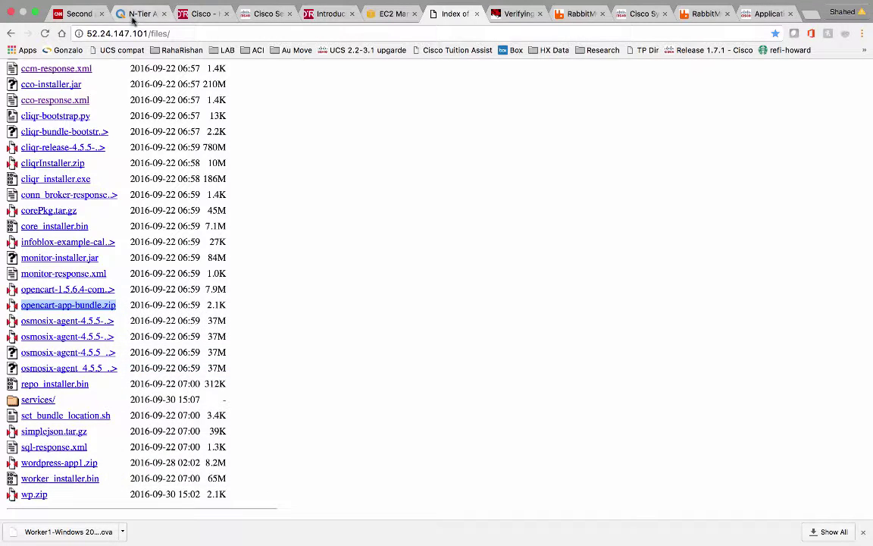
click(136, 14)
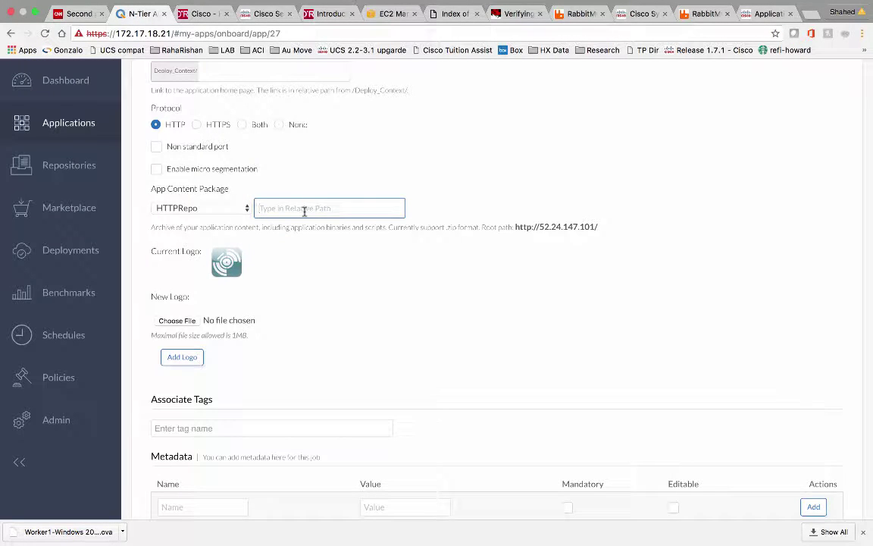
Set the package path to files/opencart-app-bundle.zip by trimming the pasted URL's server prefix
text(http://52.24.147.101/files/opencart-app-bundle.zip)
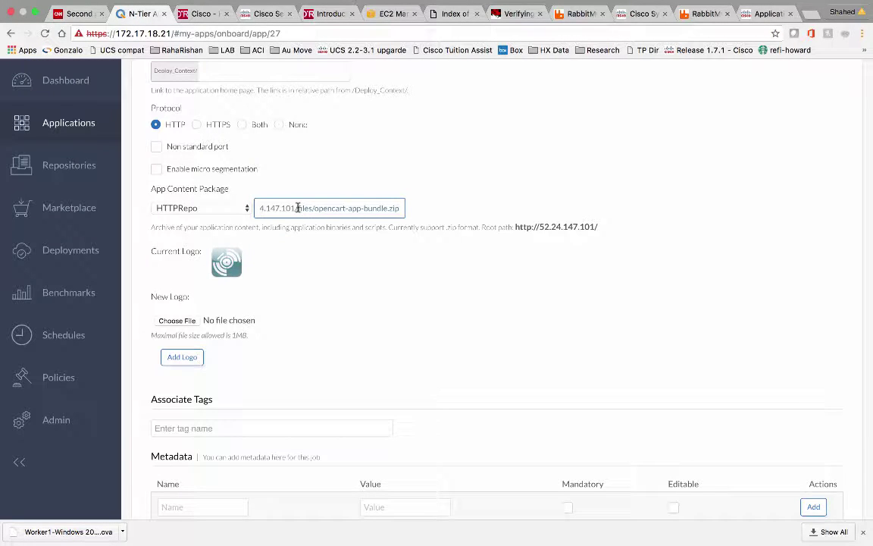
drag(298, 208, 212, 208)
key(BackSpace)
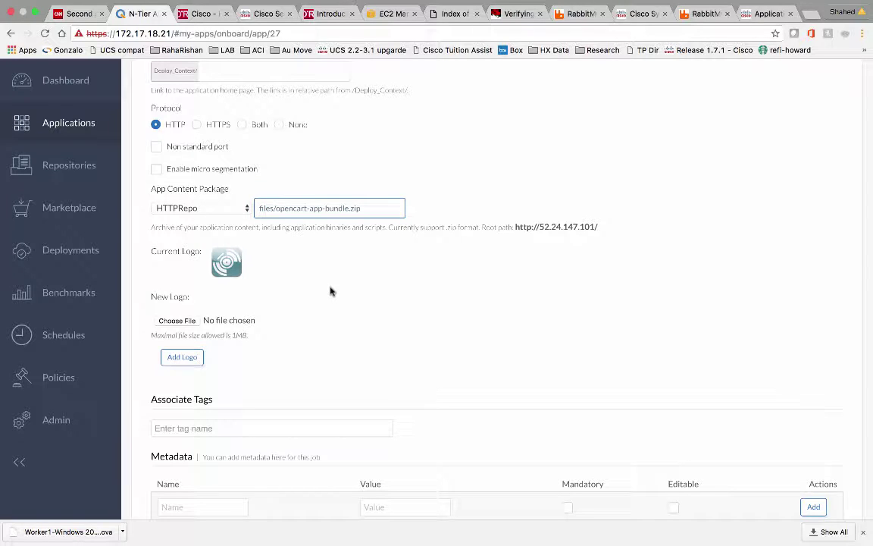
click(215, 205)
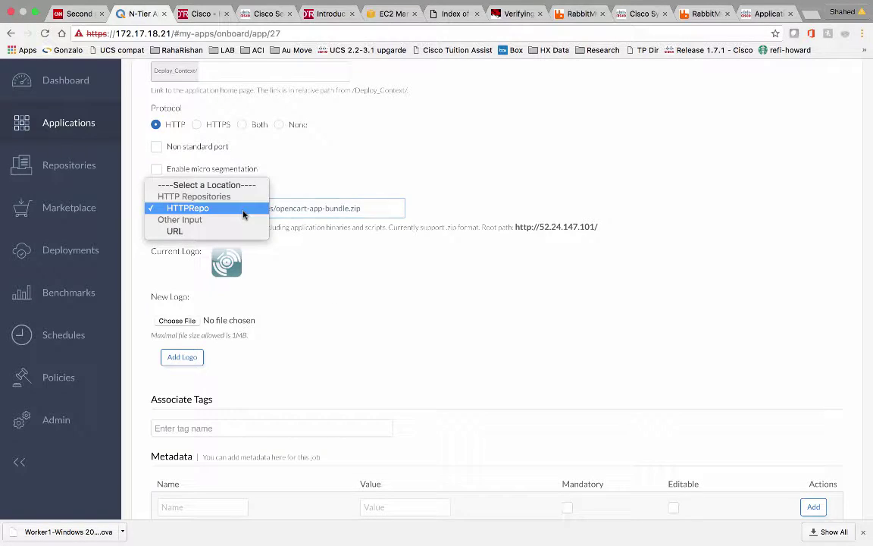
click(312, 164)
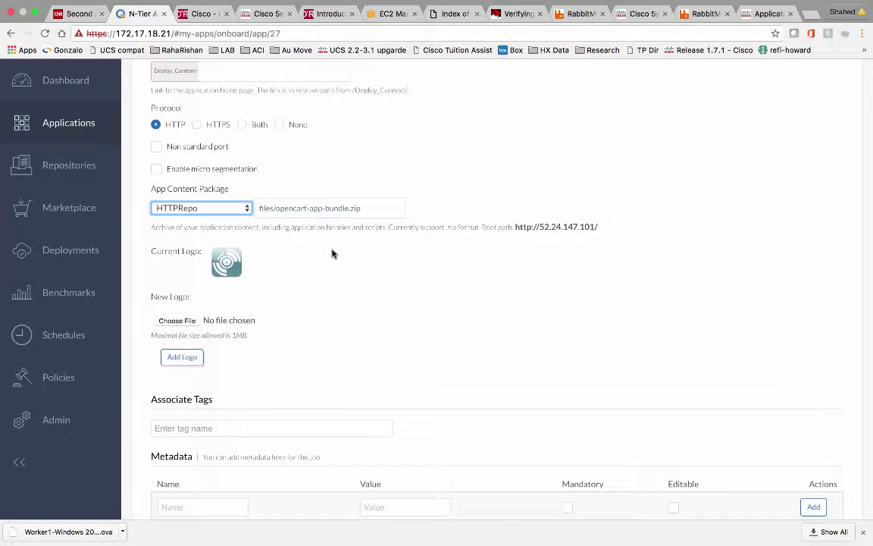
scroll(332, 253, up, 15)
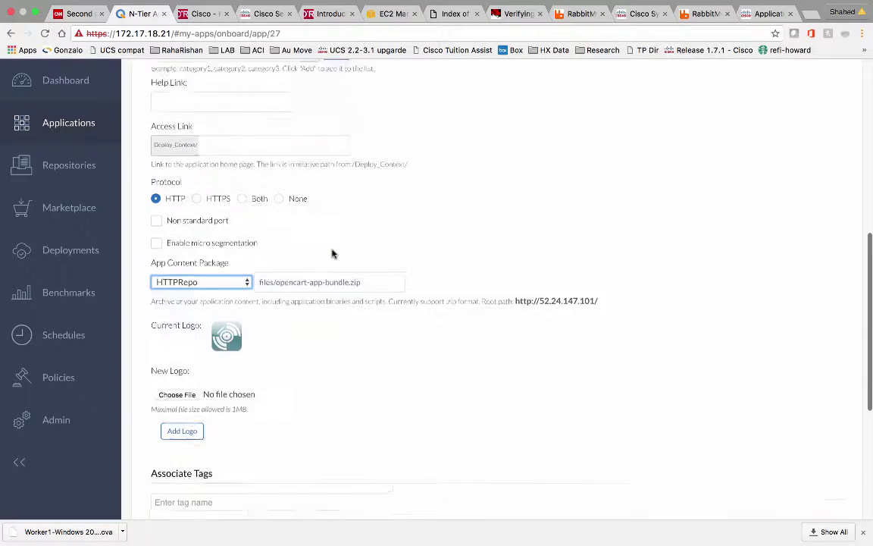
click(271, 147)
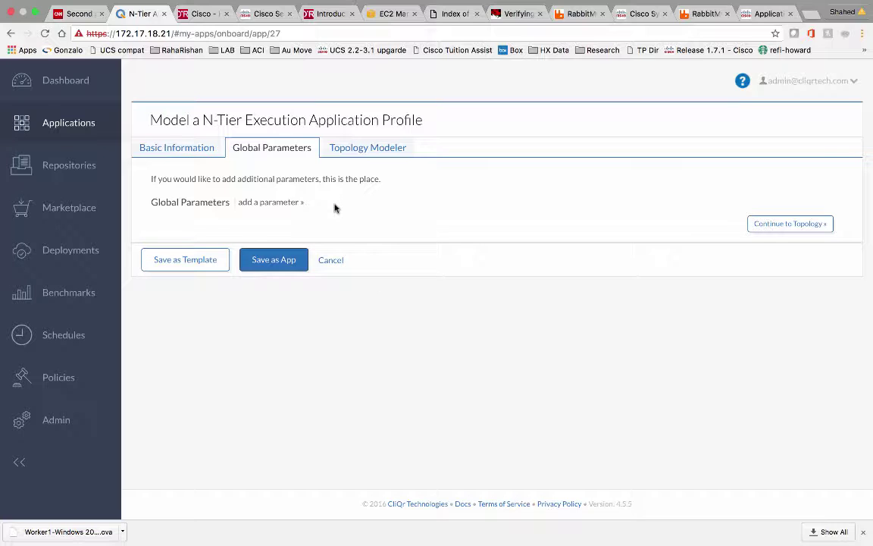
Add global parameter OC_DB_USER with display name OC_DB_USER and default value demo1
click(275, 202)
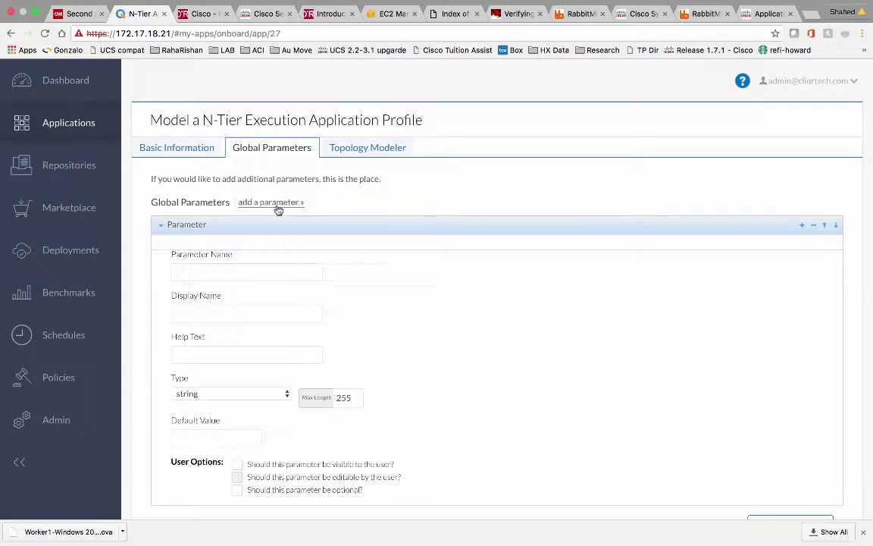
click(281, 272)
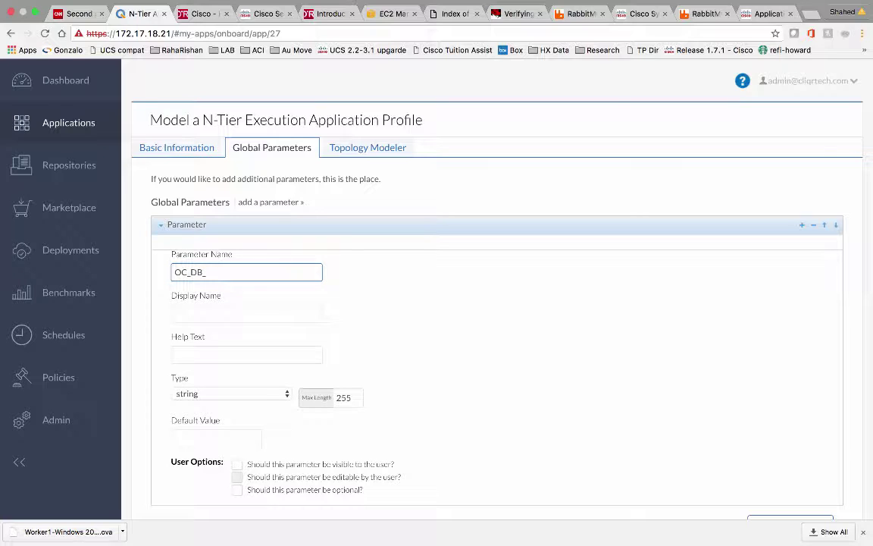
click(245, 311)
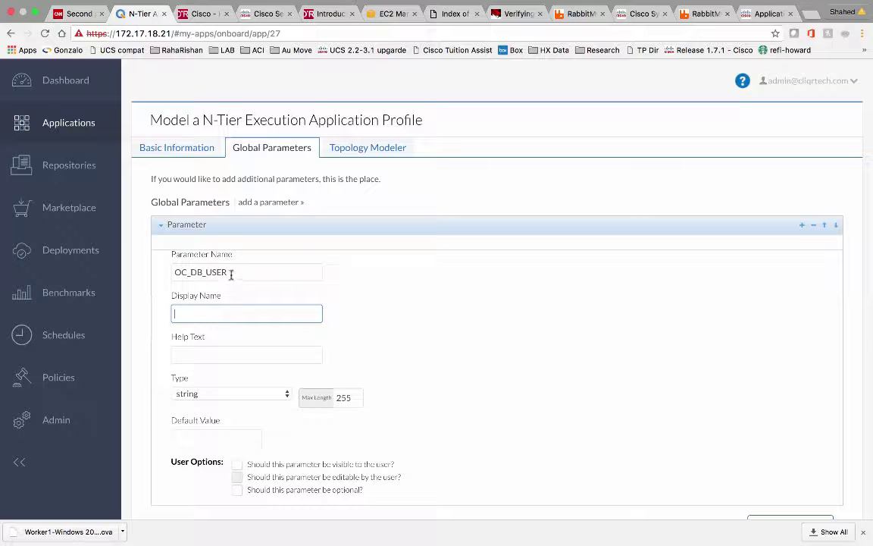
click(234, 273)
drag(239, 271, 172, 270)
key(ctrl+c)
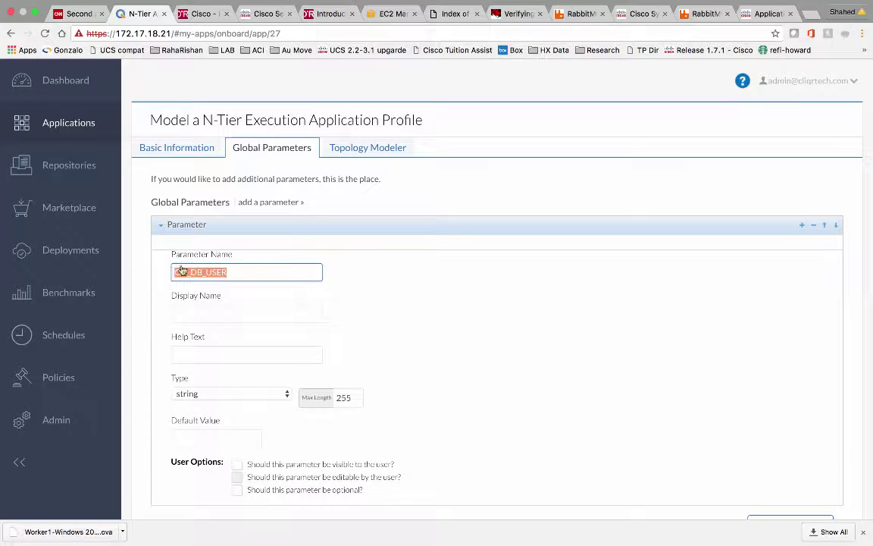
click(199, 311)
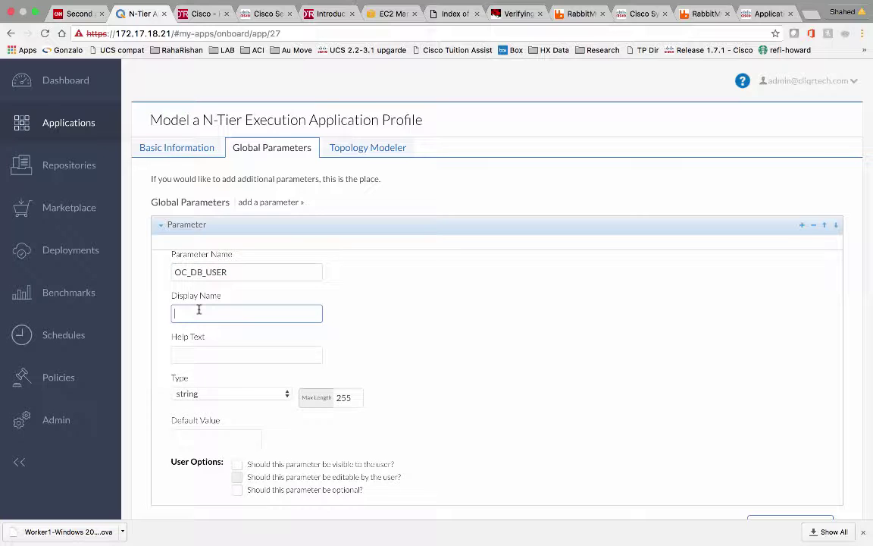
key(ctrl+v)
scroll(286, 356, down, 3)
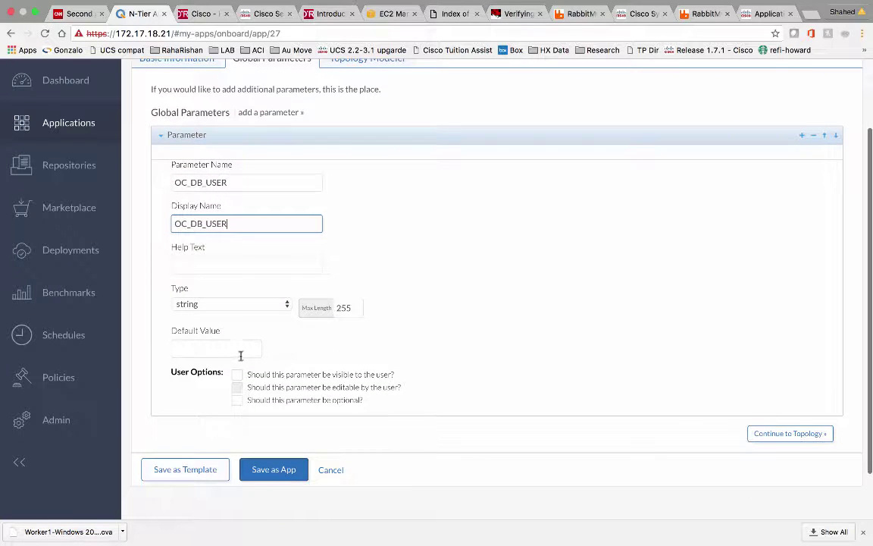
click(236, 350)
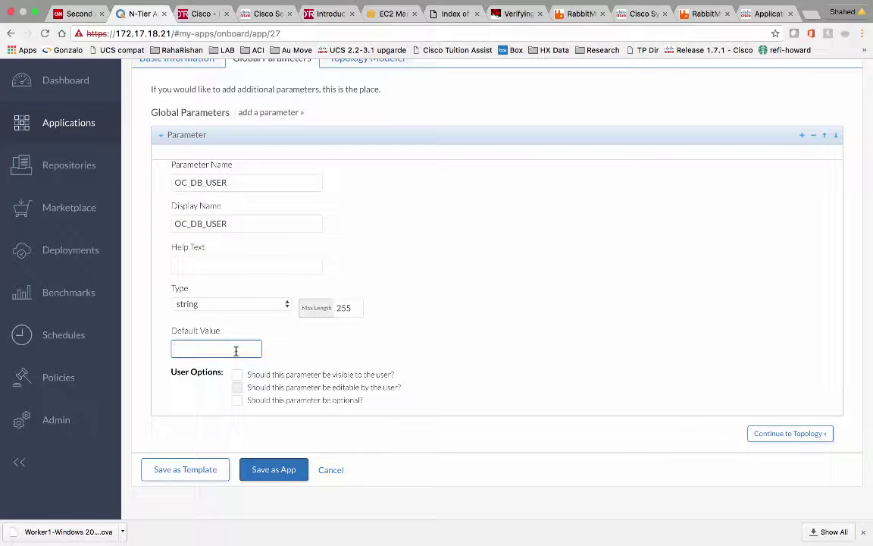
text(s)
Add a second, empty global parameter
scroll(556, 333, down, 1)
scroll(511, 321, up, 3)
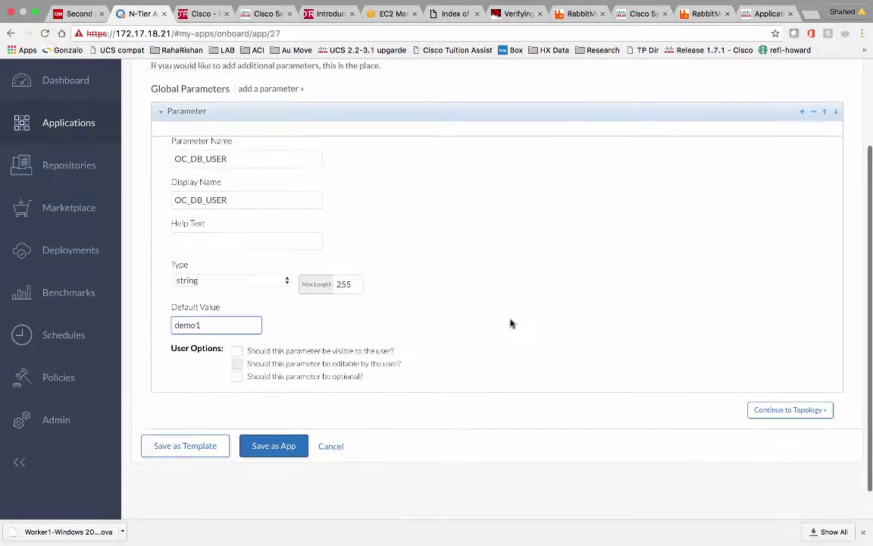
click(272, 150)
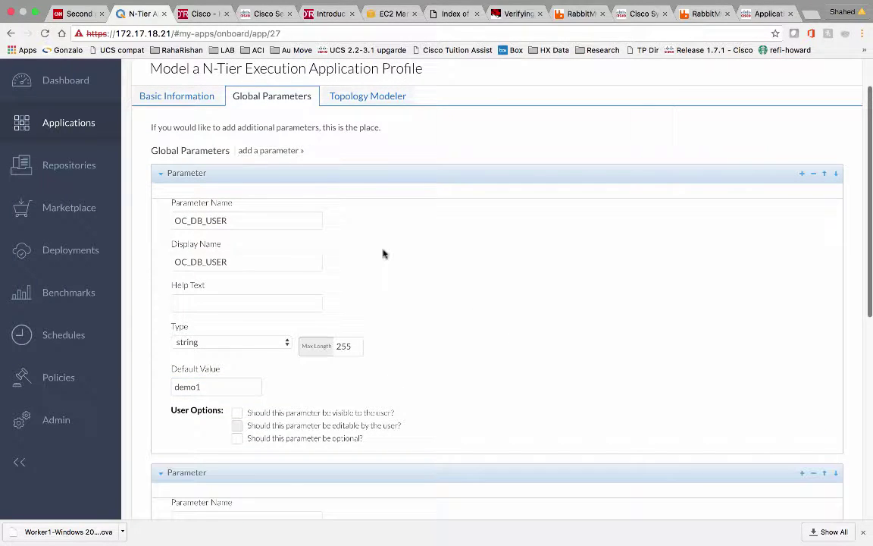
scroll(383, 254, down, 5)
scroll(383, 253, down, 3)
Name the new parameter OC_DB_PASSWORD and copy it into the Display Name
click(263, 221)
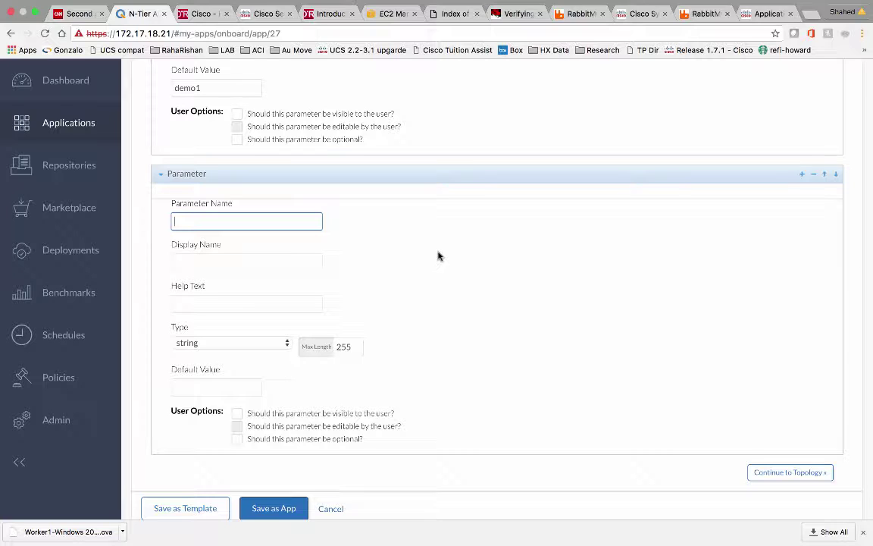
text(OC_DB_PASSWORD)
drag(259, 221, 158, 214)
key(ctrl+c)
click(230, 263)
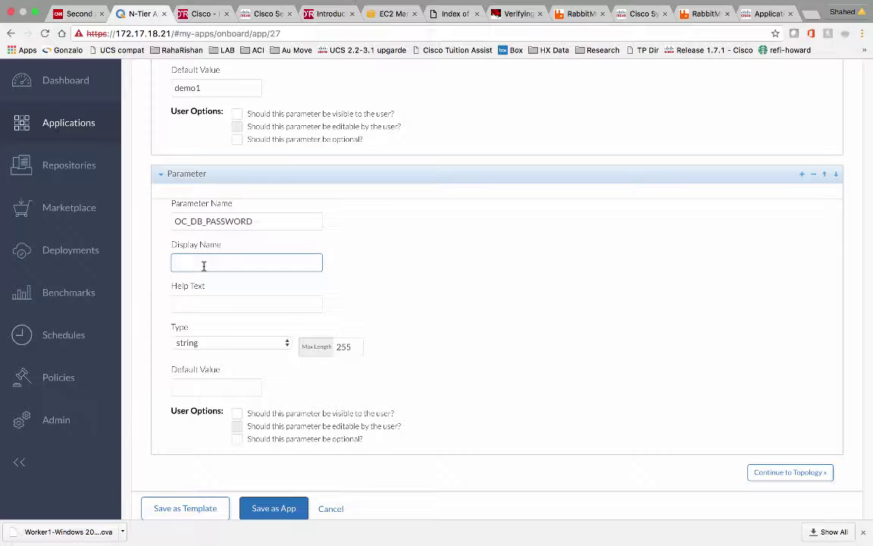
key(ctrl+v)
Enter a default password value and toggle the parameter's user visibility and edit options
scroll(221, 334, down, 1)
click(199, 383)
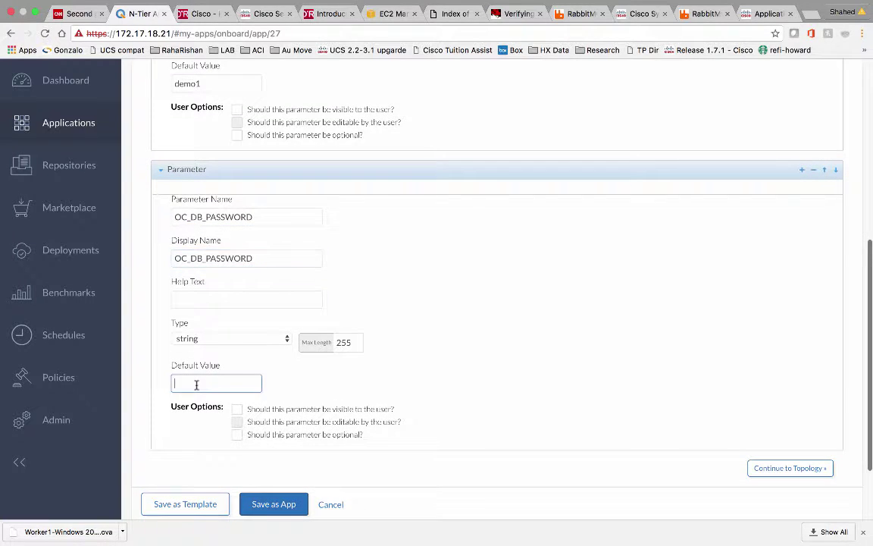
text(passwo)
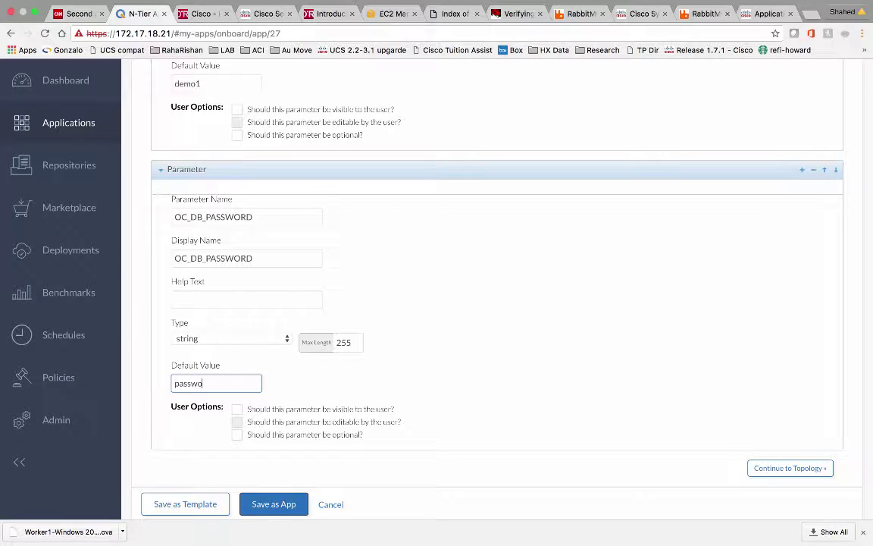
text(rd)
click(568, 354)
scroll(568, 355, down, 3)
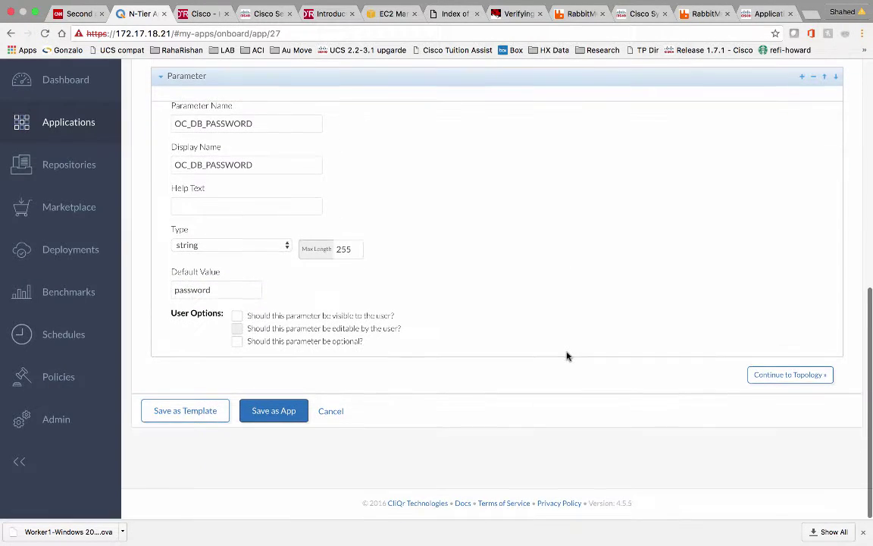
click(237, 316)
click(238, 329)
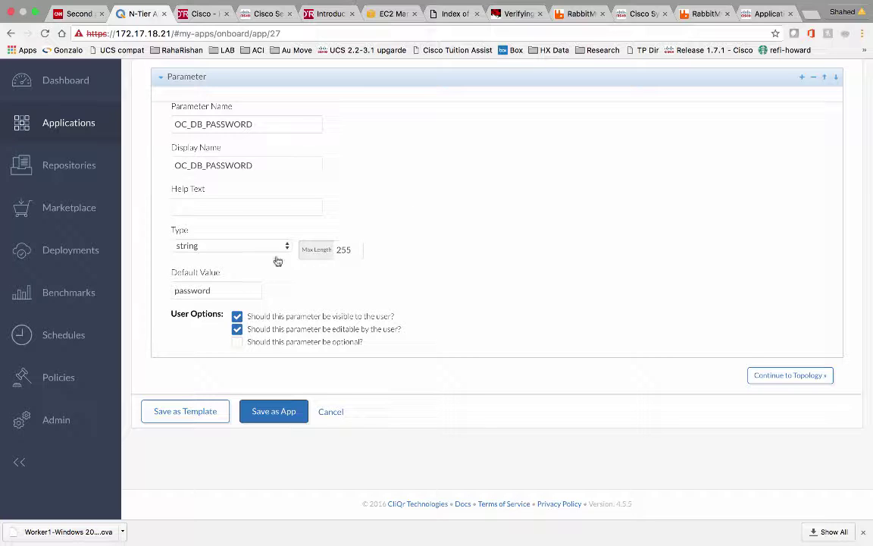
click(237, 319)
Look over the OC_DB_USER parameter, then return to the profile's Basic Information
scroll(391, 260, up, 8)
scroll(392, 260, up, 3)
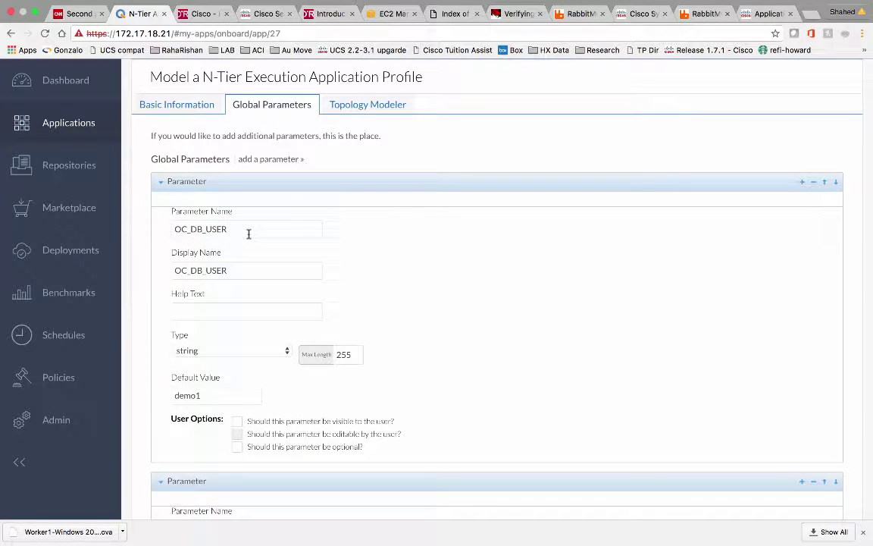
drag(230, 229, 173, 227)
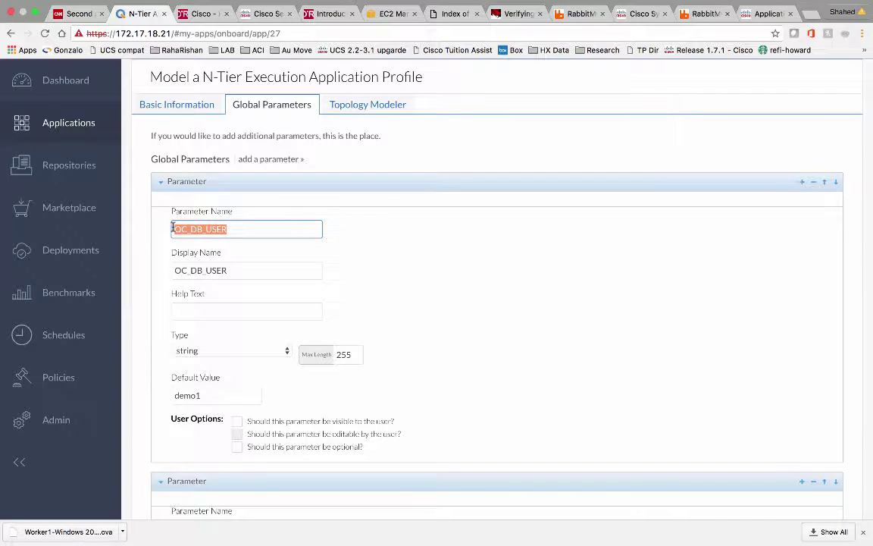
scroll(379, 251, down, 10)
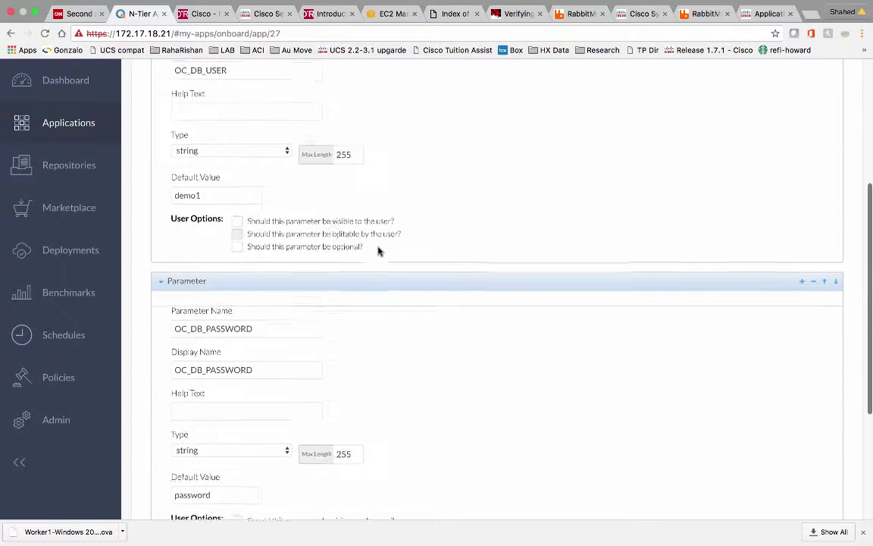
scroll(379, 252, down, 3)
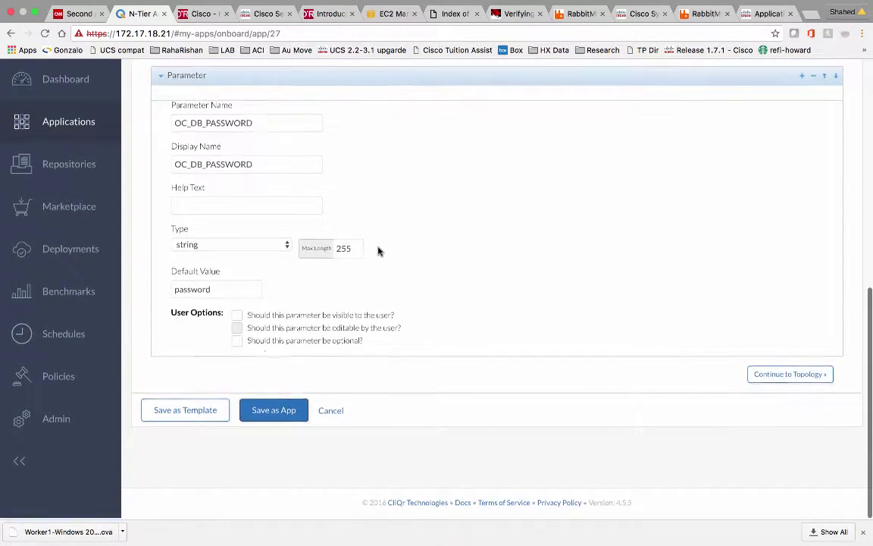
scroll(404, 254, up, 10)
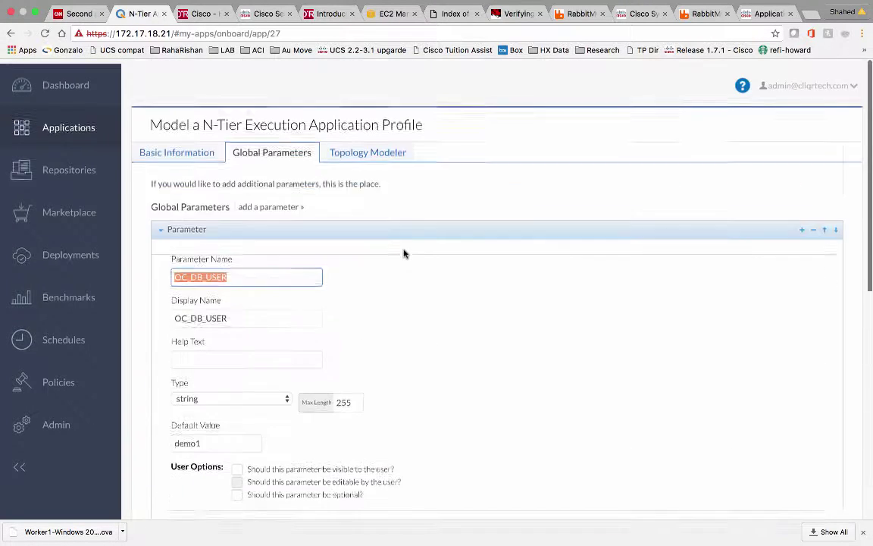
click(179, 151)
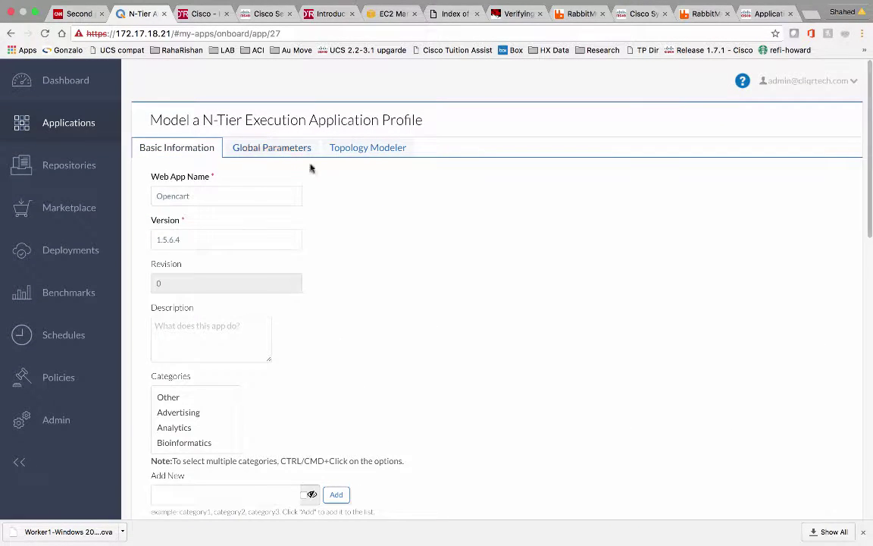
Revisit the global parameters, then switch to the Opencart profile's Topology Modeler
click(289, 150)
scroll(362, 263, down, 2)
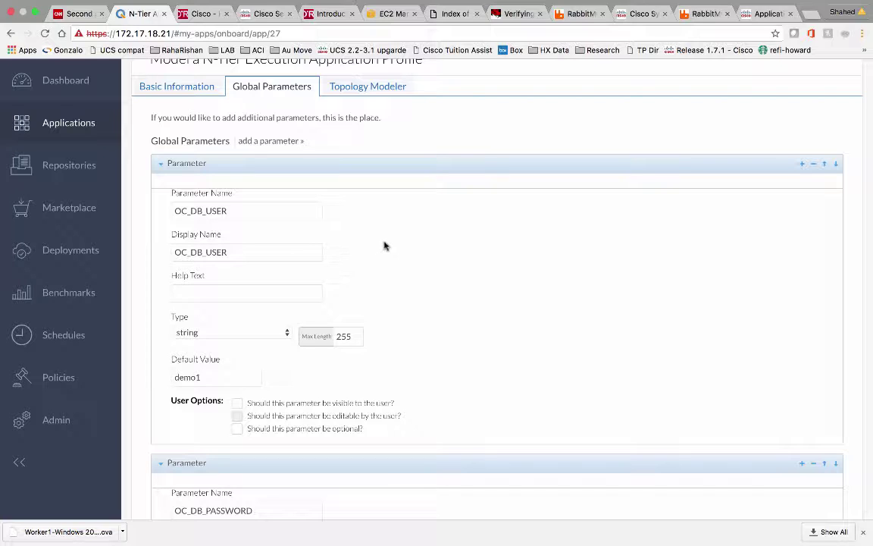
click(381, 89)
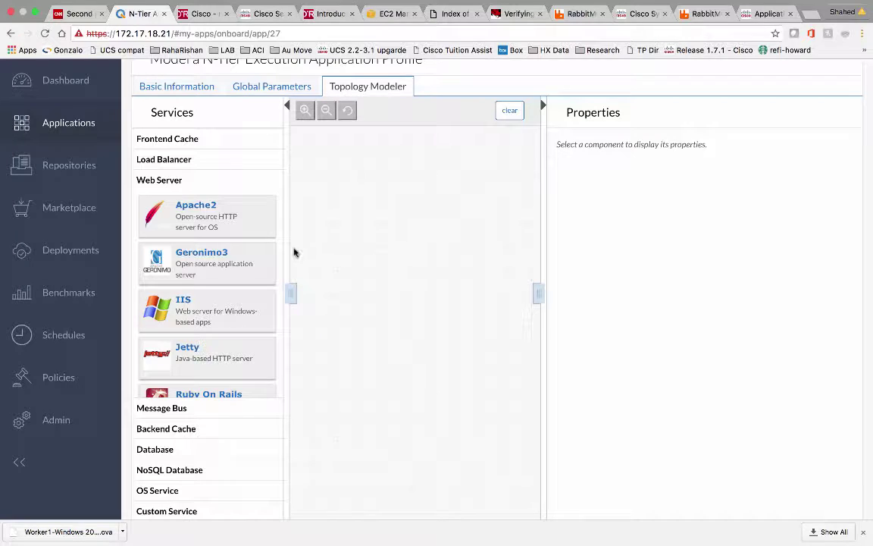
Add an Nginx load balancer, nginx_1, to the canvas with a CentOS 6.x base image
click(173, 160)
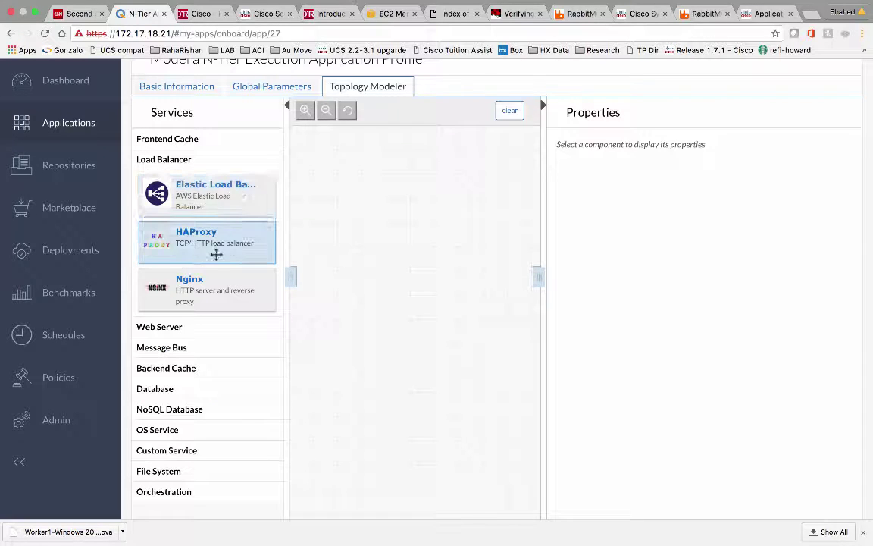
drag(210, 284, 350, 220)
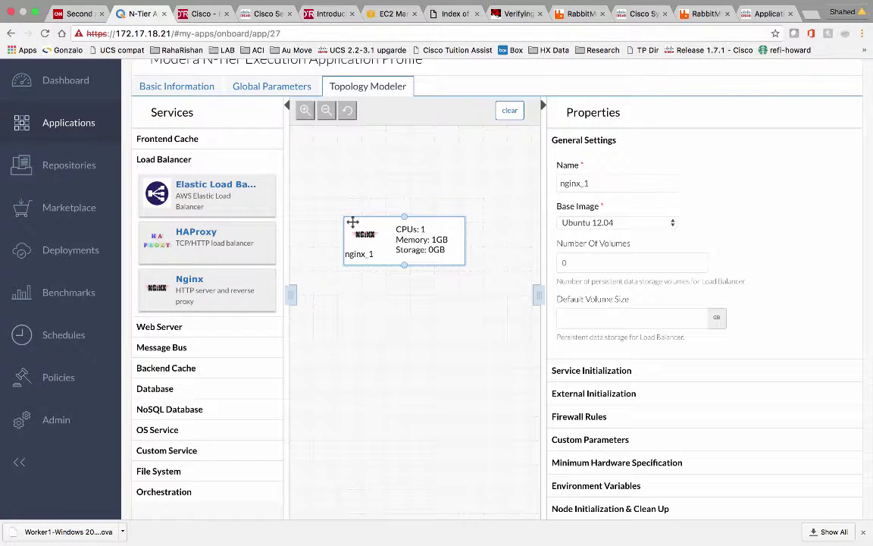
click(611, 225)
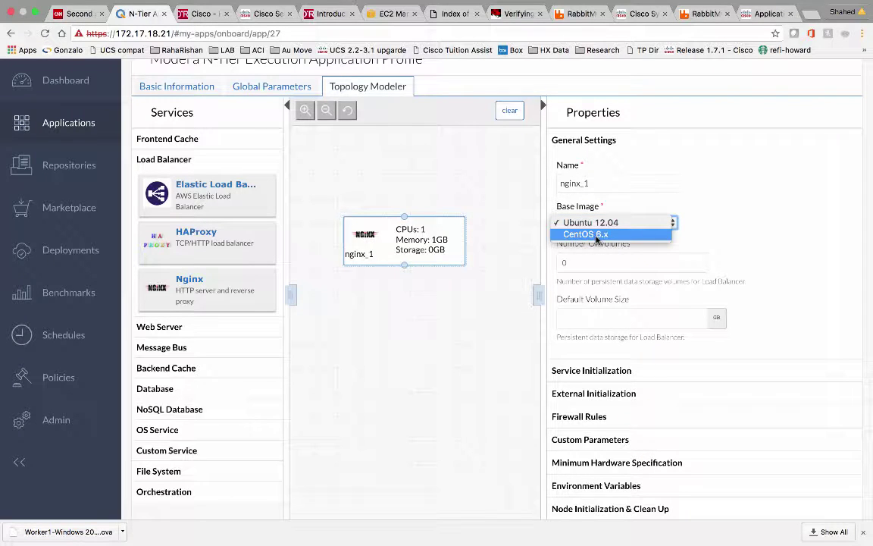
click(597, 235)
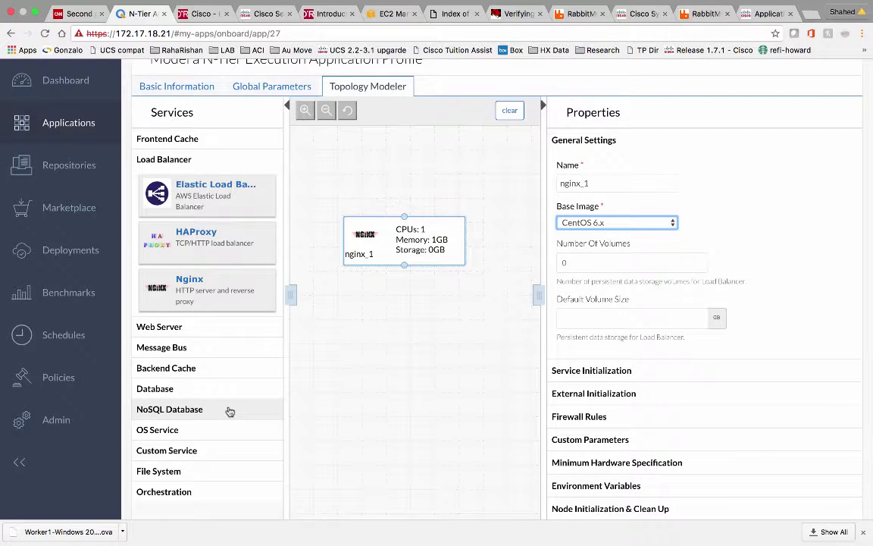
scroll(229, 411, down, 1)
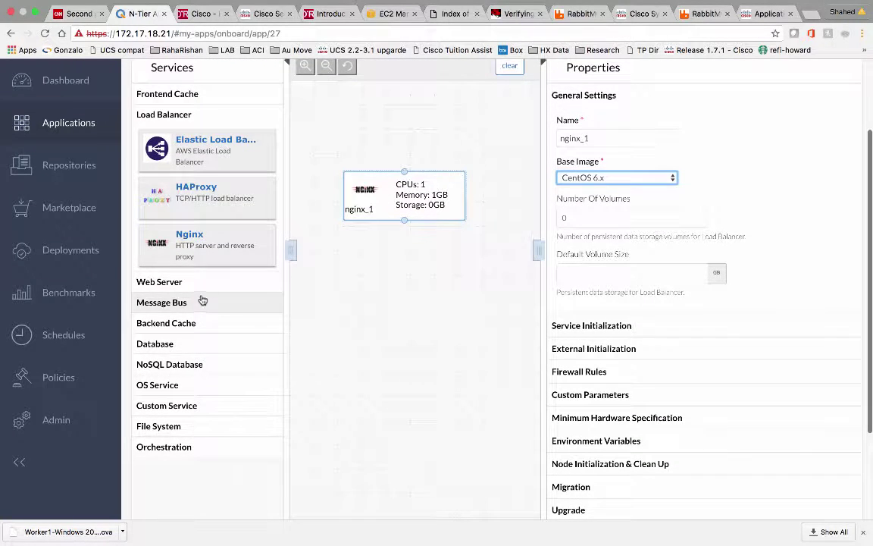
click(201, 287)
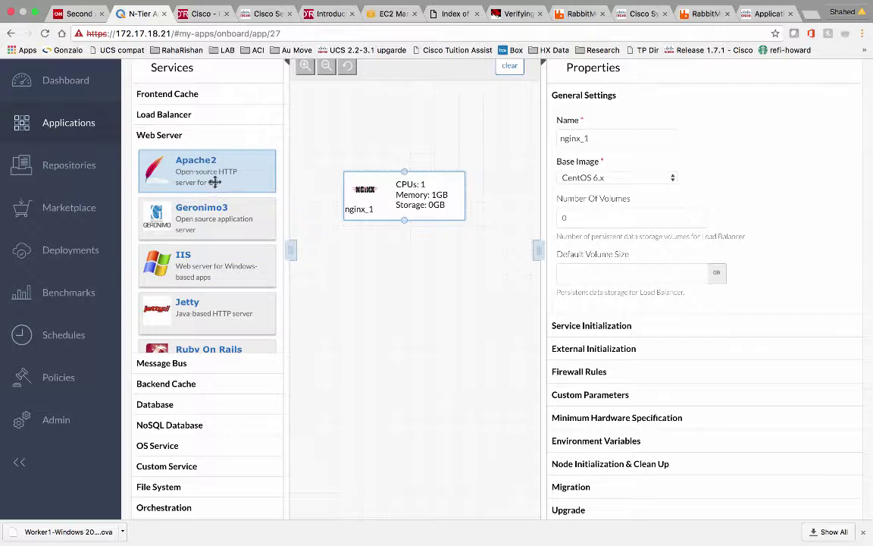
Add an Apache2 web server below nginx_1 on CentOS 6.x, scaling from 2 to 3 nodes
drag(215, 179, 352, 294)
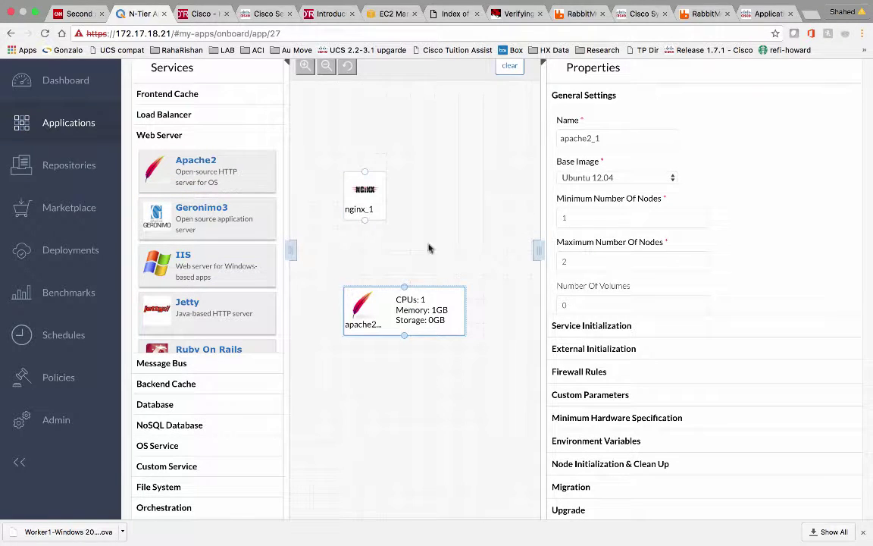
click(607, 175)
click(610, 188)
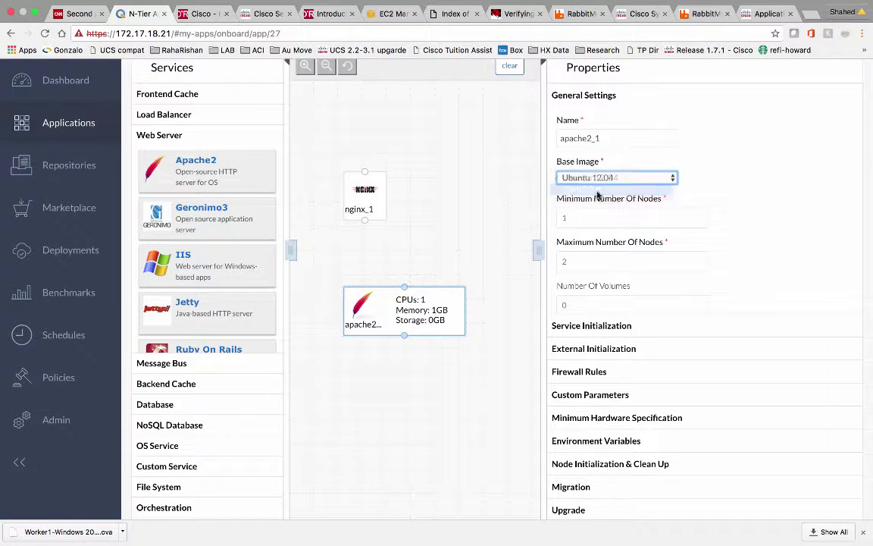
scroll(726, 238, down, 1)
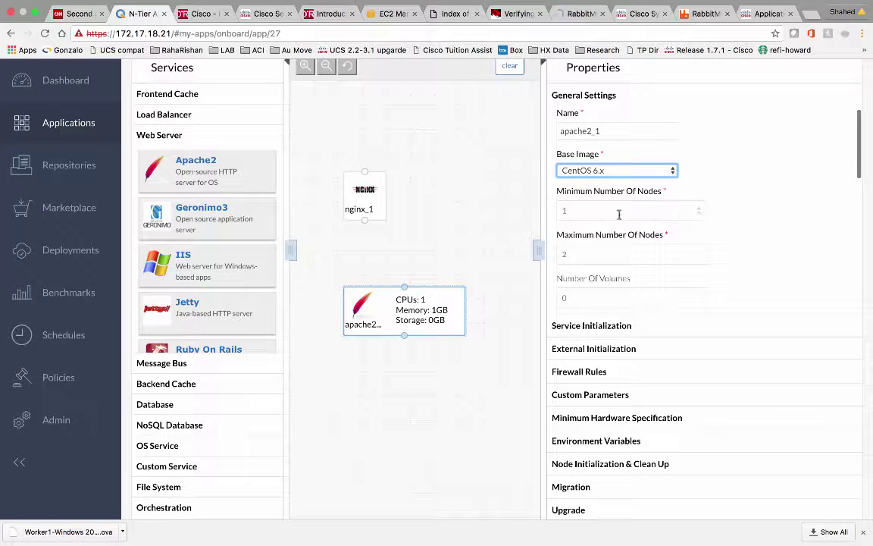
double_click(583, 211)
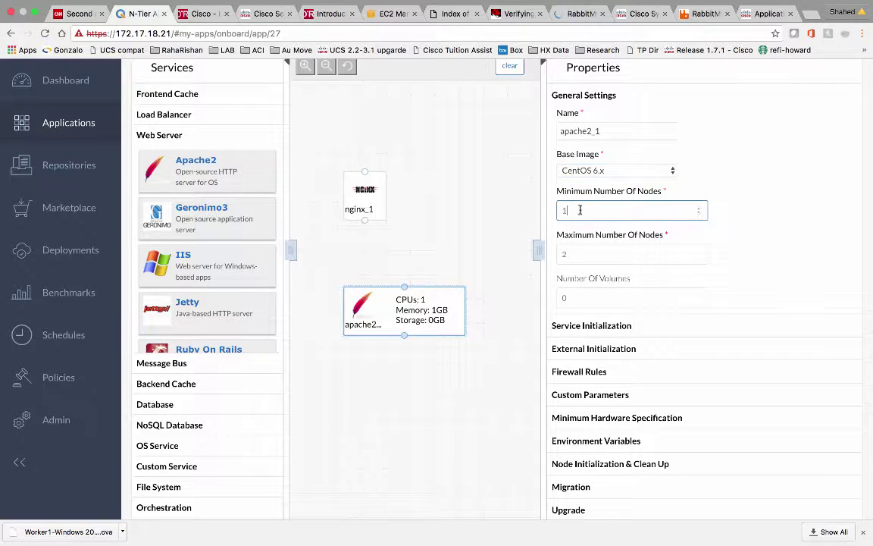
text(2)
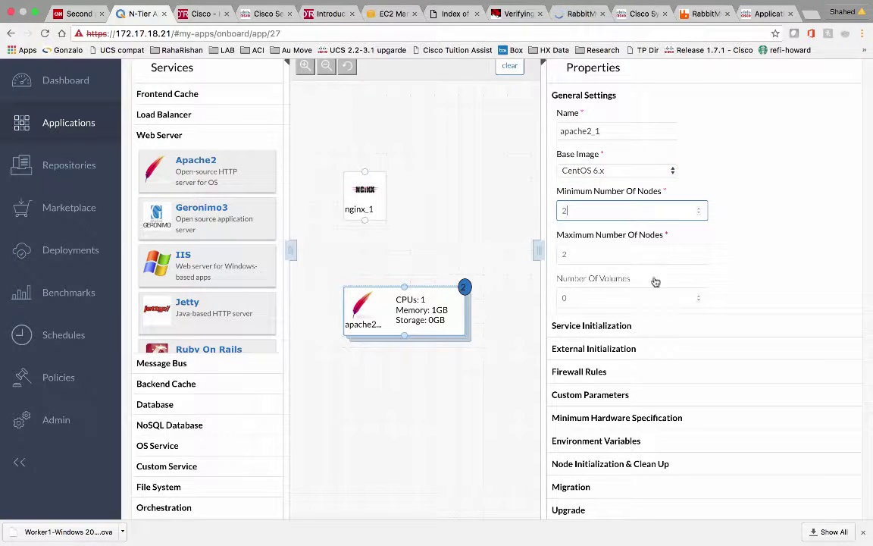
click(587, 255)
drag(587, 256, 544, 252)
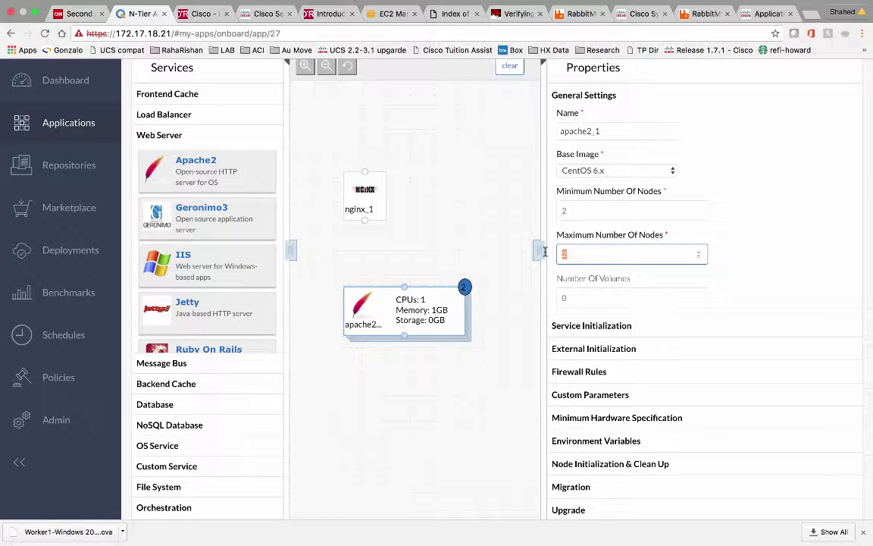
text(3)
click(769, 250)
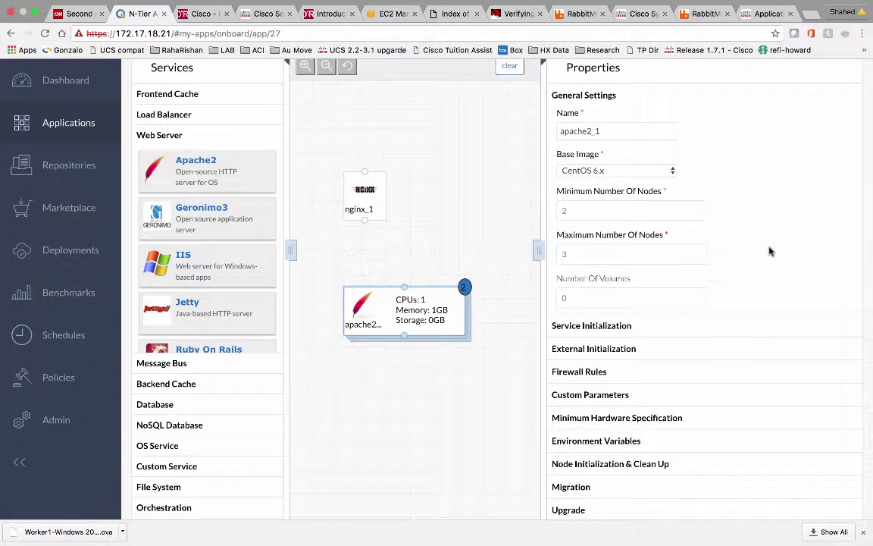
Set apache2_1's App Package source to HTTPRepo and view the repository file listing
scroll(770, 251, down, 3)
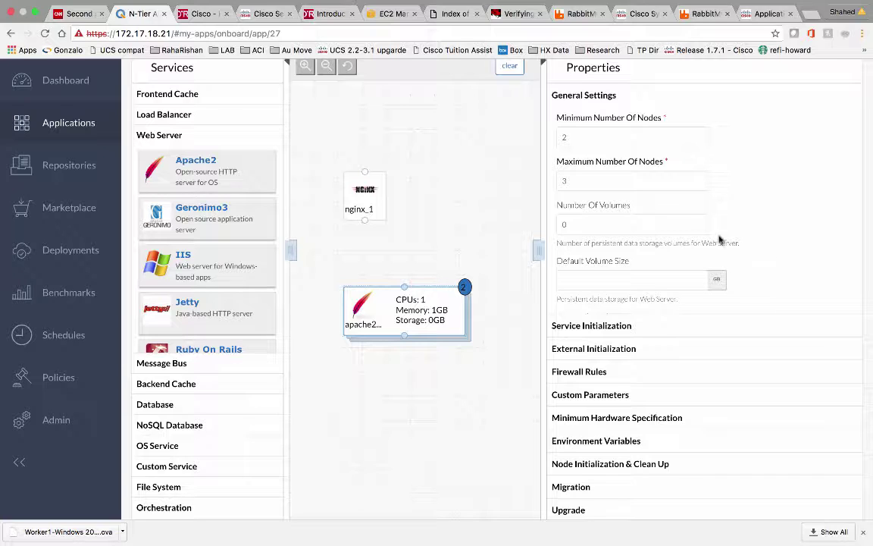
scroll(672, 230, down, 1)
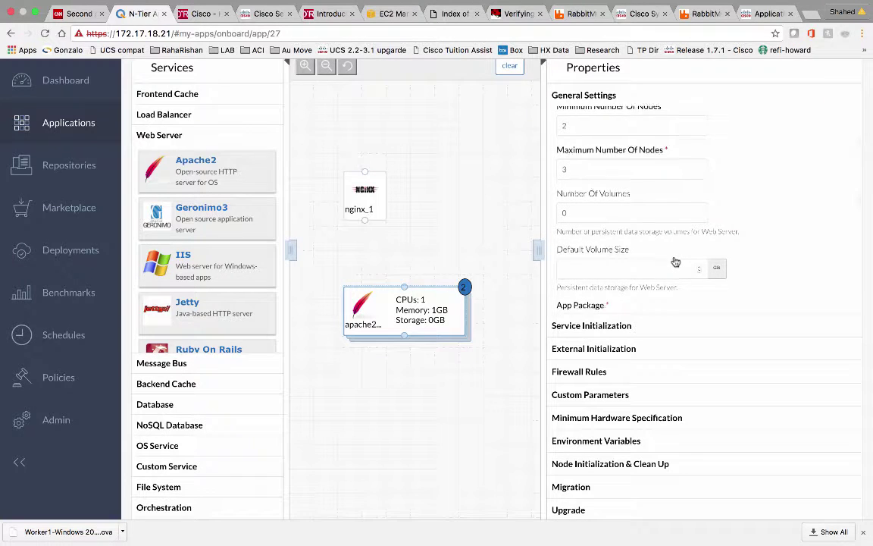
scroll(674, 259, down, 5)
click(651, 268)
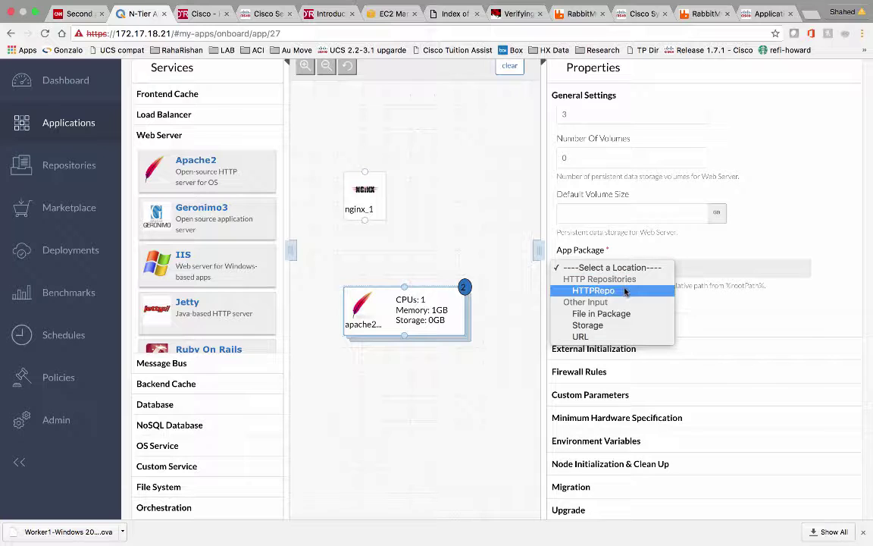
click(626, 291)
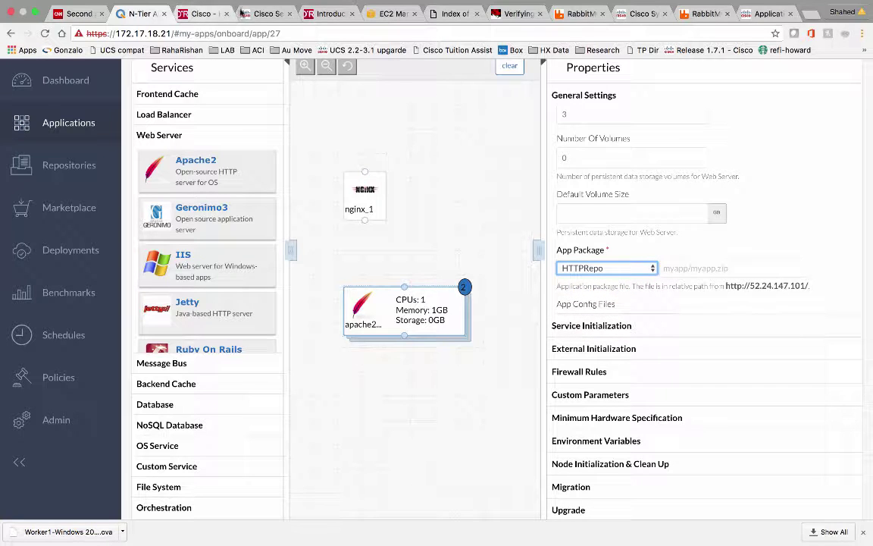
click(447, 13)
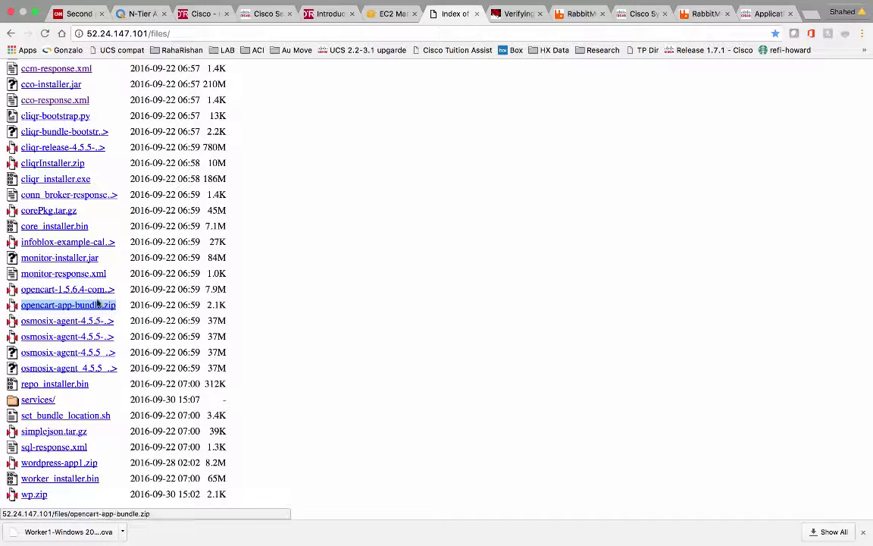
Copy the opencart-1.5.6.4-compiled link address from the /files listing and return to CloudCenter
right_click(100, 292)
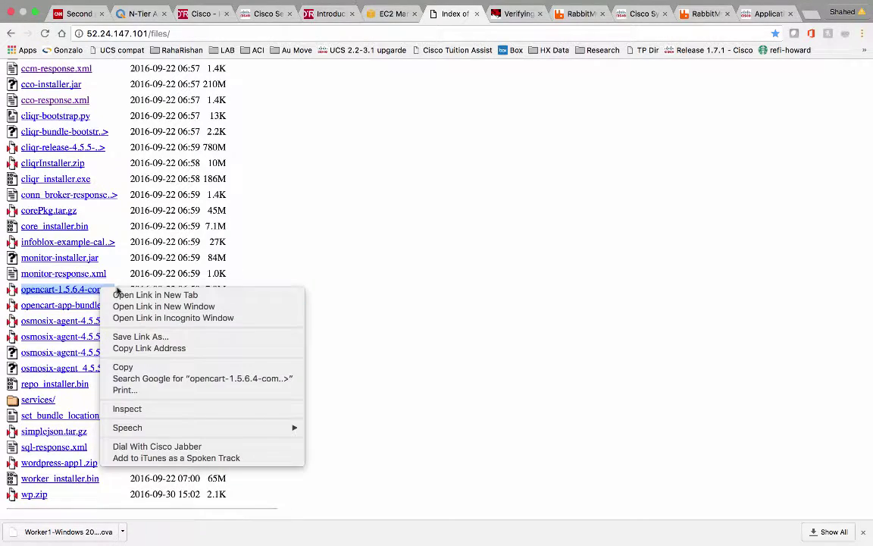
click(148, 348)
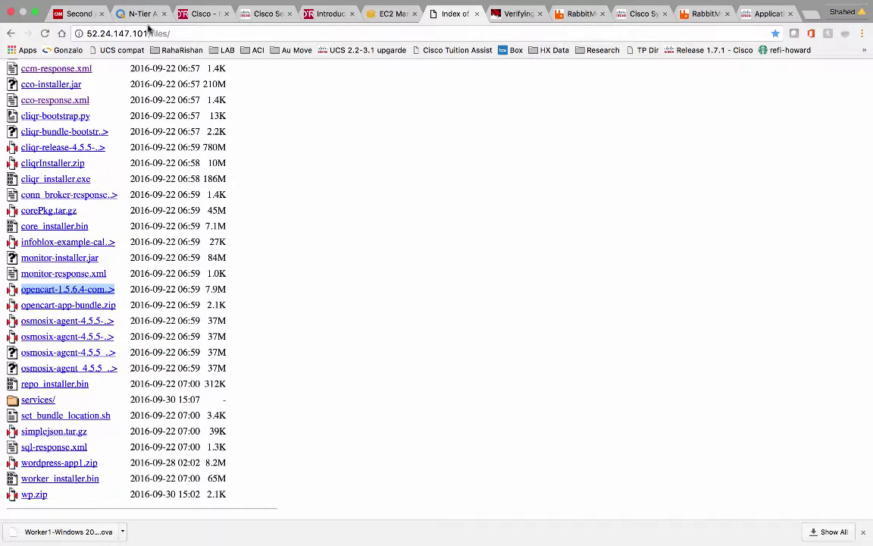
click(143, 14)
Set the App Package path to files/opencart-1.5.6.4-compiled.zip, dropping the server address prefix
click(686, 268)
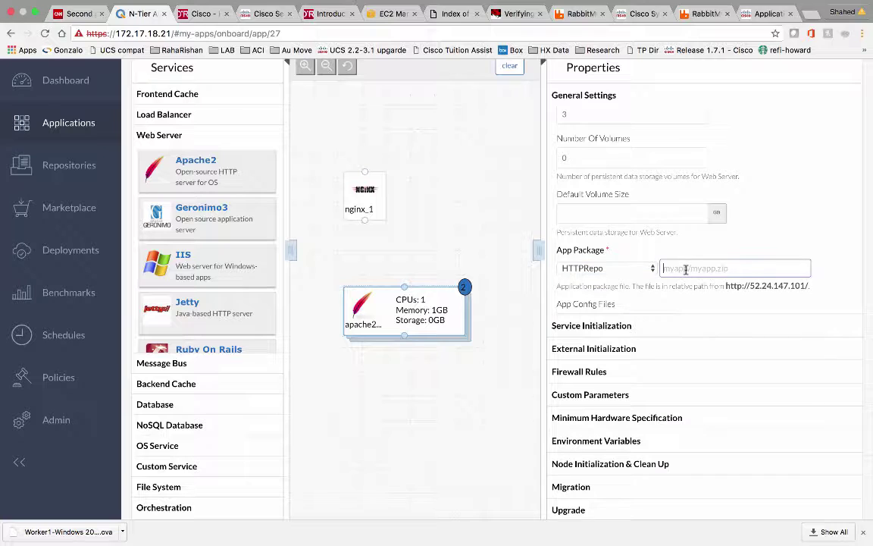
key(ctrl+v)
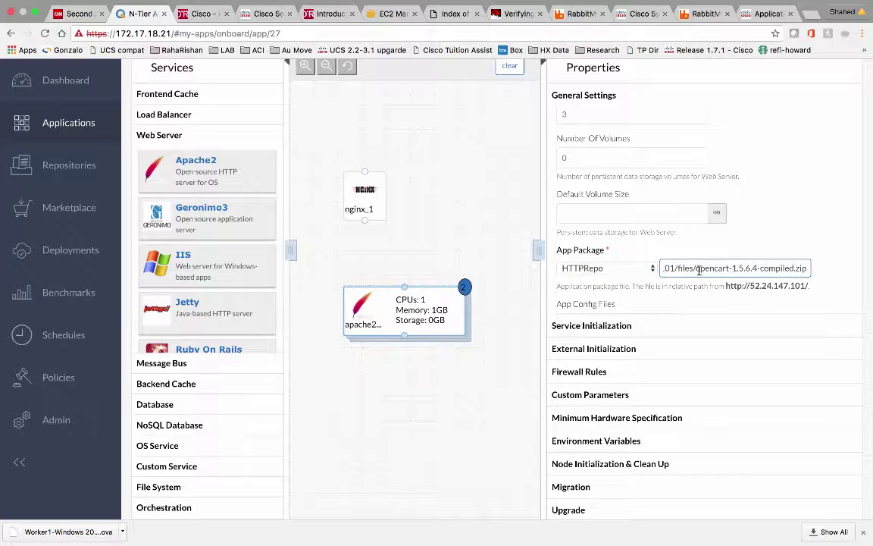
drag(671, 269, 619, 270)
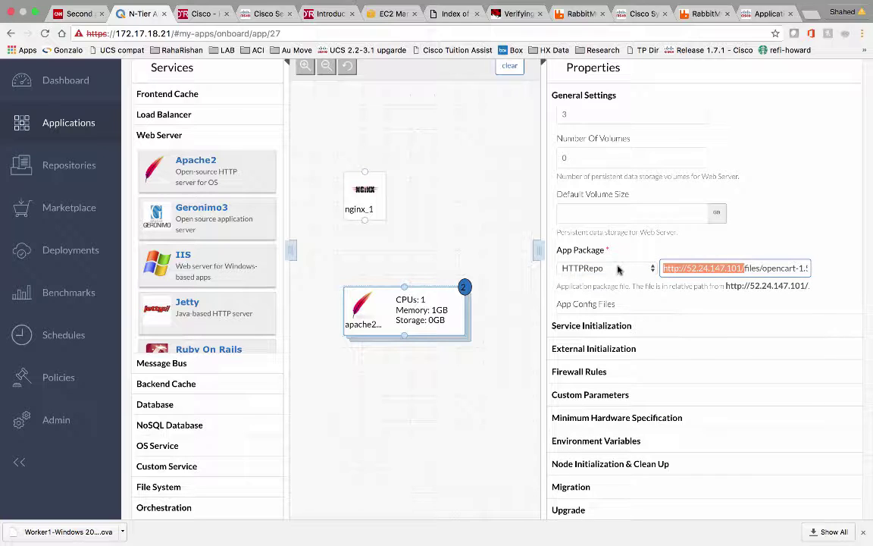
key(BackSpace)
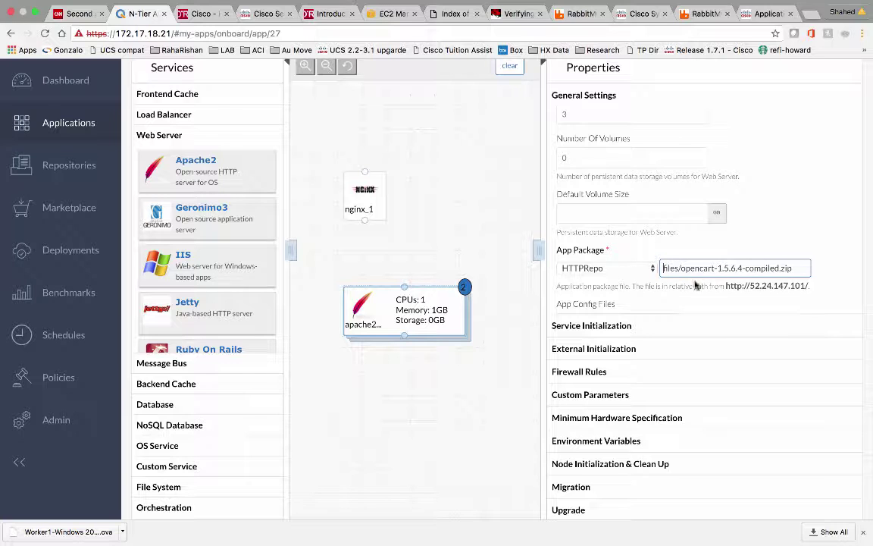
Enter config.php as apache2_1's App Config Files entry
click(604, 304)
click(590, 282)
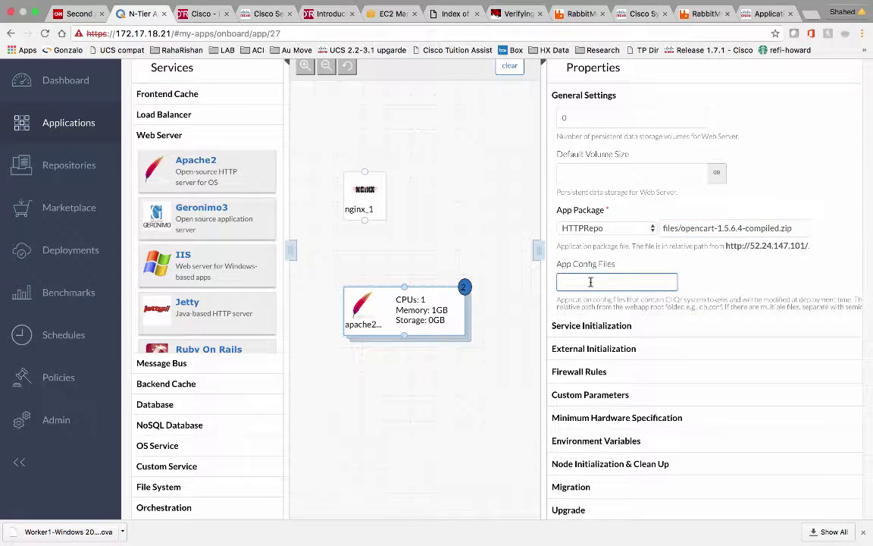
text(config.php)
click(717, 287)
scroll(717, 286, down, 3)
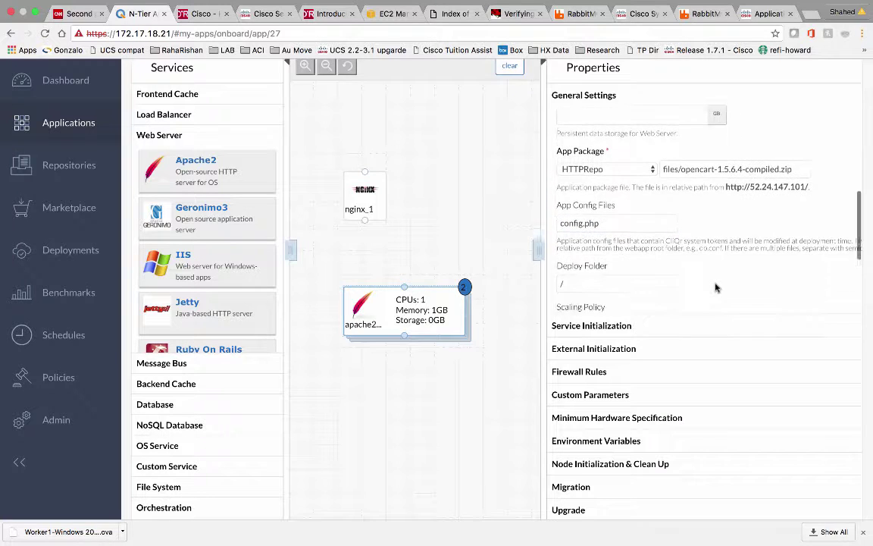
scroll(715, 287, down, 5)
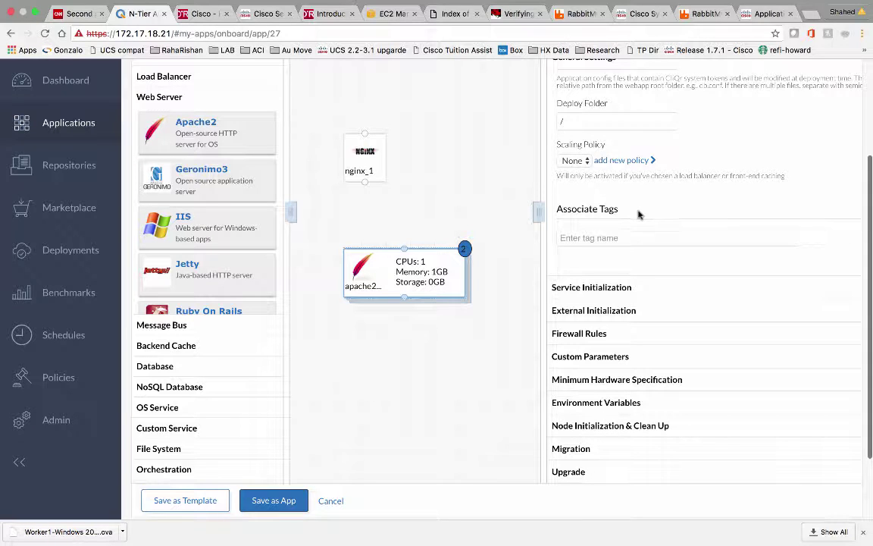
Add an apache2_1 firewall rule for TCP port 22 to 22 from 0.0.0.0/0
scroll(629, 228, down, 1)
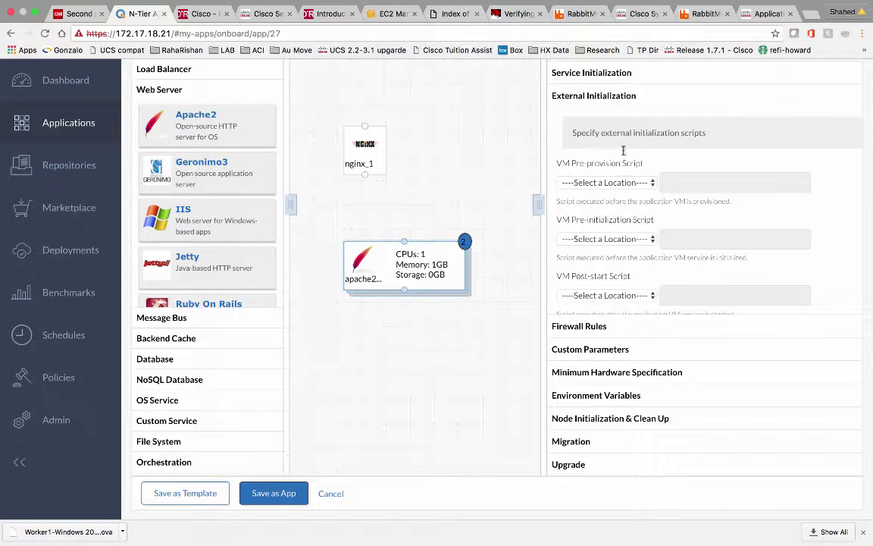
click(614, 73)
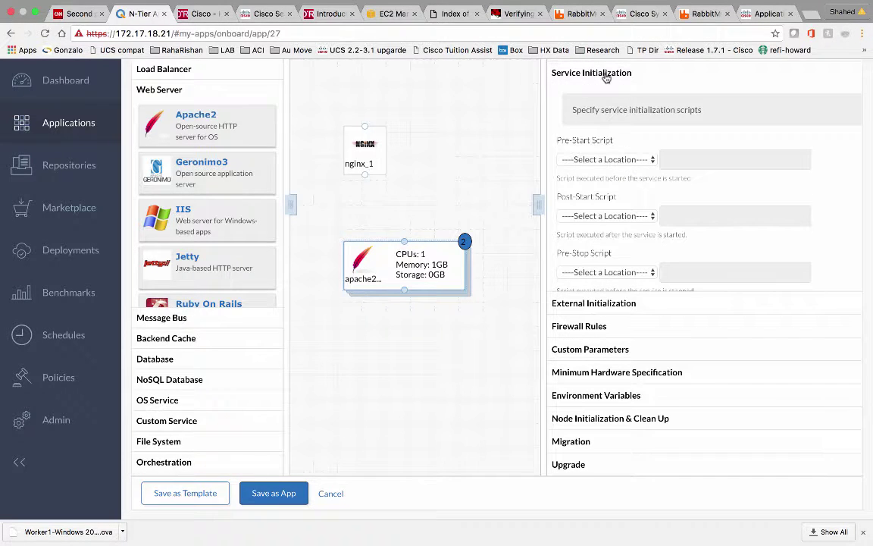
scroll(604, 110, up, 1)
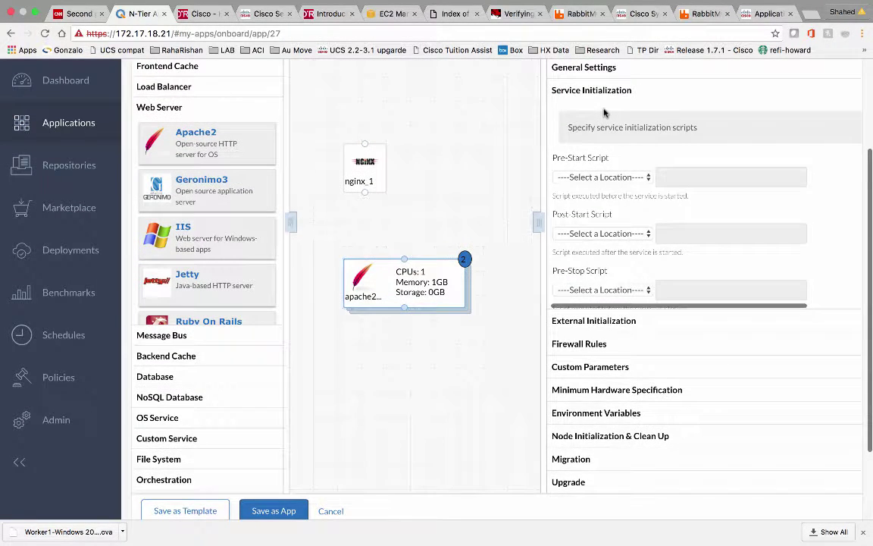
scroll(596, 198, up, 3)
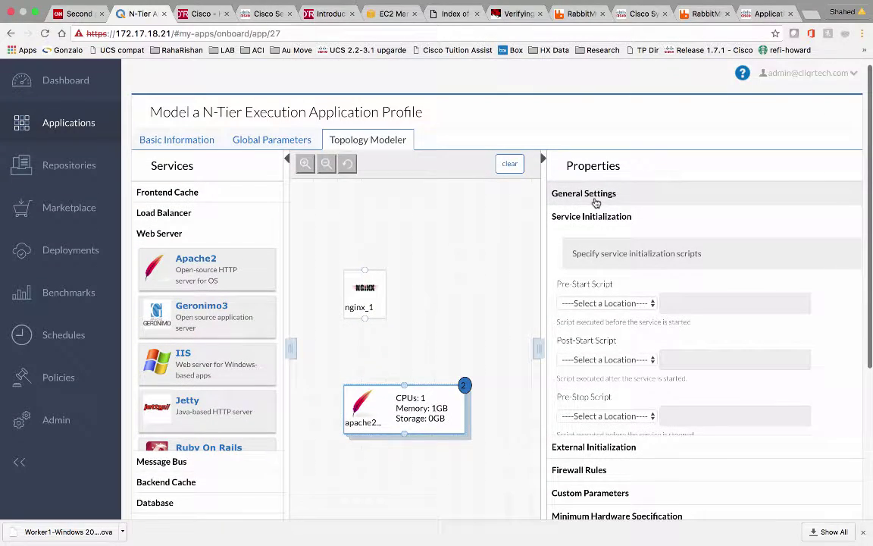
scroll(588, 375, down, 4)
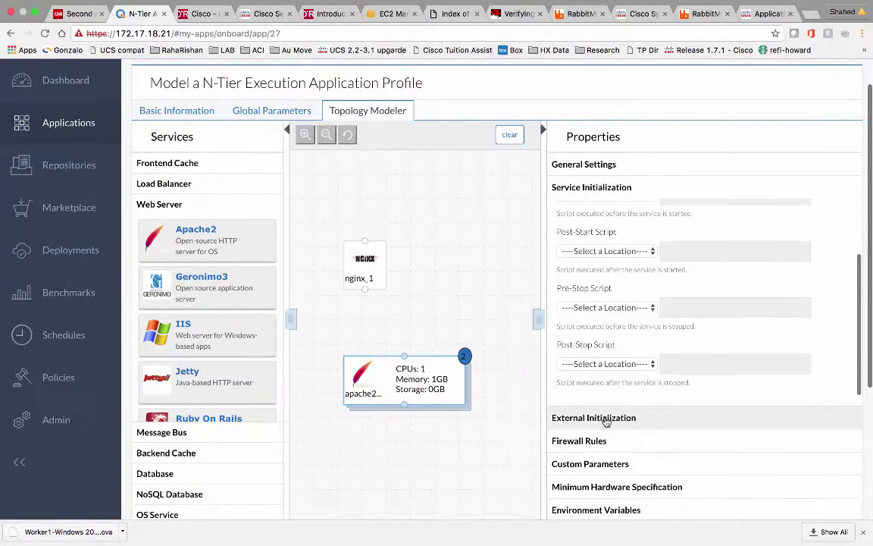
click(599, 436)
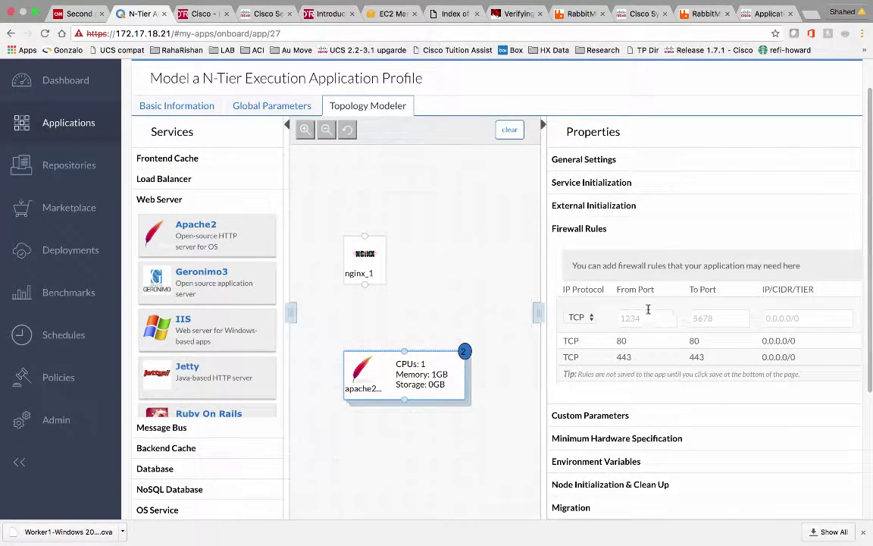
click(642, 317)
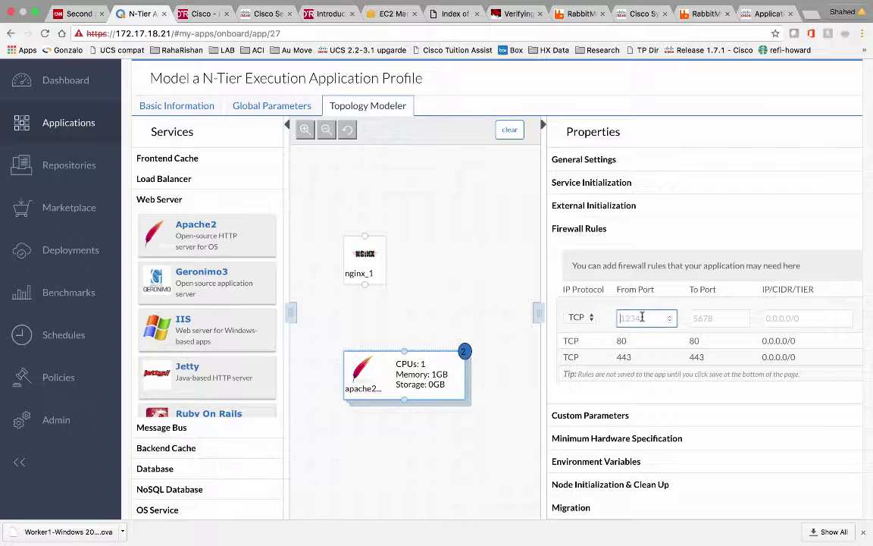
click(712, 320)
text(22)
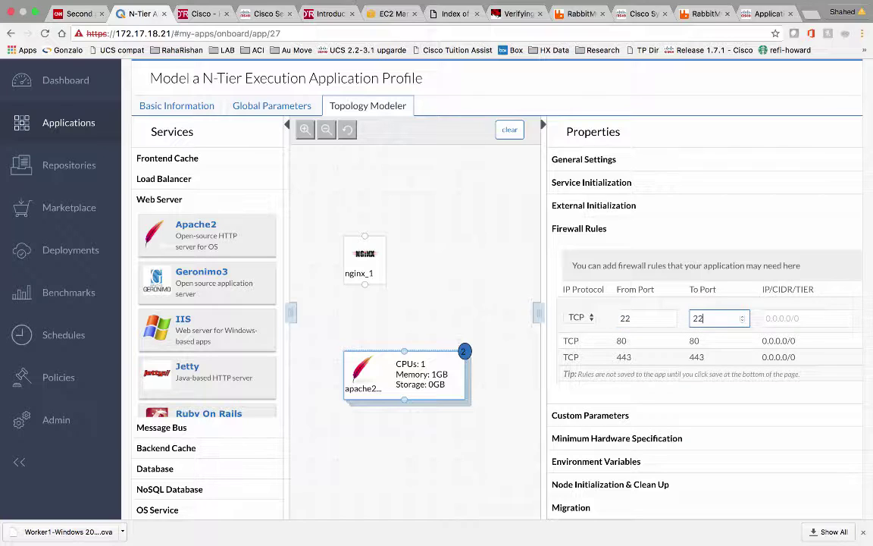
drag(798, 340, 760, 340)
key(ctrl+c)
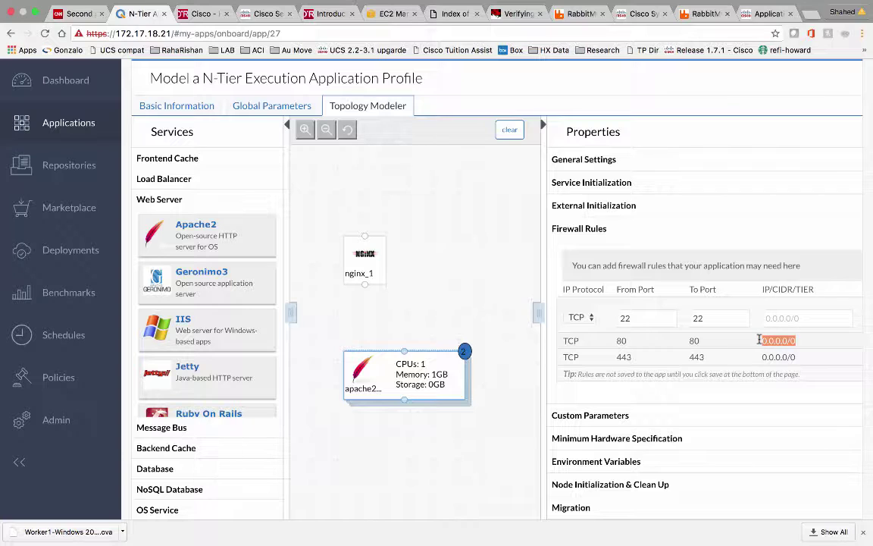
click(767, 318)
key(ctrl+v)
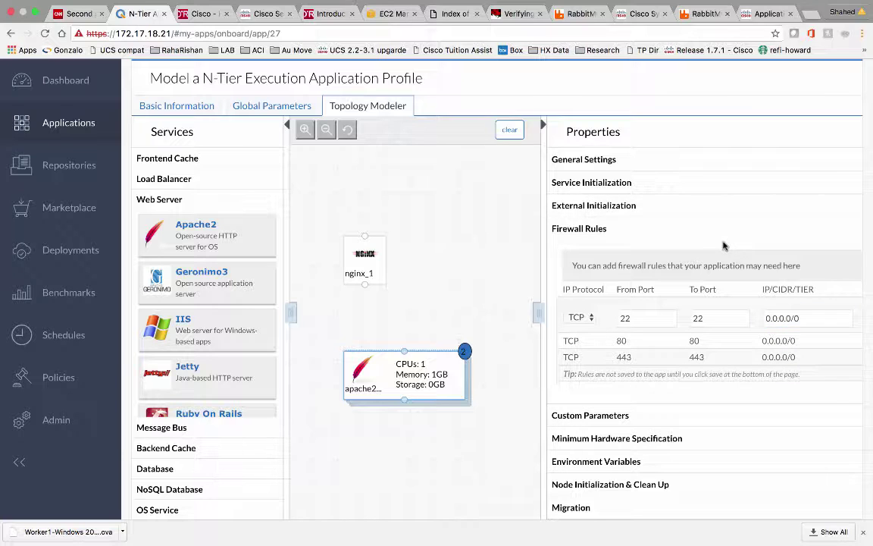
scroll(615, 264, up, 2)
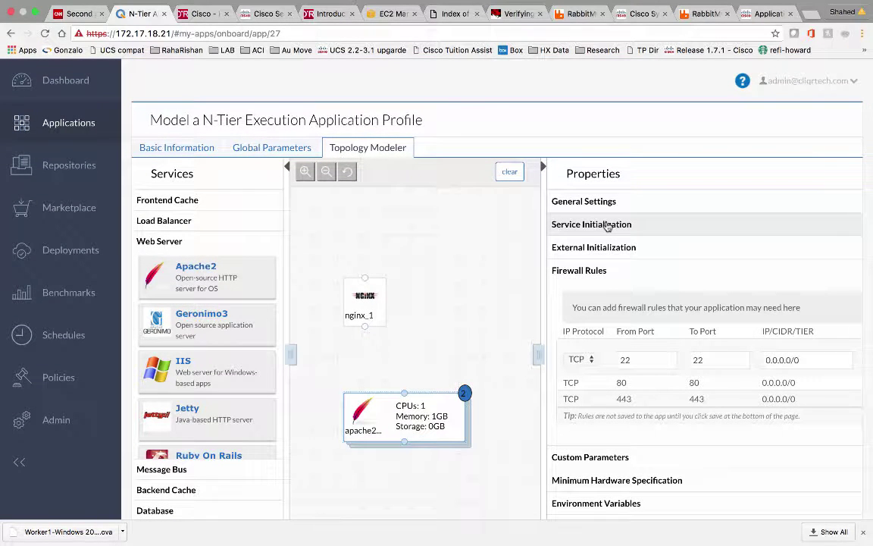
Set the post-start script to File in Package with relative path oc_auto
click(607, 226)
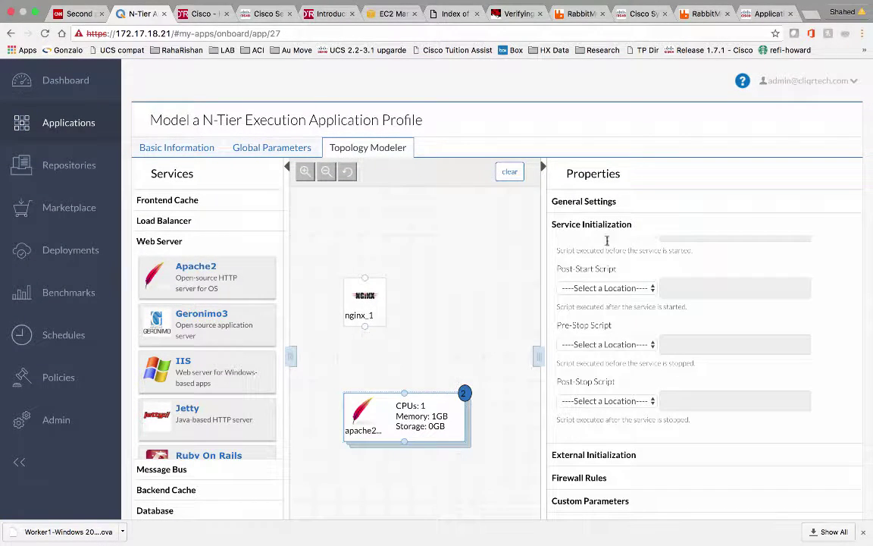
scroll(607, 264, down, 1)
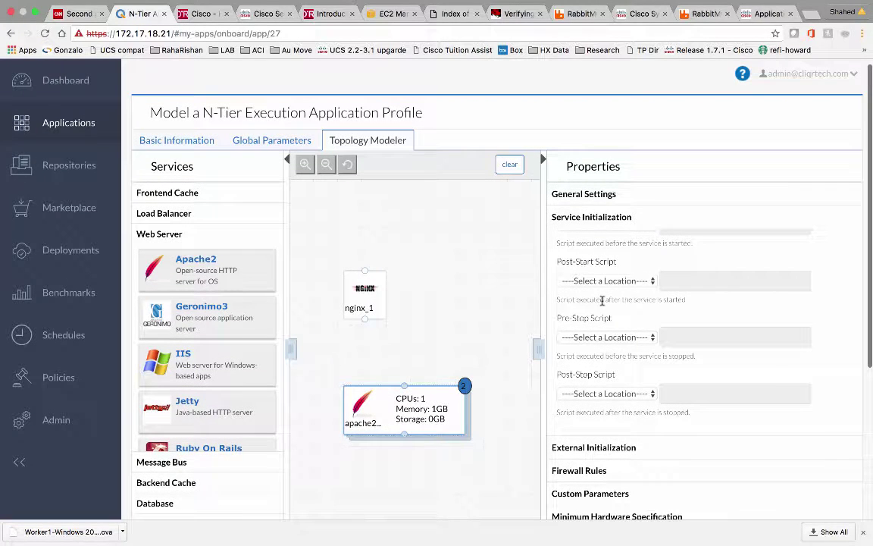
click(611, 282)
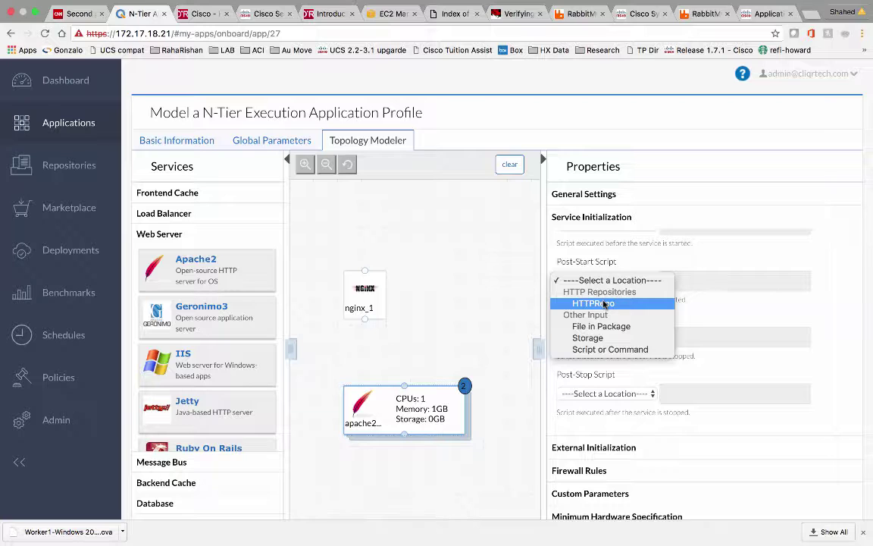
click(605, 303)
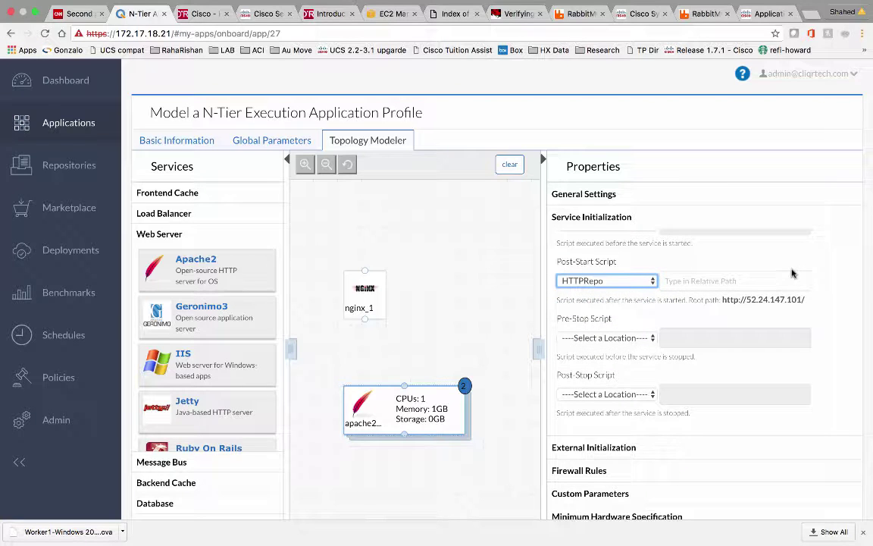
click(653, 285)
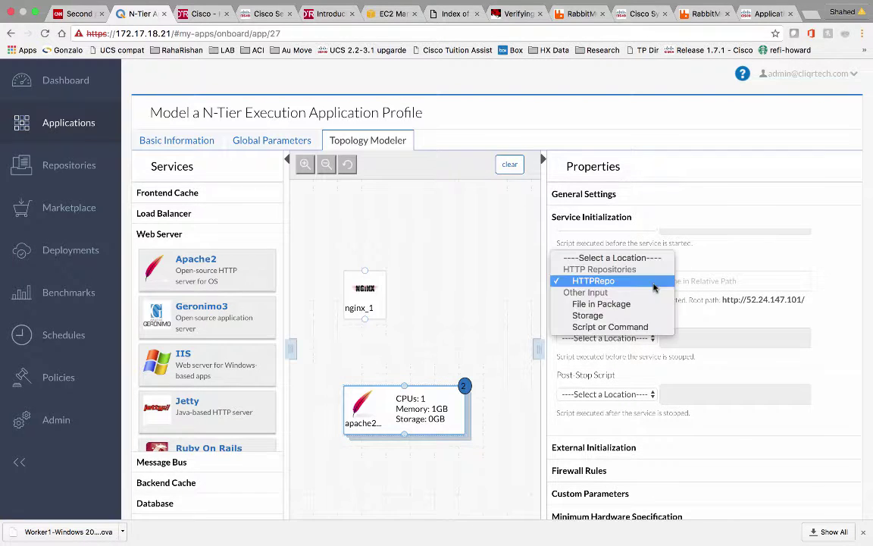
click(615, 307)
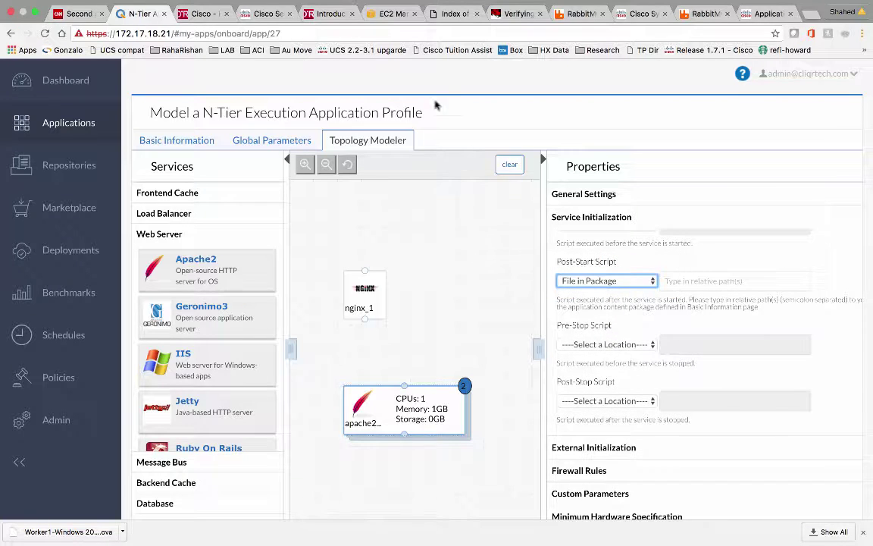
mouse_move(574, 5)
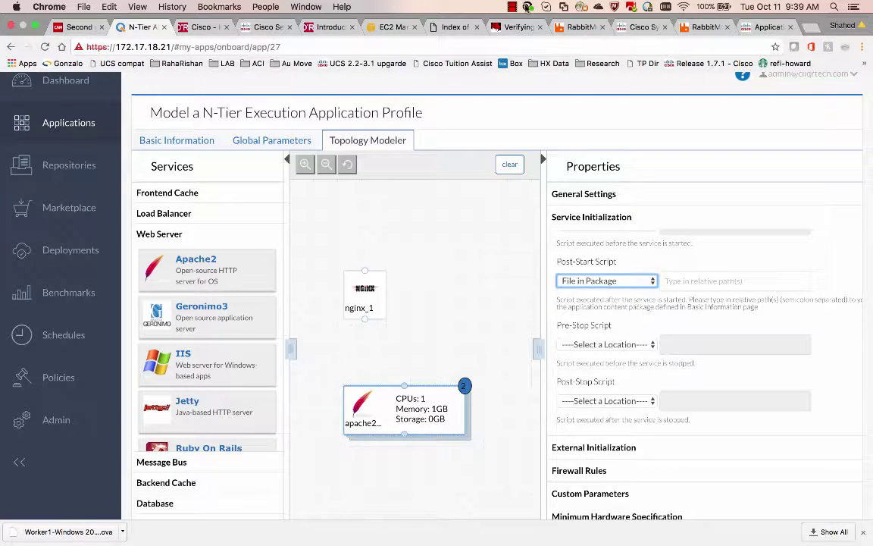
click(512, 8)
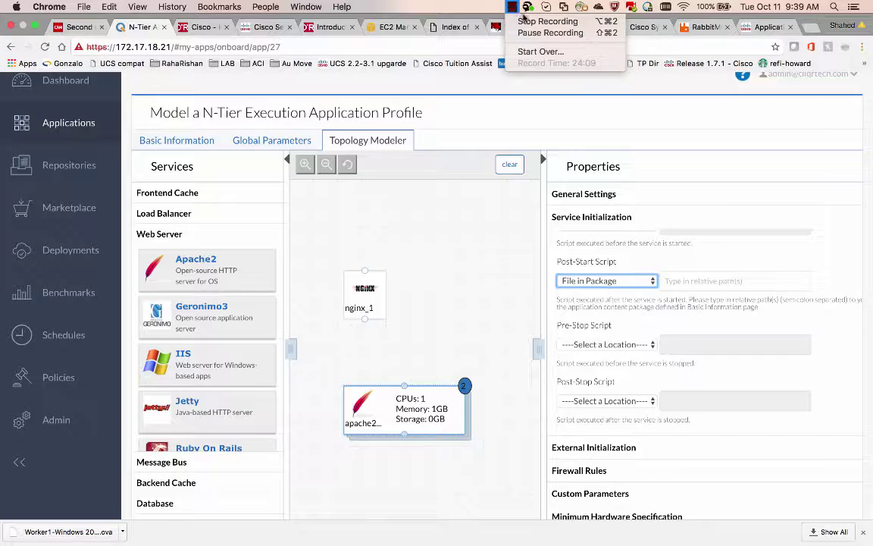
click(551, 33)
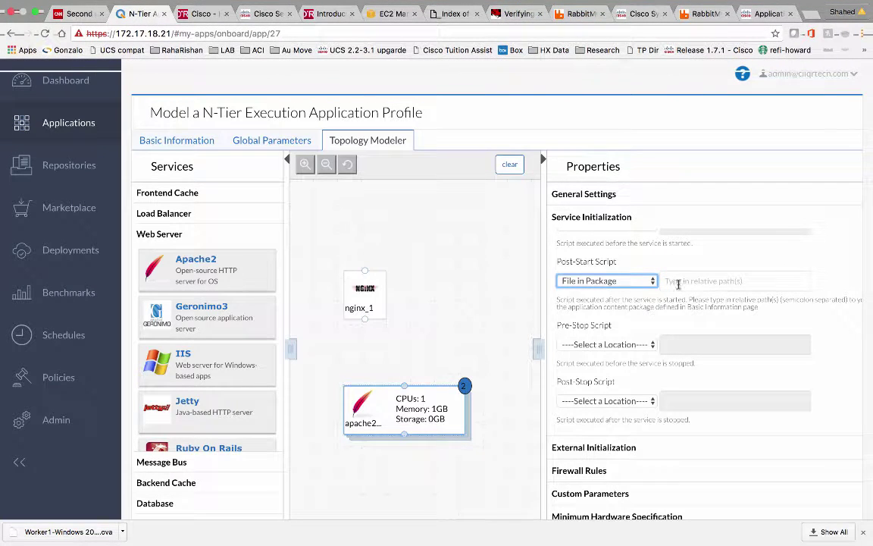
click(678, 284)
text(oc_auto)
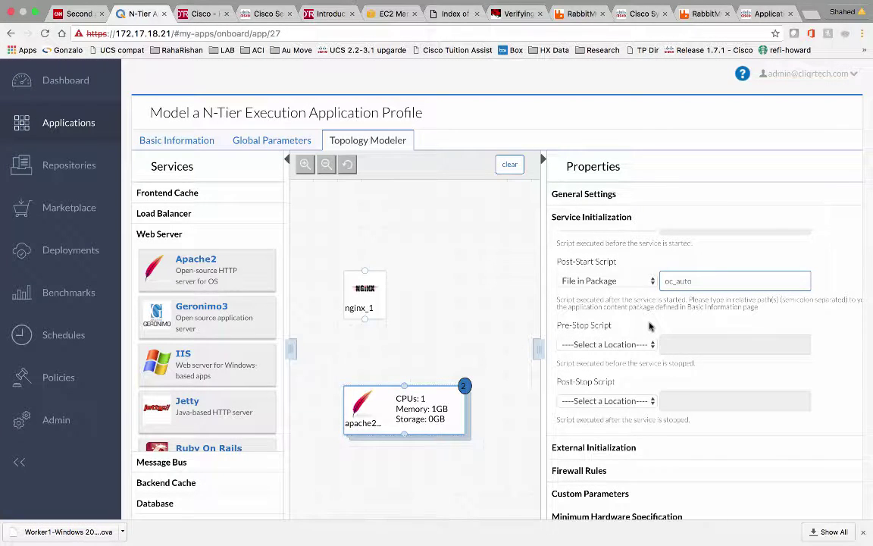
Expand Node Initialization & Clean Up and select the Deploy Packages field
scroll(640, 364, down, 3)
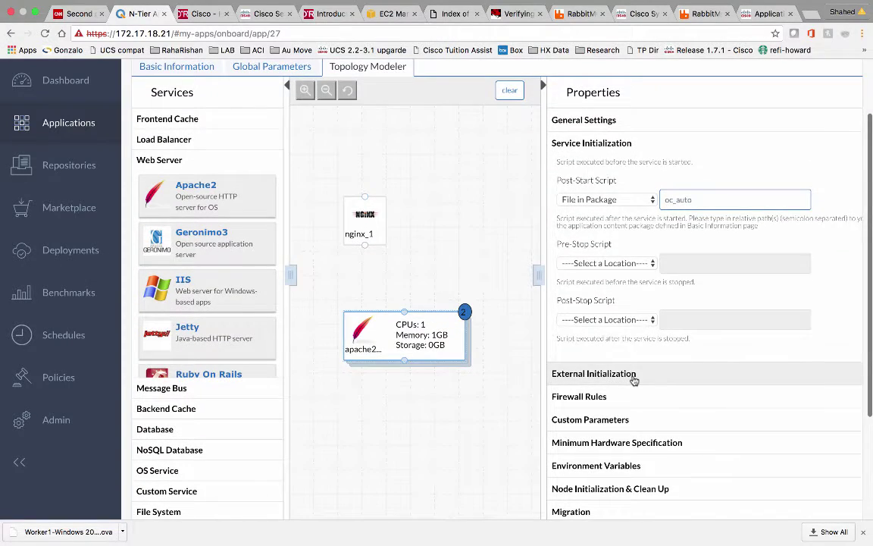
click(632, 381)
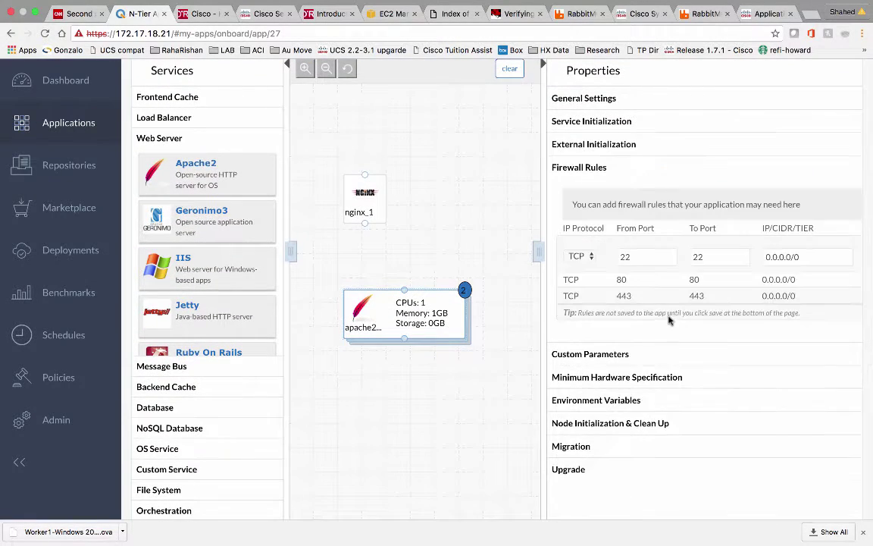
scroll(639, 355, down, 1)
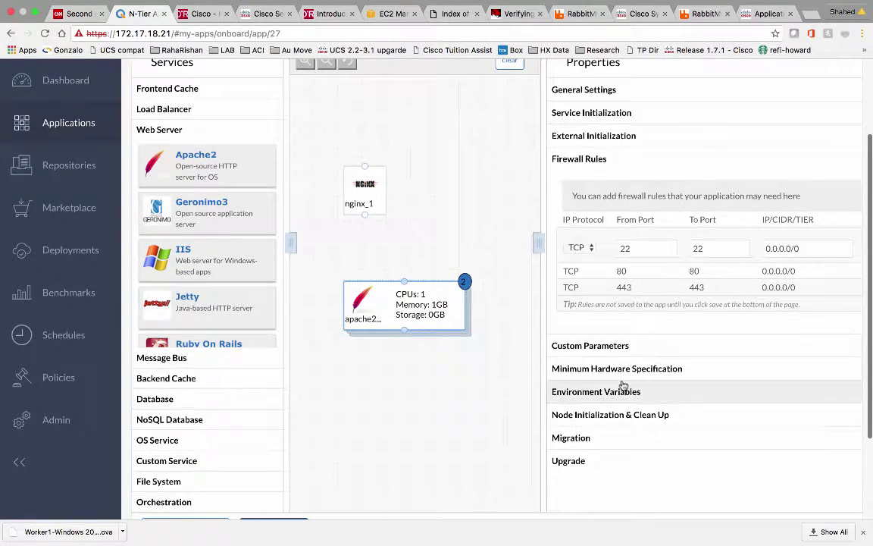
click(606, 414)
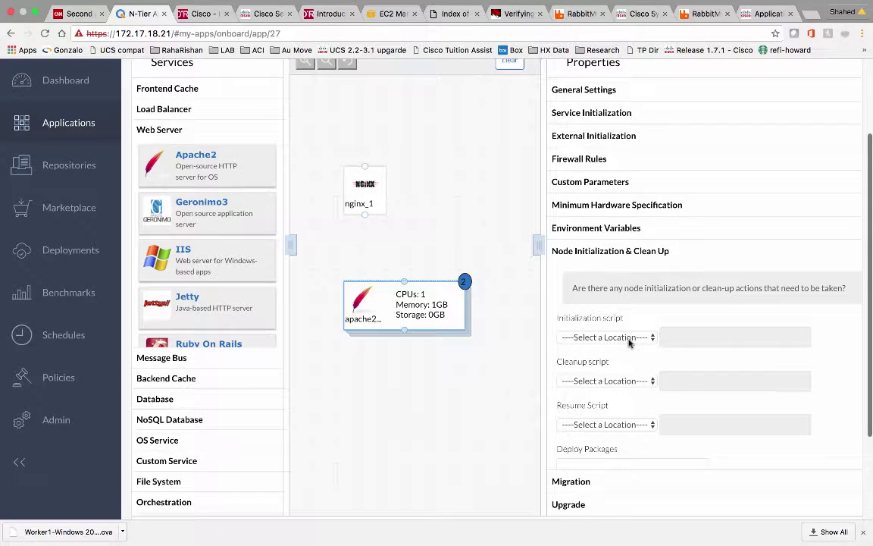
scroll(613, 371, down, 1)
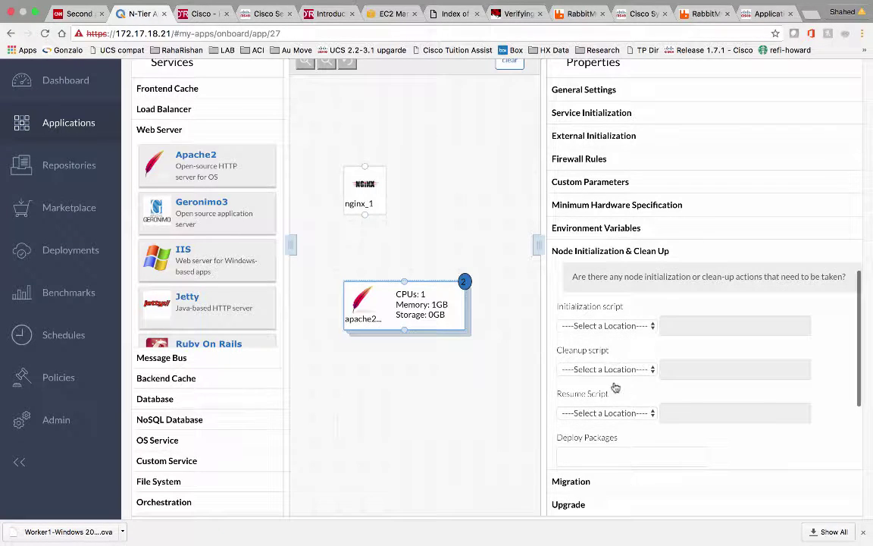
click(593, 458)
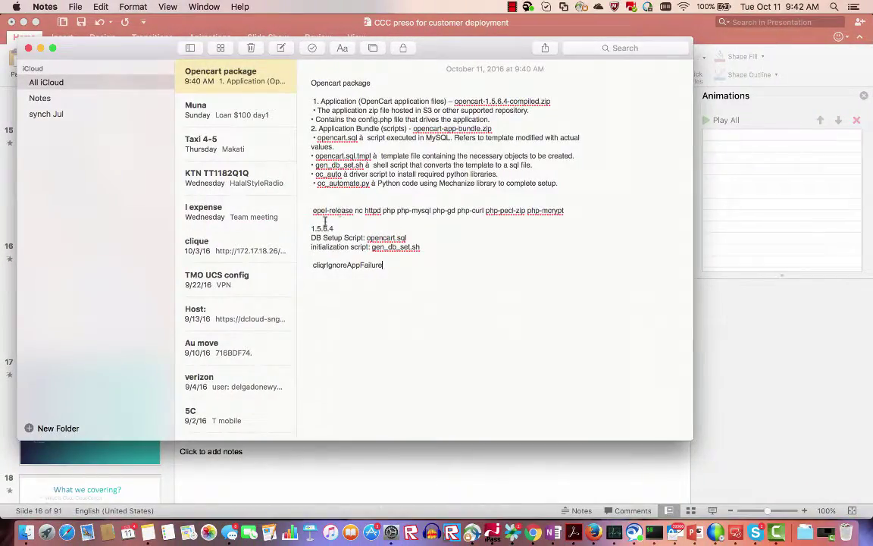
Copy the epel-release … php-mcrypt package line from Notes and return to CloudCenter
drag(311, 210, 565, 210)
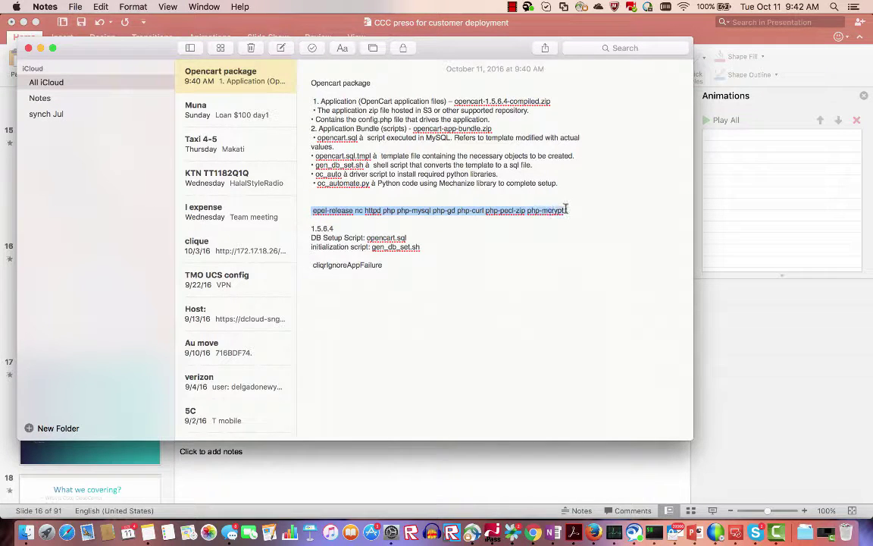
key(ctrl+Right)
key(ctrl+Right)
key(ctrl+Right)
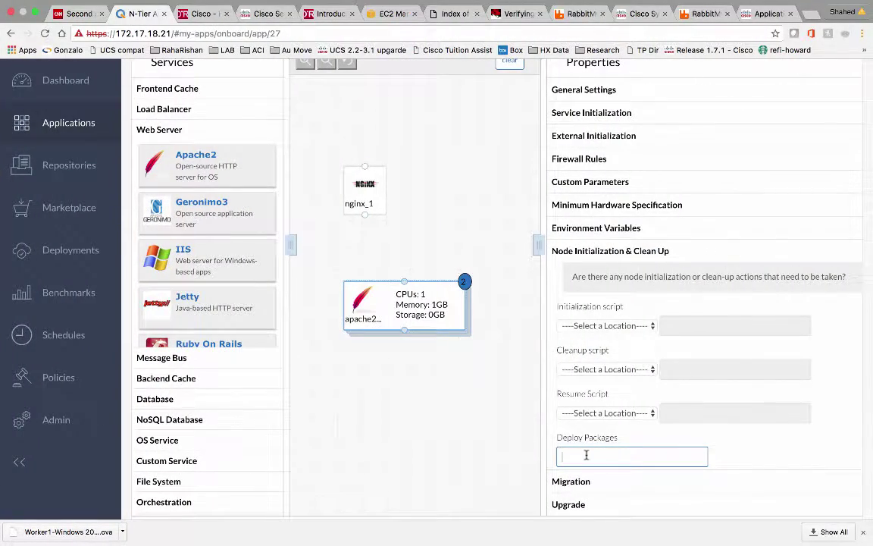
Paste the package list into Deploy Packages and set the sudo command list to ALL
text(php-gd php-curl php-pecl-zip php-mcrypt)
scroll(720, 374, down, 3)
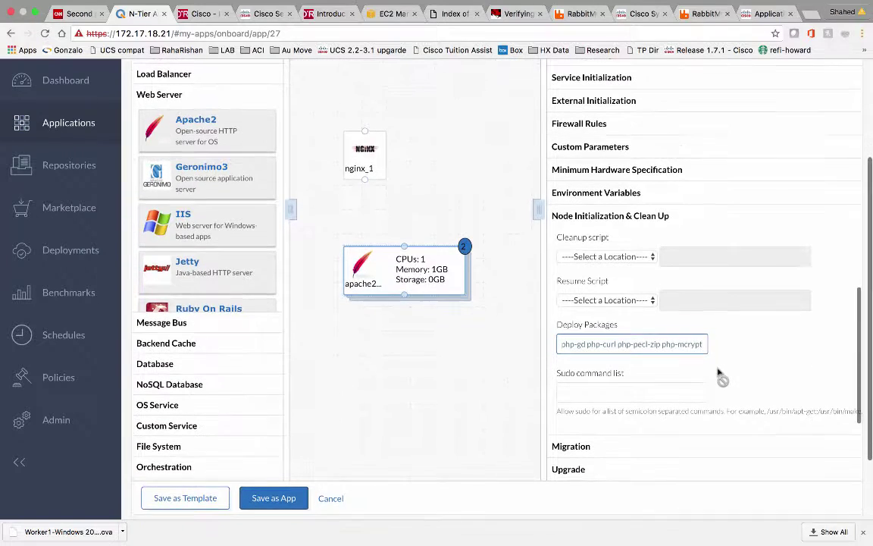
click(610, 396)
text(ALL)
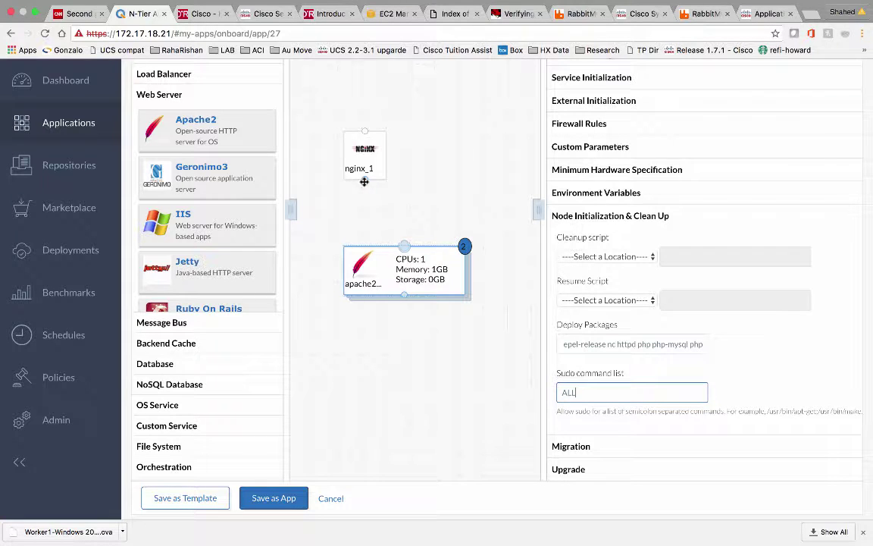
Connect nginx_1 to apache2, confirm its deploy packages, and add a MySQL database below
drag(364, 182, 365, 245)
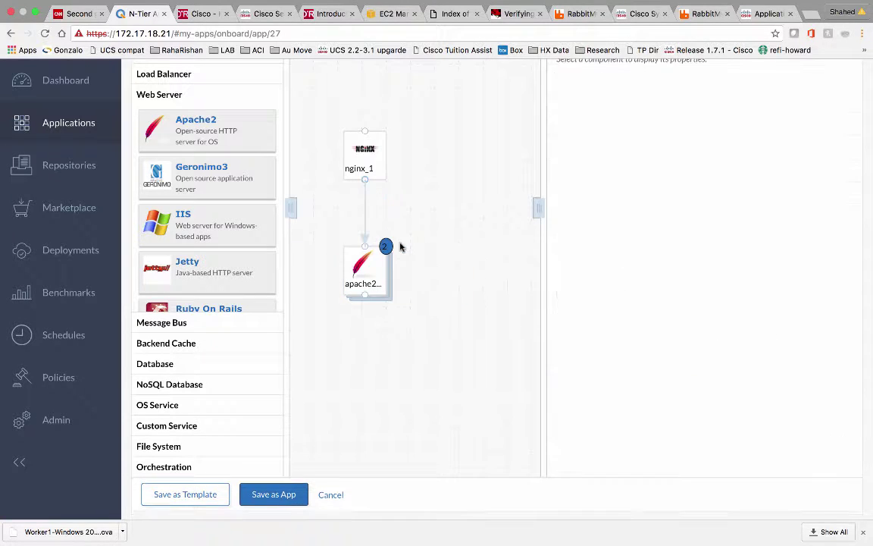
click(376, 271)
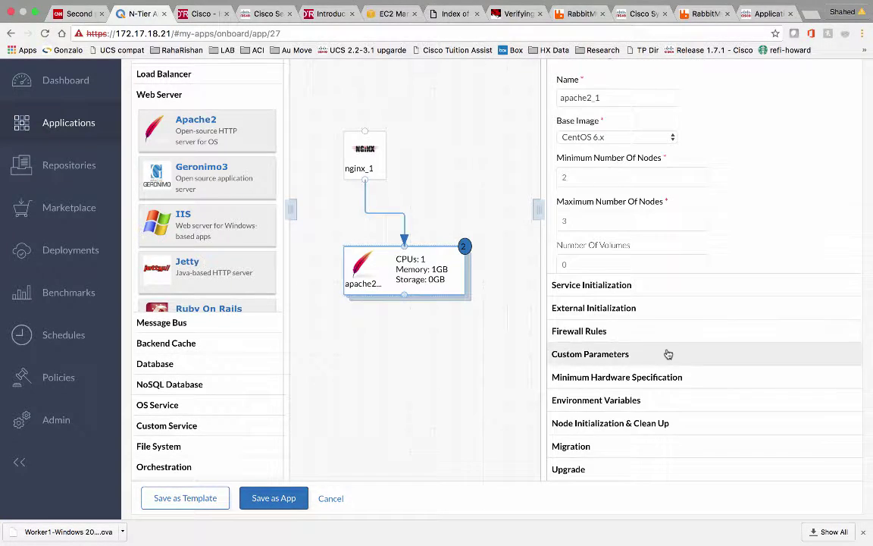
scroll(652, 364, down, 1)
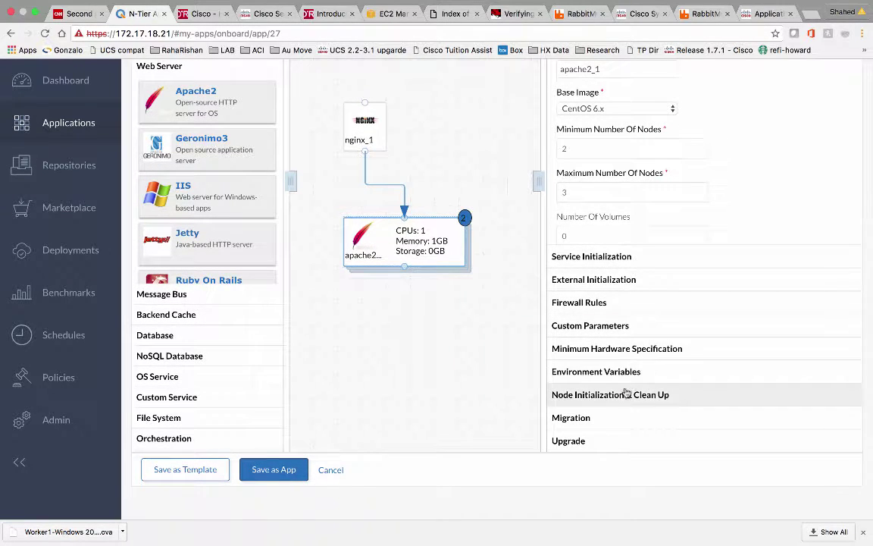
click(628, 394)
scroll(658, 331, down, 2)
scroll(659, 330, down, 1)
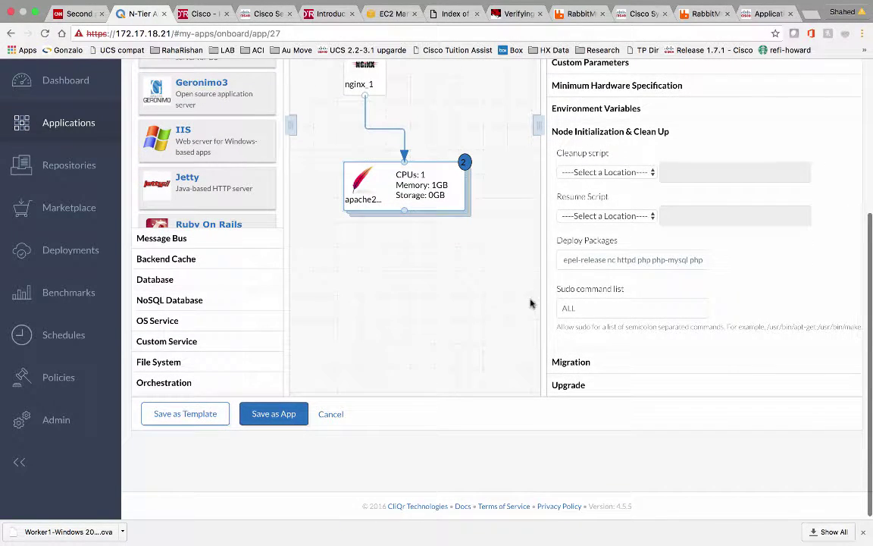
click(563, 259)
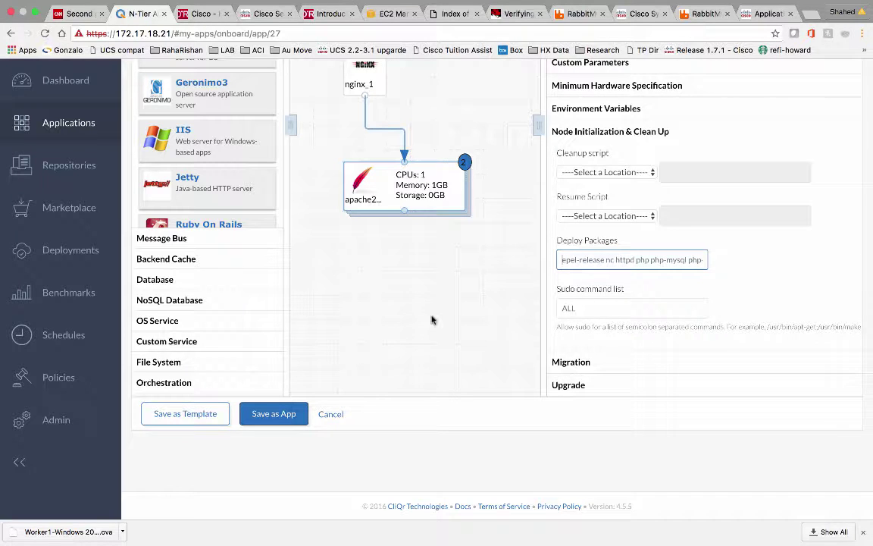
click(191, 280)
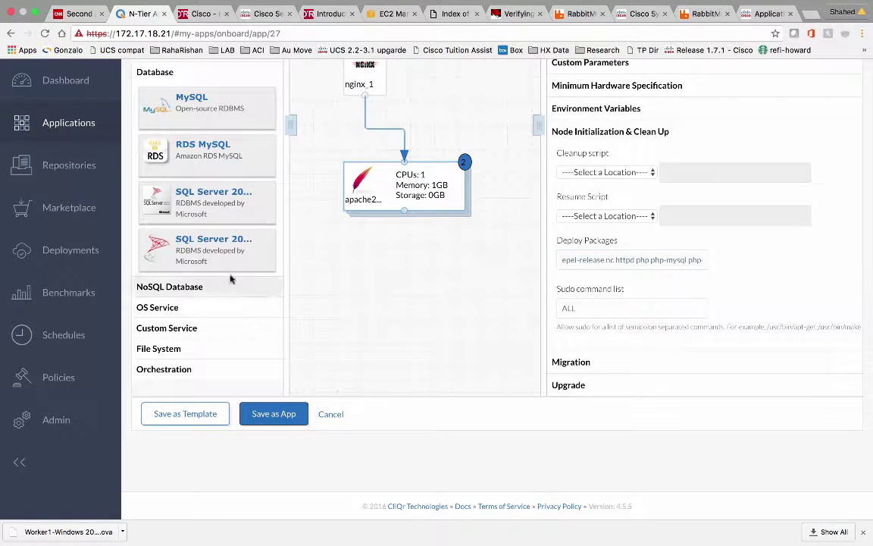
drag(216, 111, 347, 285)
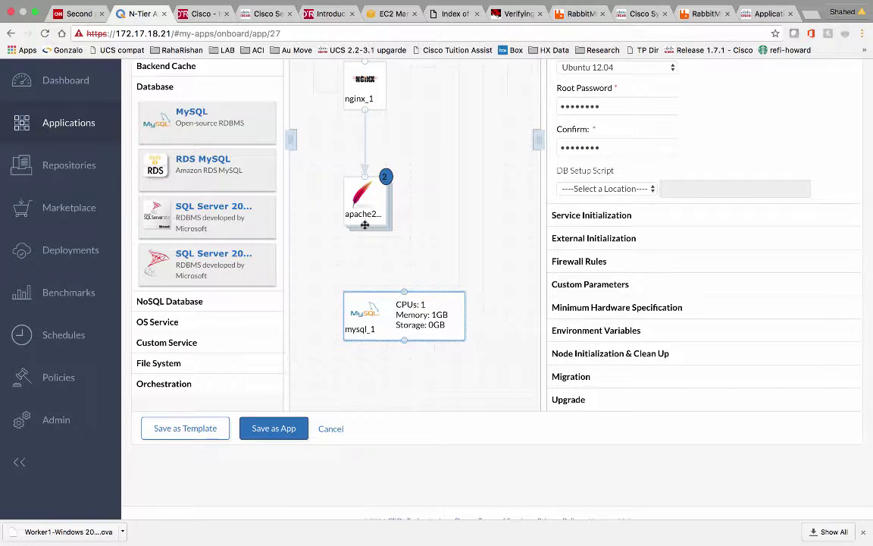
Connect apache2 to the mysql_1 database and set mysql_1's base image to CentOS 6.x
drag(365, 228, 399, 294)
scroll(616, 132, up, 5)
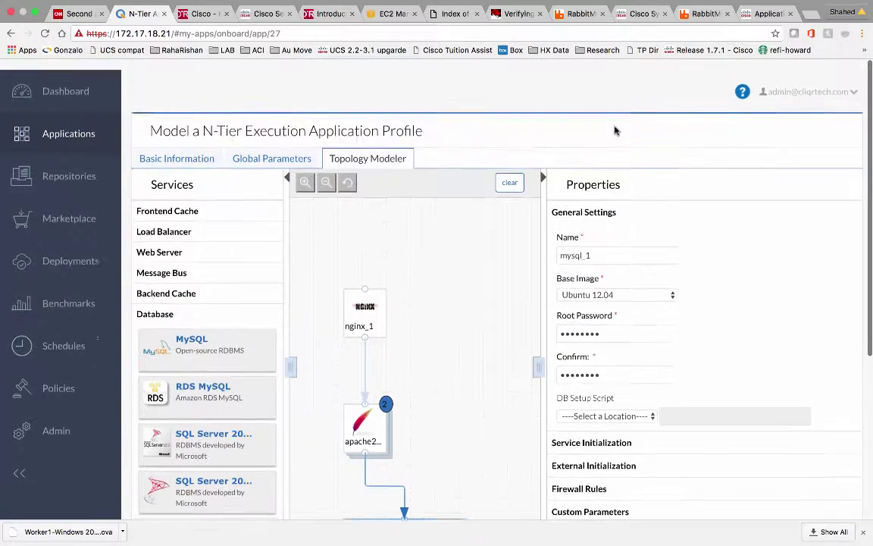
click(637, 282)
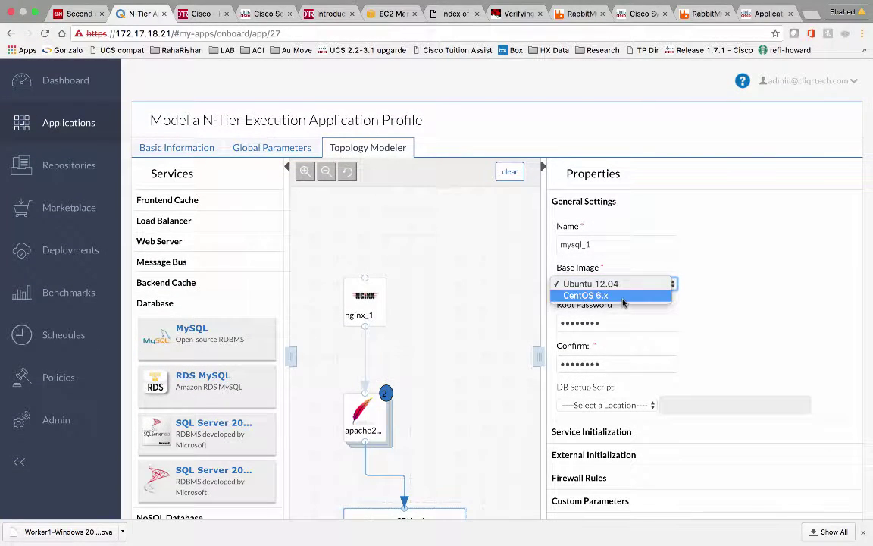
click(623, 298)
Review mysql_1's General Settings, then select opencart.sql in the Opencart package note
scroll(794, 293, down, 3)
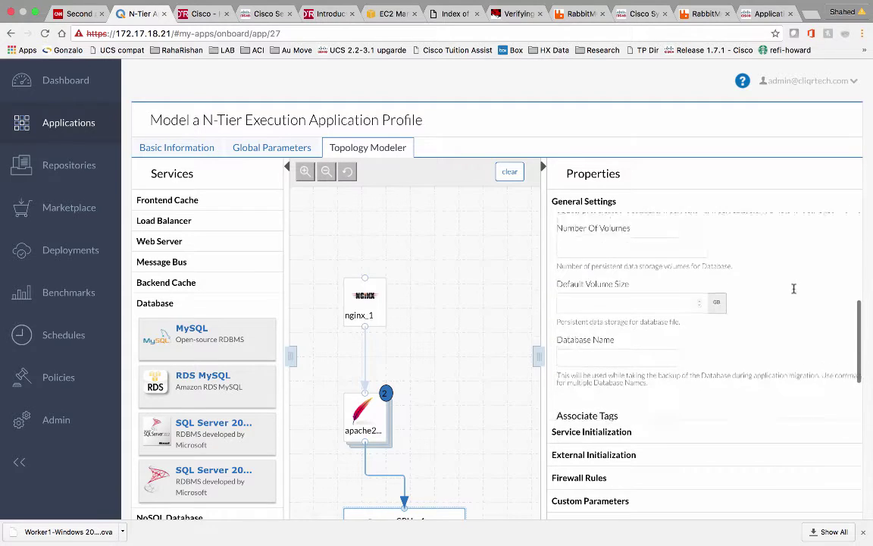
scroll(793, 288, up, 2)
scroll(789, 289, down, 1)
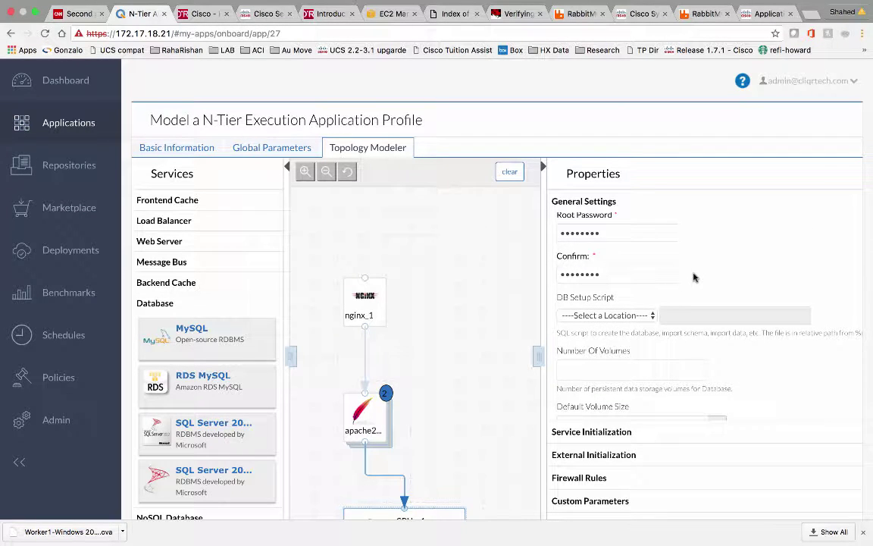
mouse_move(546, 3)
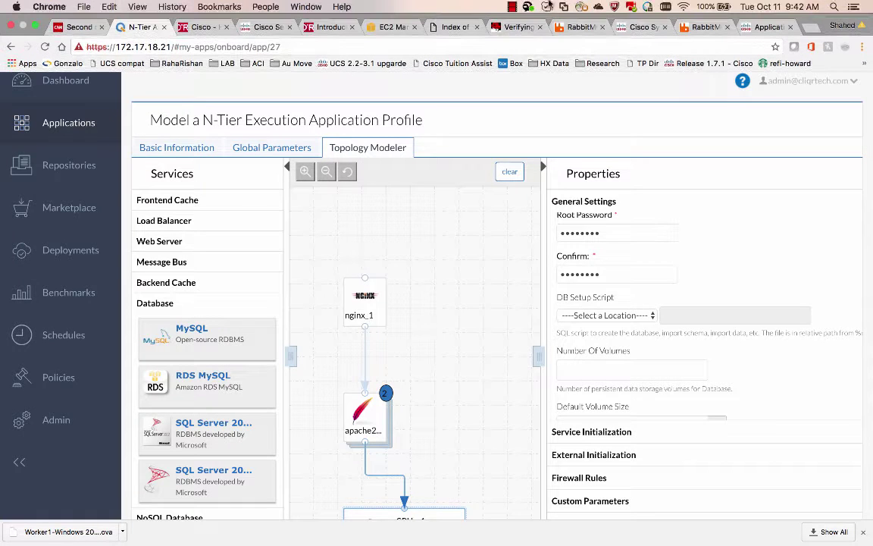
click(513, 9)
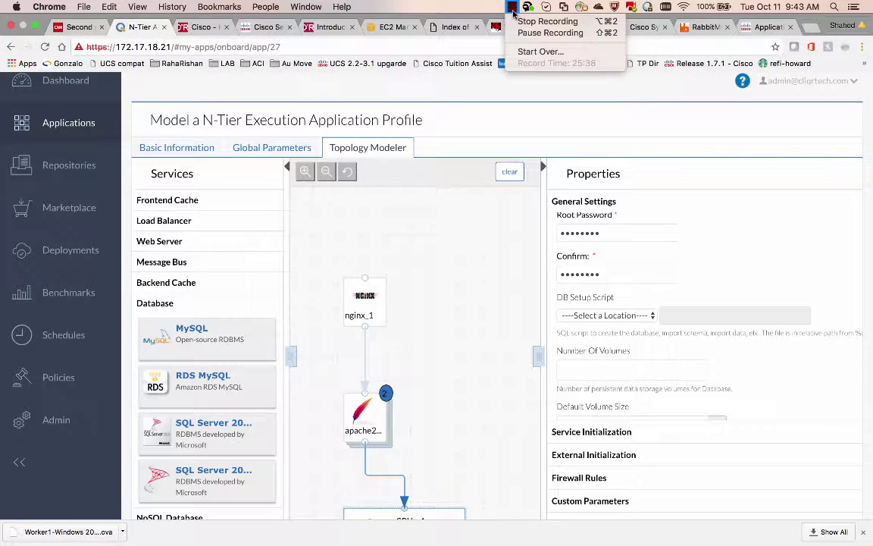
click(547, 33)
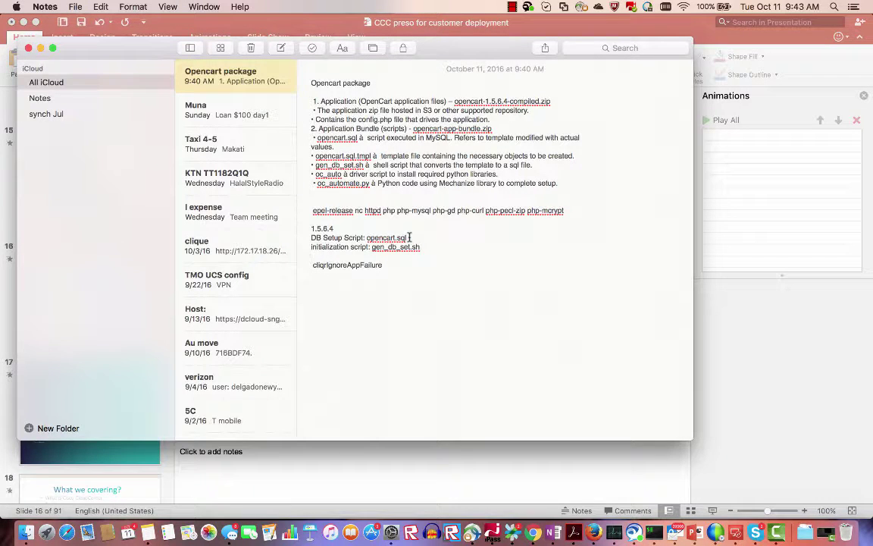
drag(410, 237, 382, 238)
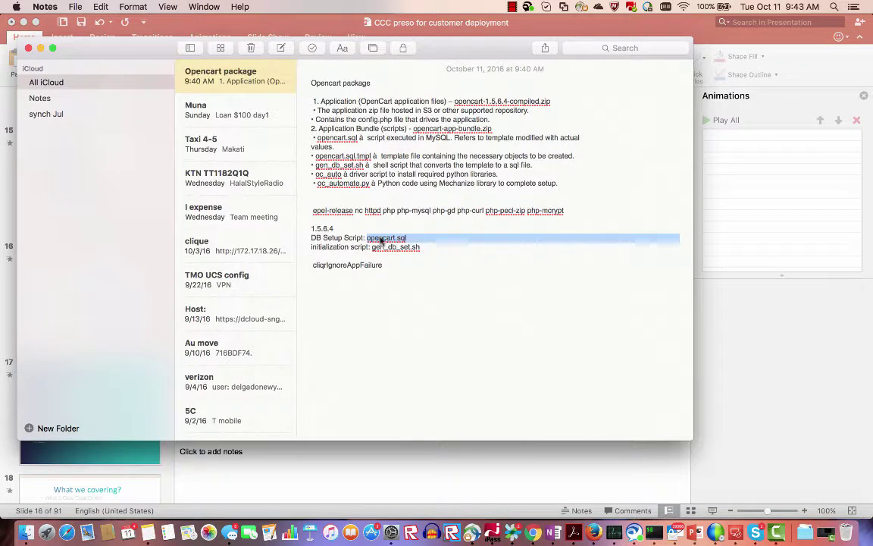
Copy the opencart.sql file name from the note, check the package folder, and return to the CloudCenter profile
right_click(382, 237)
click(400, 282)
click(26, 533)
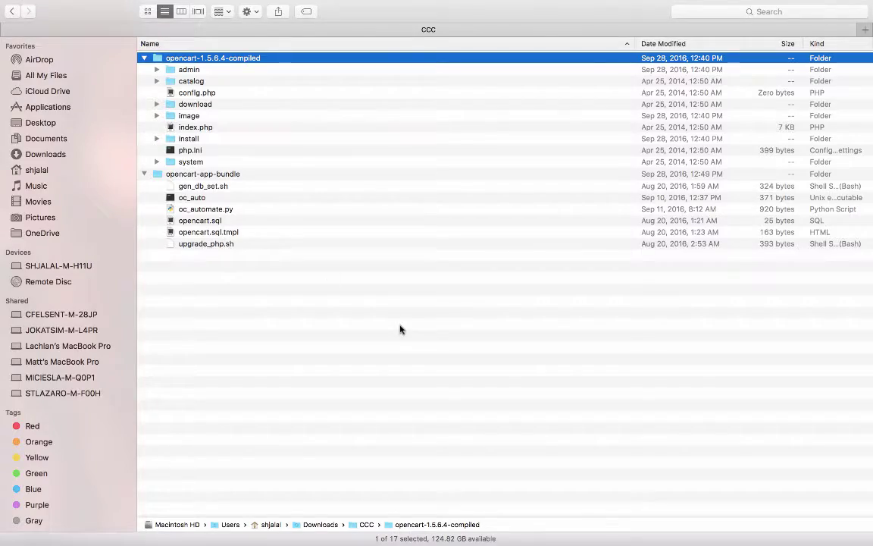
key(ctrl+Right)
key(ctrl+Right)
key(ctrl+Right)
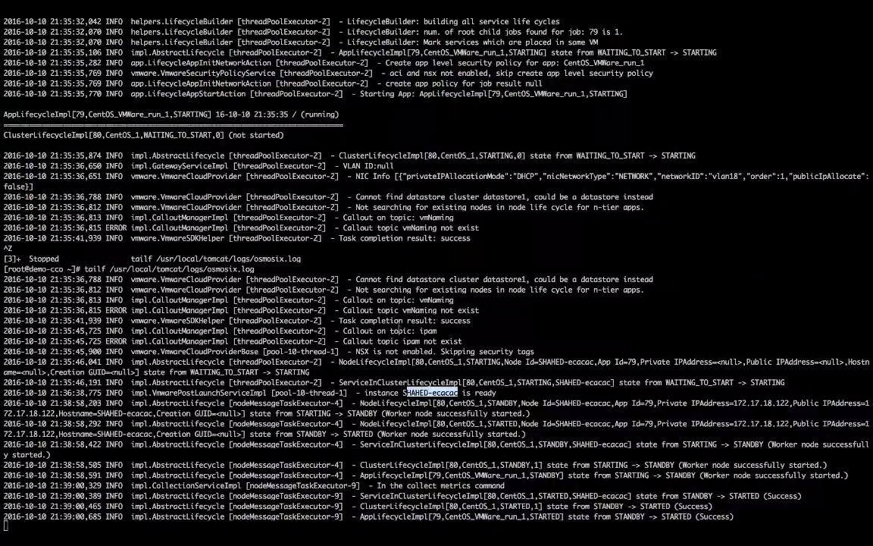
key(ctrl+Left)
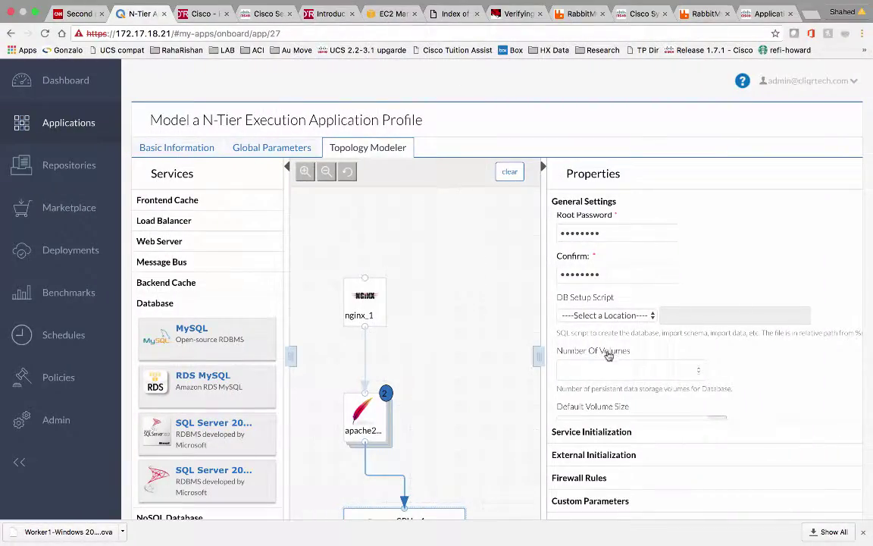
Set mysql_1's DB Setup Script to File in Package with path opencart.sql
click(642, 315)
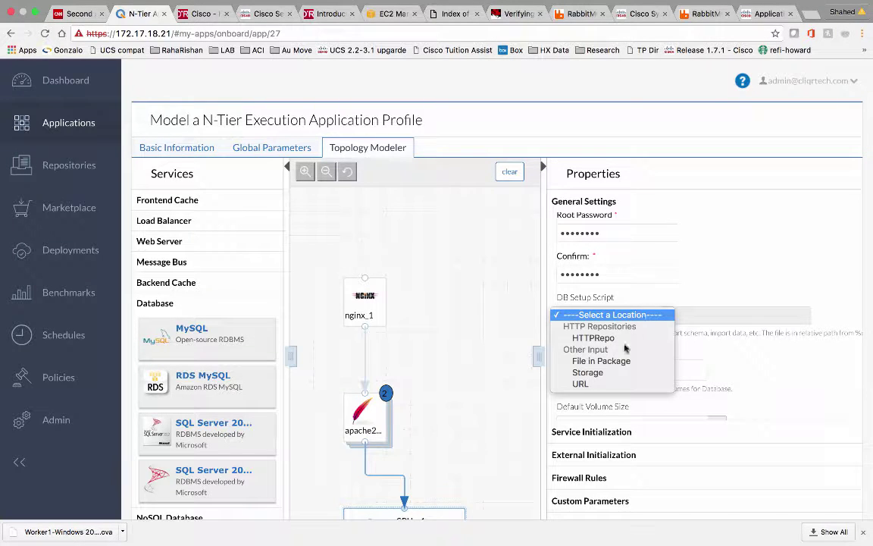
click(667, 289)
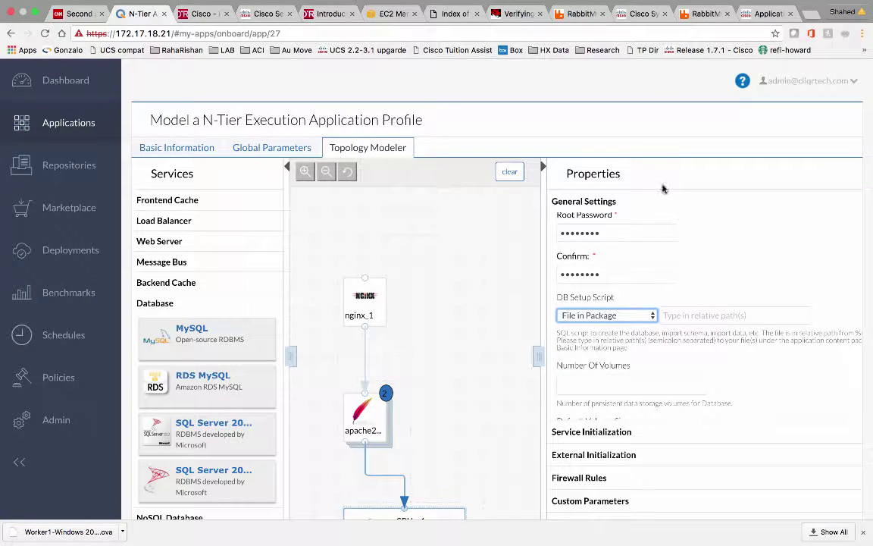
click(685, 315)
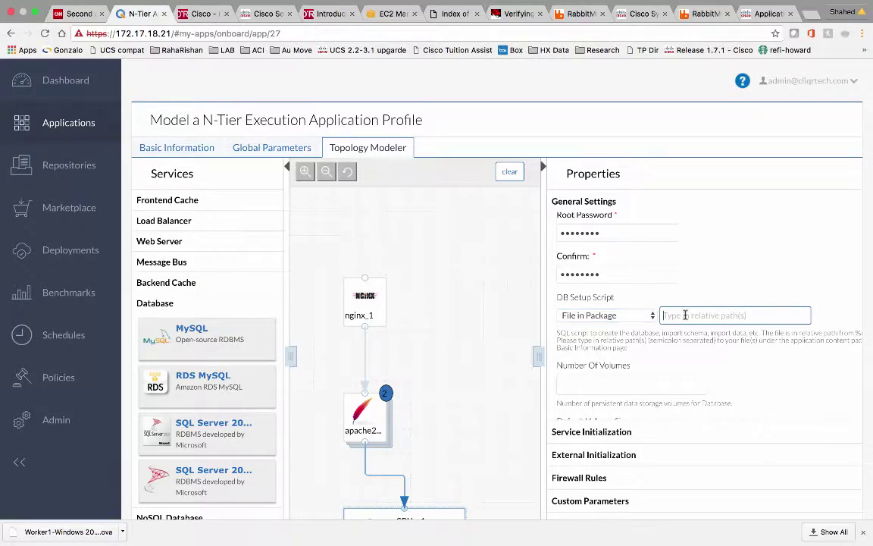
key(super+v)
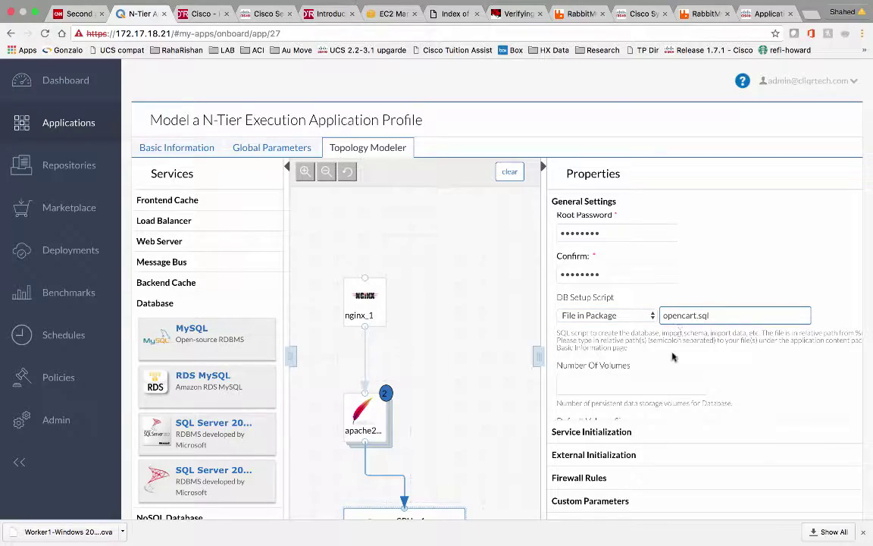
Copy gen_db_set.sh from the Opencart note and return to the CloudCenter profile
key(ctrl+Left)
key(ctrl+Left)
key(ctrl+Left)
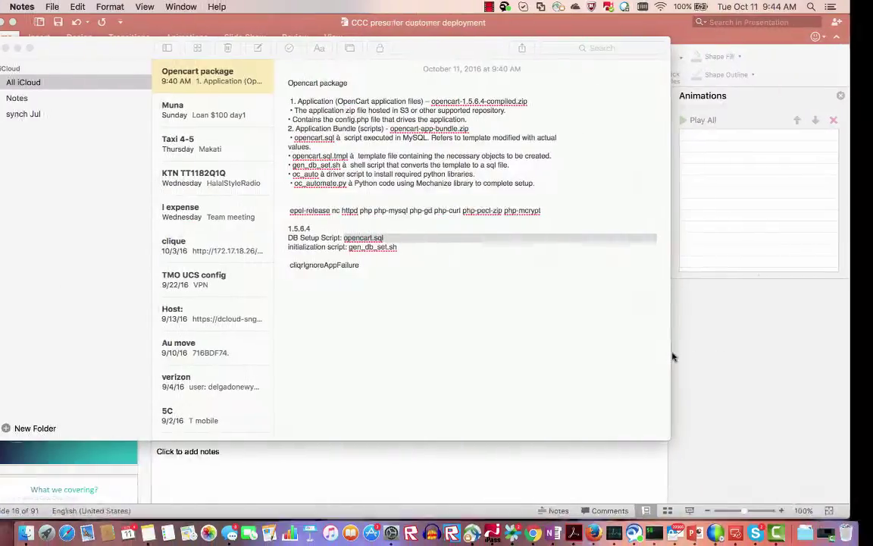
click(424, 247)
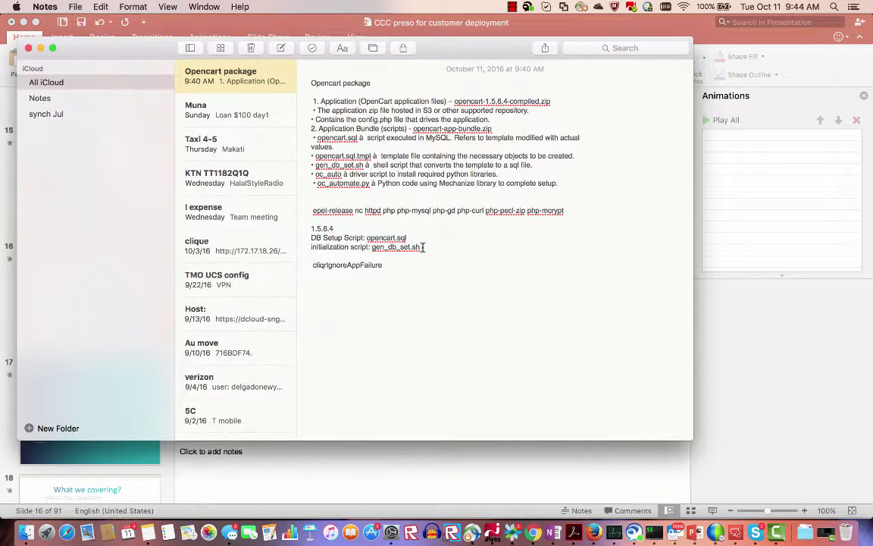
drag(423, 247, 385, 247)
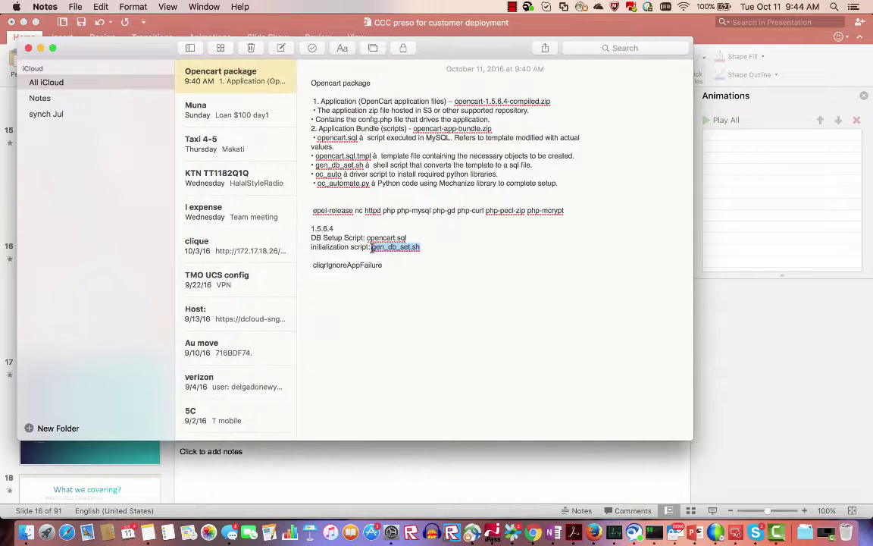
key(super+c)
key(ctrl+Right)
key(ctrl+Right)
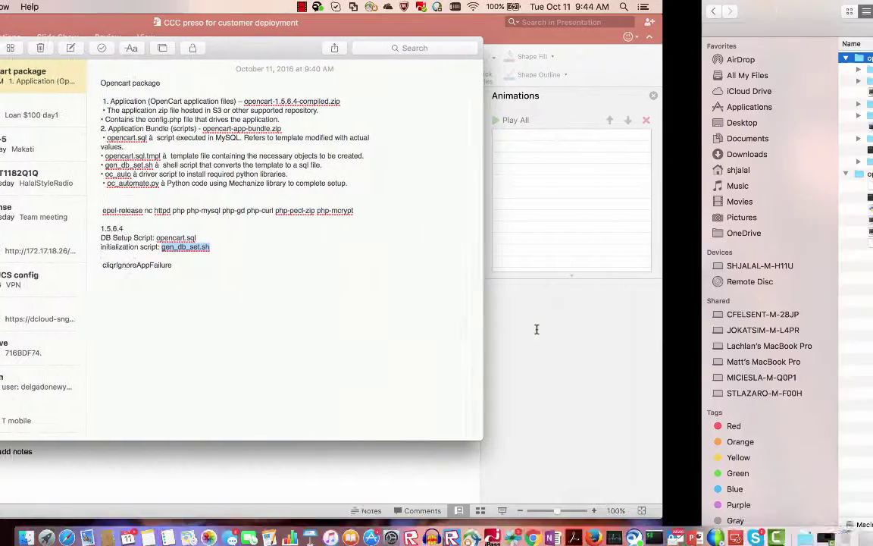
key(ctrl+Right)
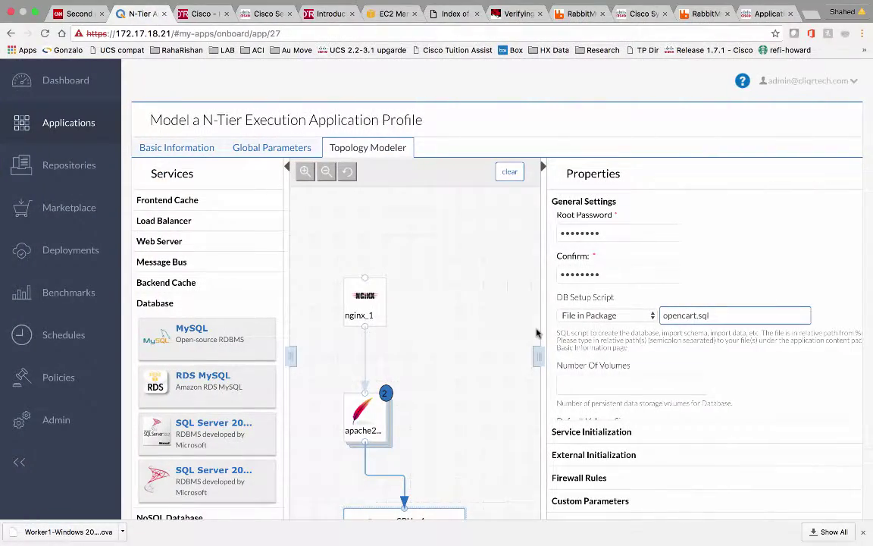
scroll(611, 363, down, 3)
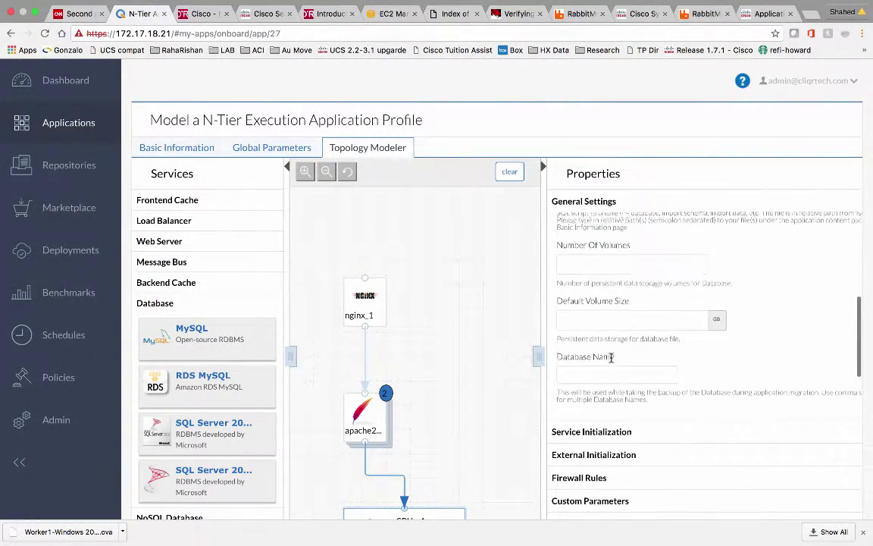
scroll(611, 360, down, 1)
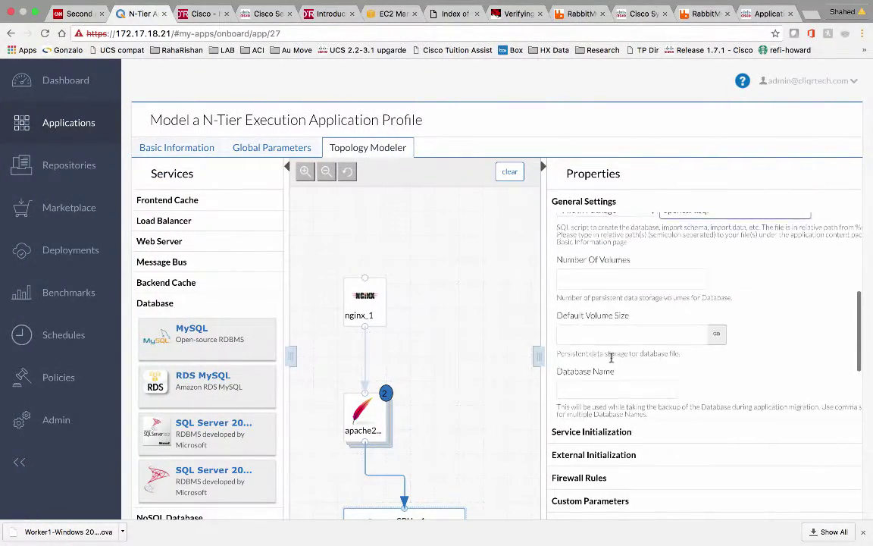
Set mysql_1's Node Initialization script to File in Package with path gen_db_set.sh
click(596, 456)
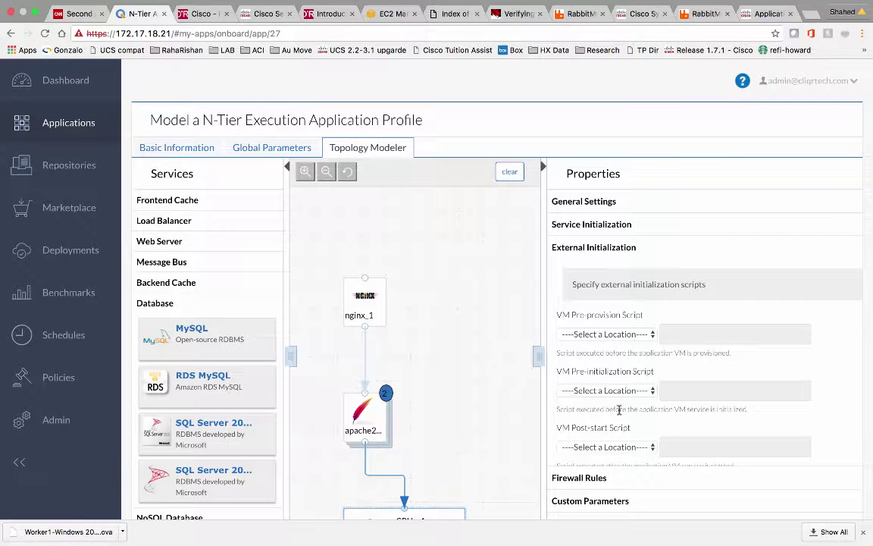
scroll(607, 417, down, 5)
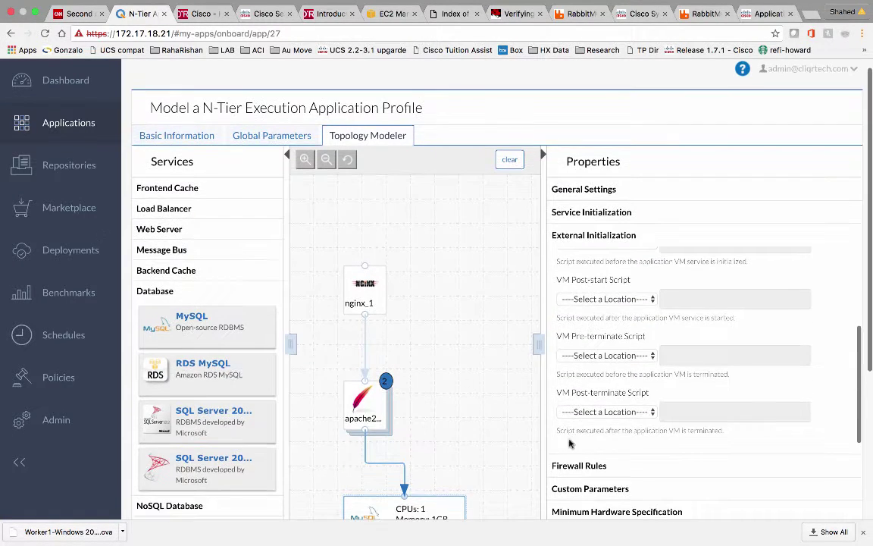
scroll(522, 450, down, 3)
click(580, 447)
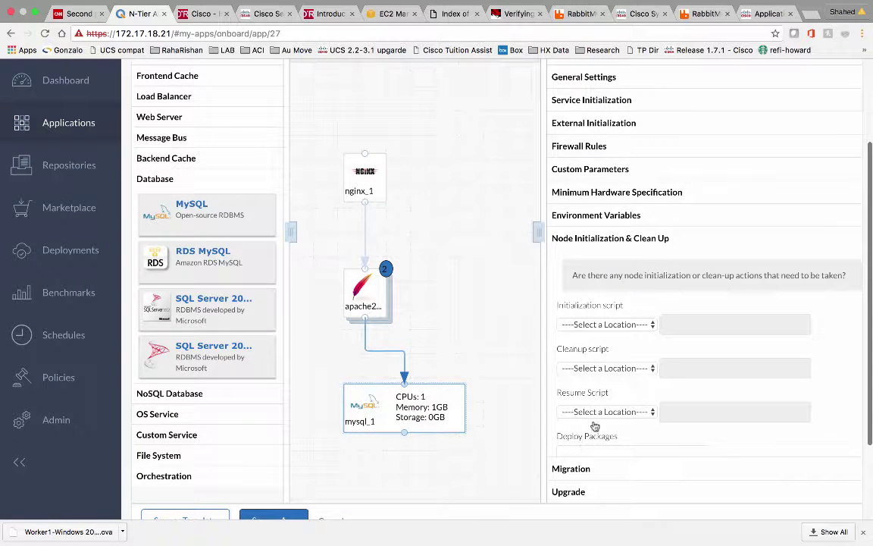
click(606, 323)
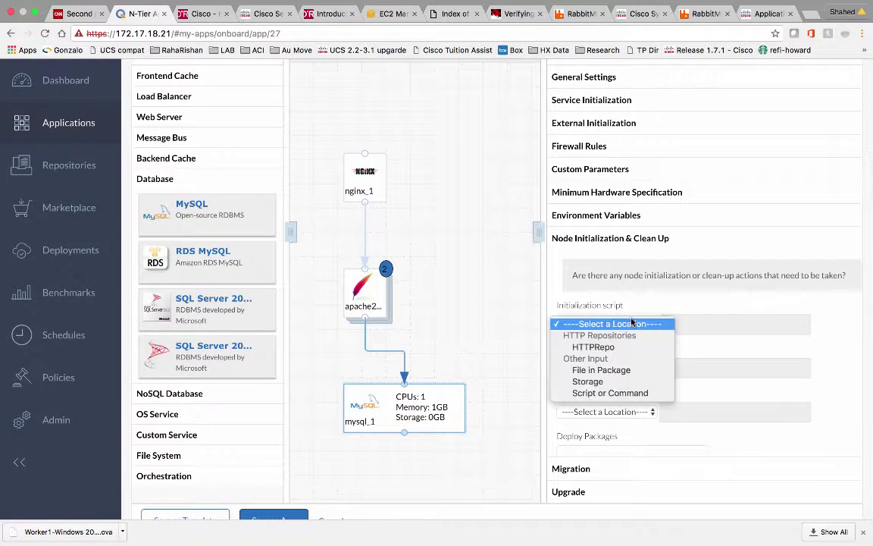
click(601, 370)
click(687, 325)
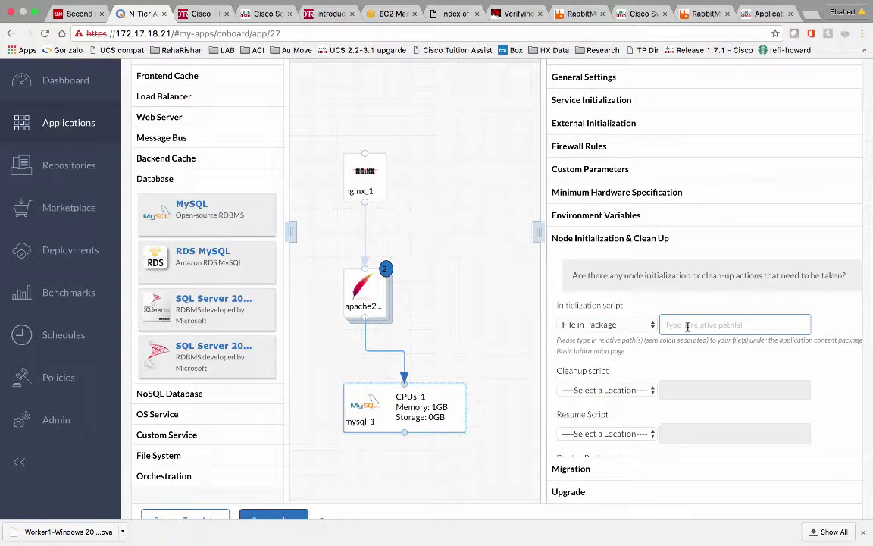
key(super+v)
scroll(559, 342, down, 3)
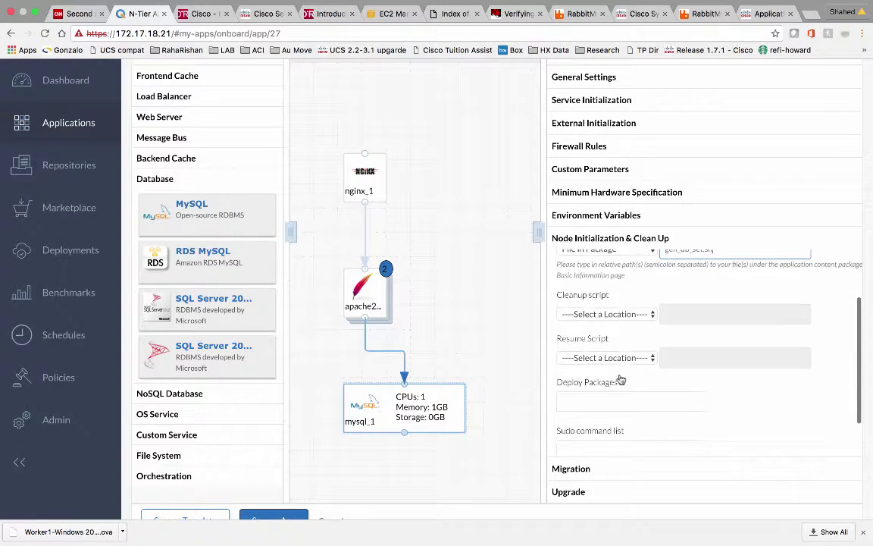
scroll(528, 412, down, 3)
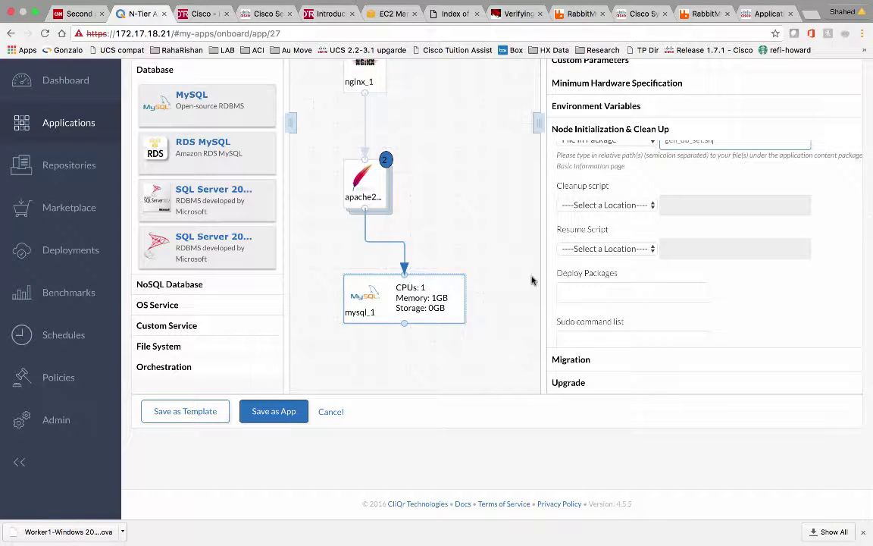
scroll(585, 275, up, 10)
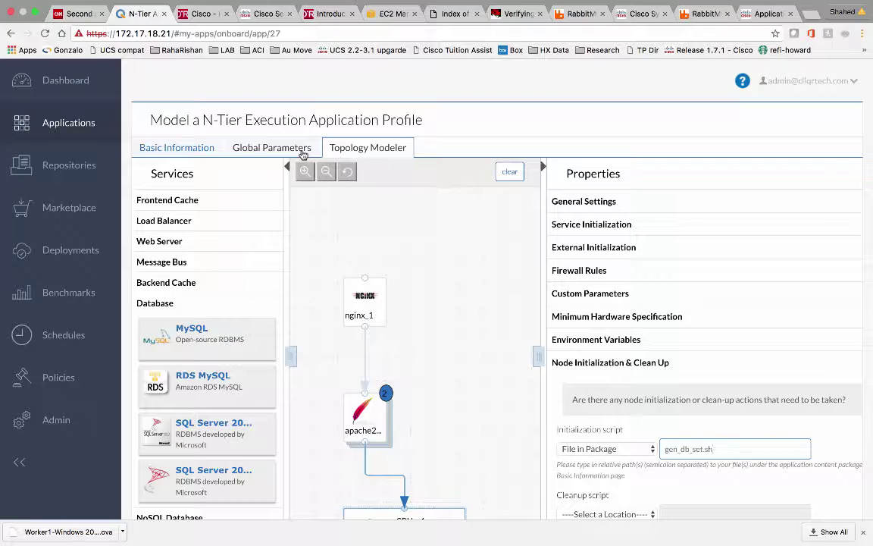
Select the cliqrIgnoreAppFailure text in the Opencart note, then return to the CloudCenter profile
key(ctrl+Left)
key(ctrl+Left)
key(ctrl+Left)
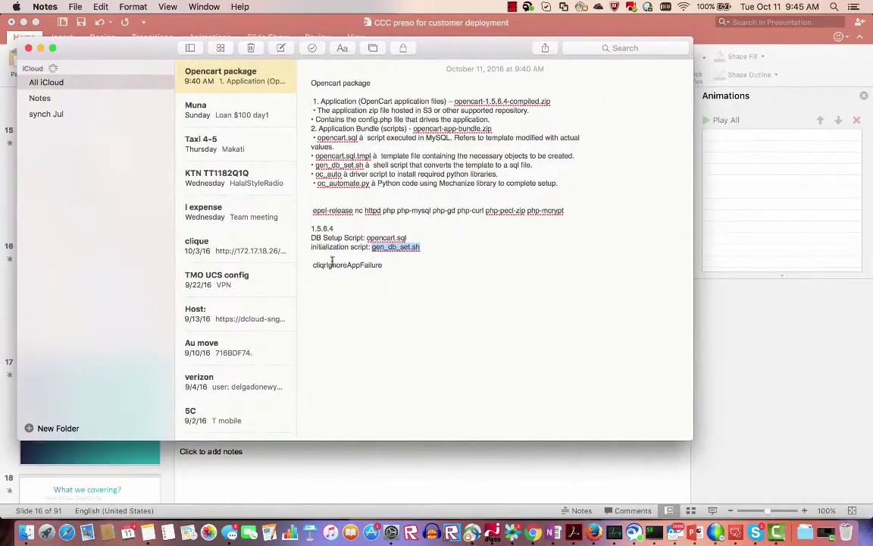
click(379, 265)
drag(379, 265, 313, 267)
key(super+c)
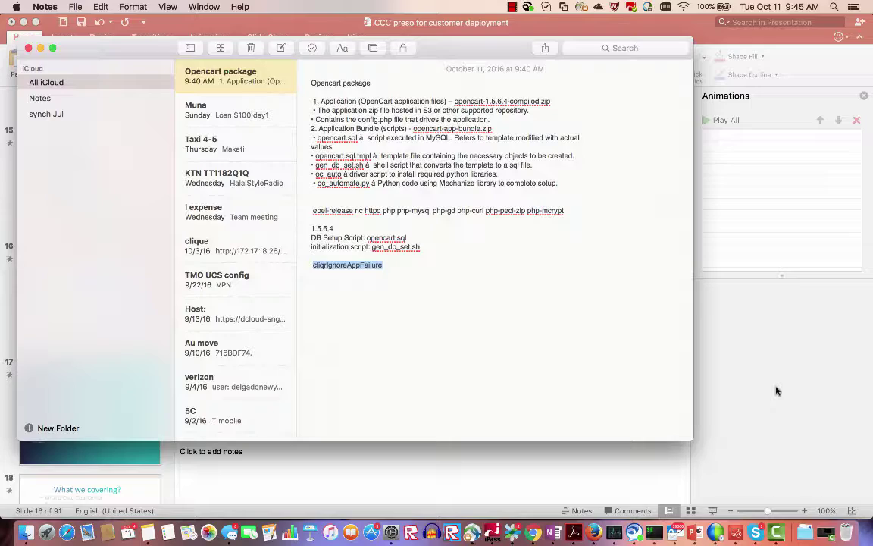
key(ctrl+Right)
key(ctrl+Right)
key(ctrl+Right)
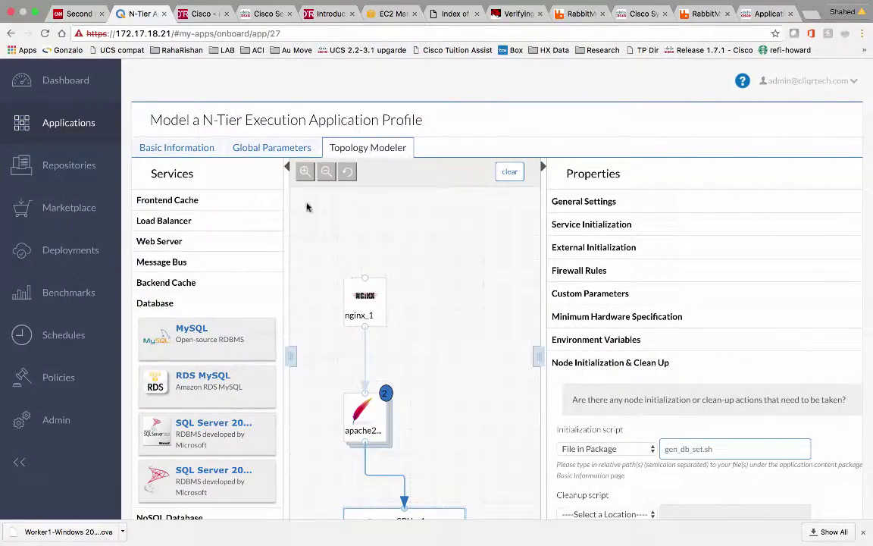
Add global parameter cliqrIgnoreAppFailure with default value True to the Opencart profile
click(271, 147)
scroll(259, 334, down, 10)
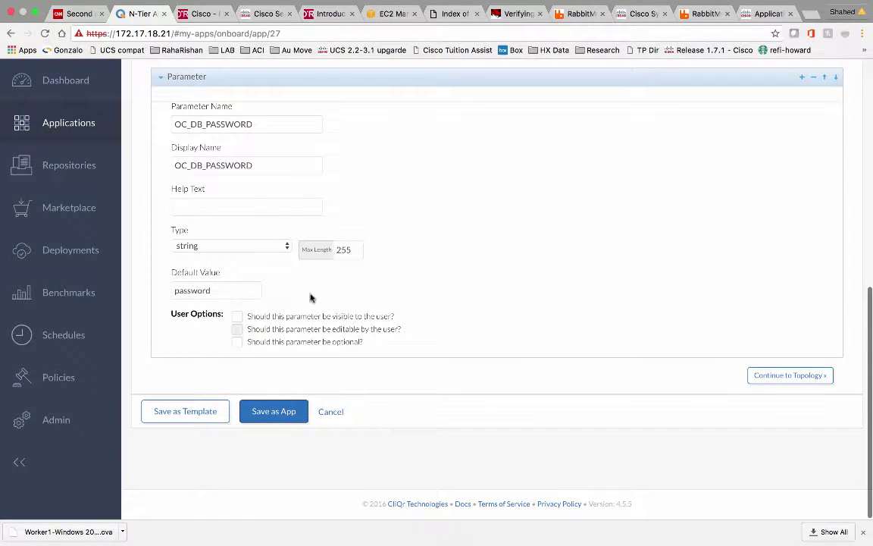
scroll(419, 266, up, 1)
scroll(418, 267, up, 10)
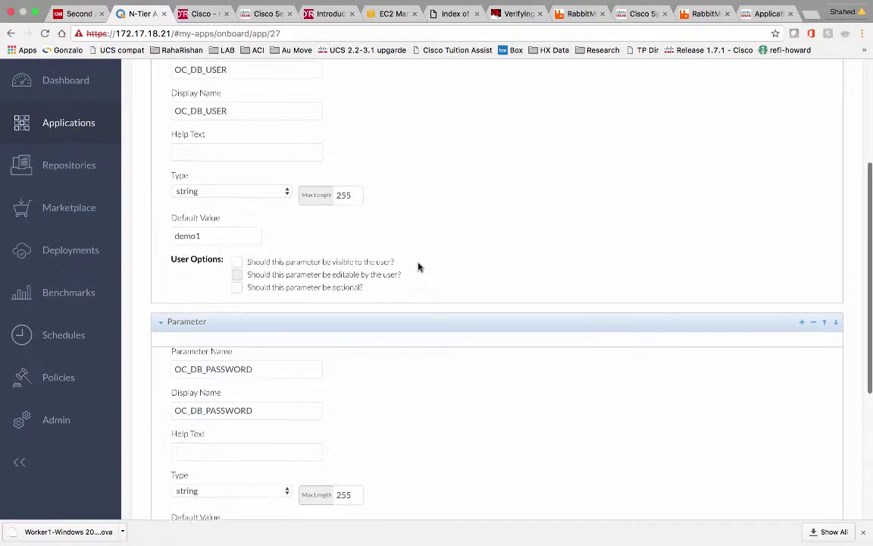
click(288, 202)
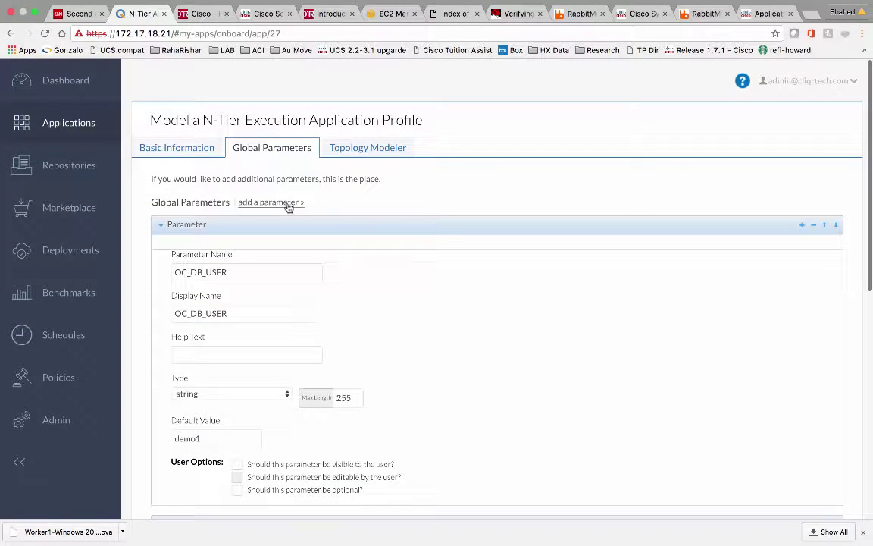
scroll(372, 289, down, 10)
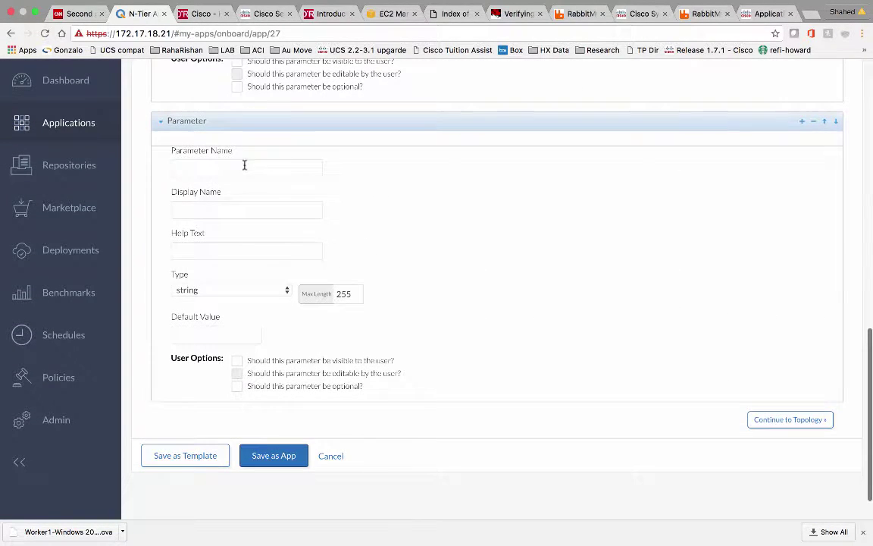
click(226, 166)
key(super+v)
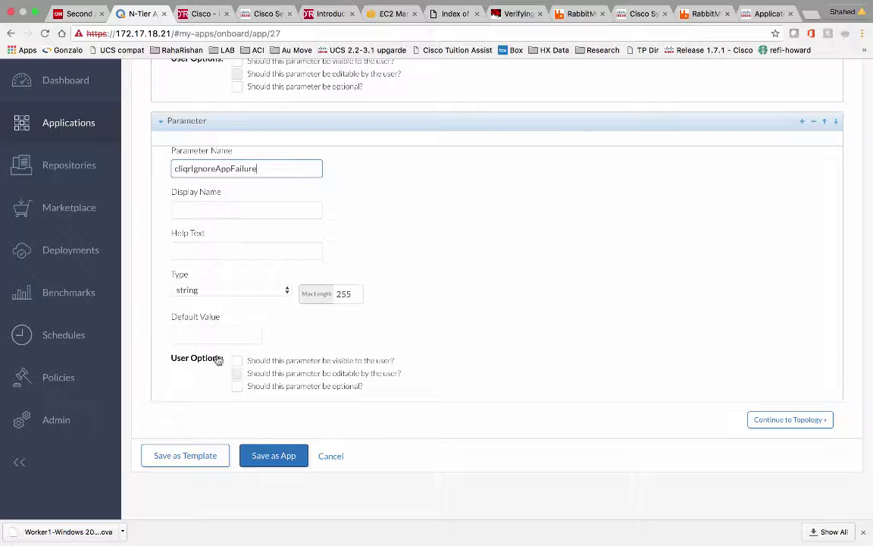
click(214, 334)
text(True)
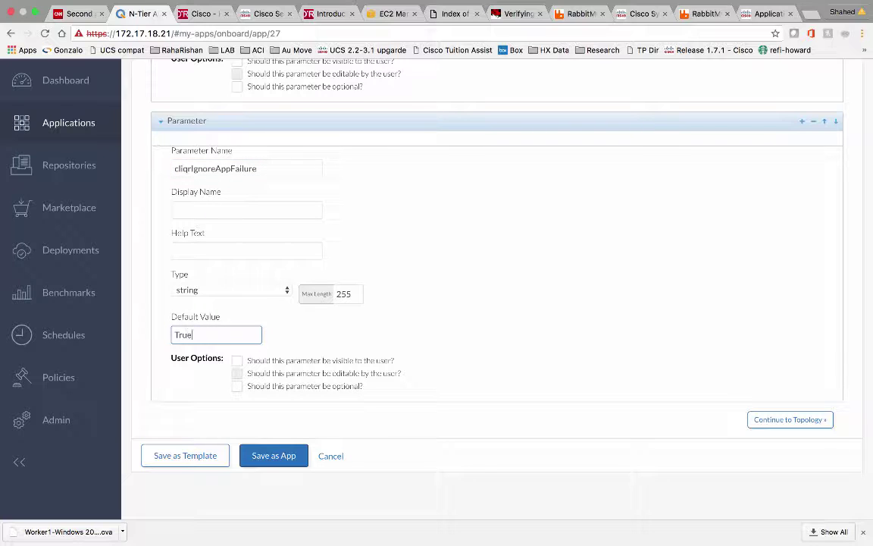
click(437, 337)
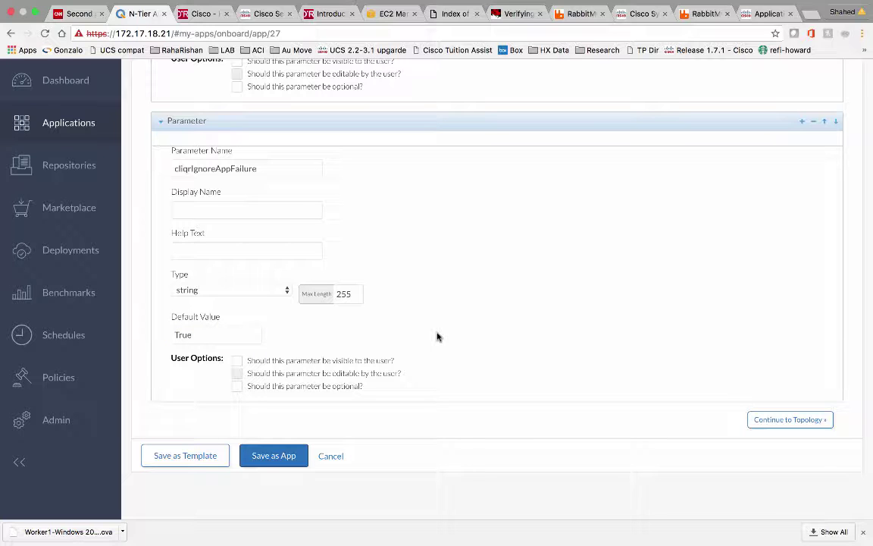
scroll(437, 336, up, 15)
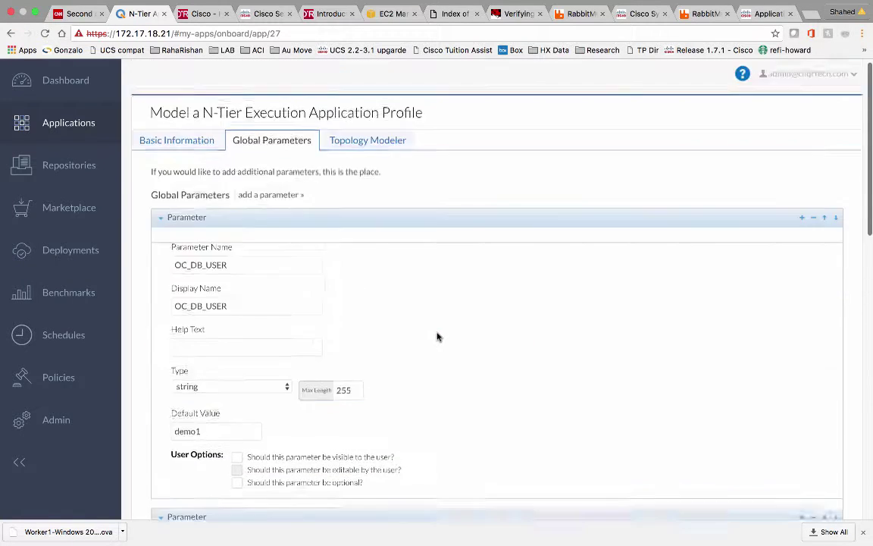
Save the Opencart profile as an app, then open the CentOS_AWS deployment's details
click(351, 146)
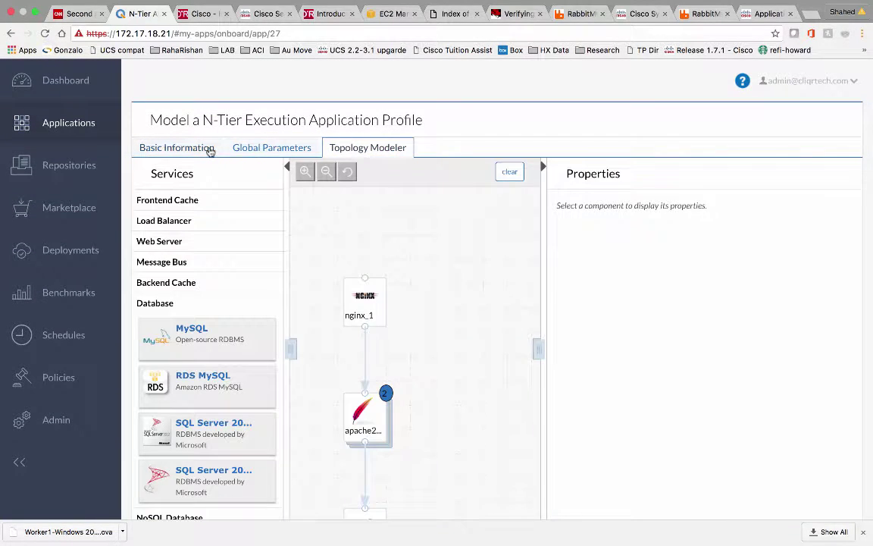
click(208, 147)
scroll(255, 226, down, 3)
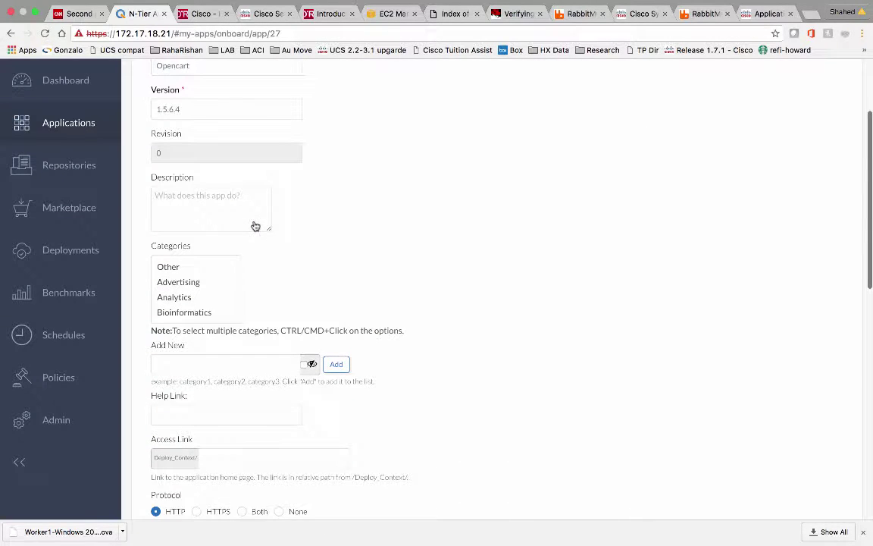
scroll(191, 440, down, 1)
scroll(191, 440, down, 10)
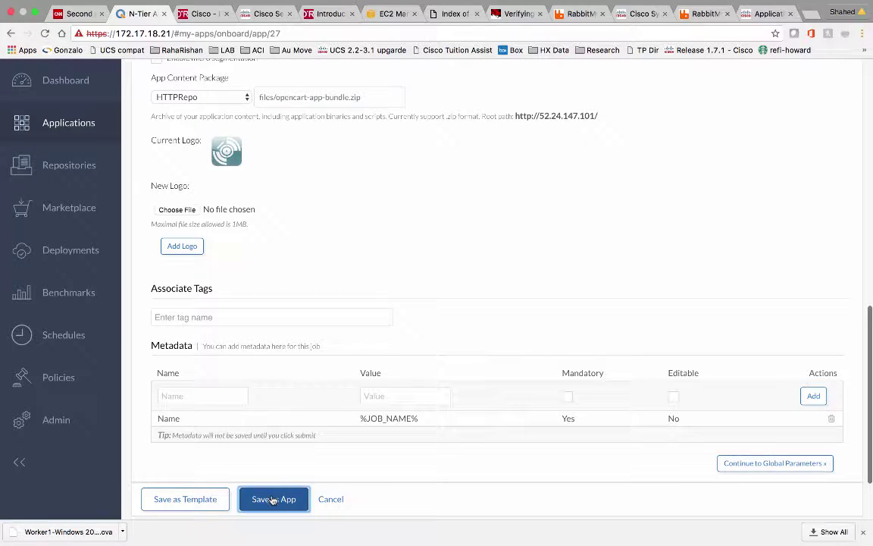
click(271, 496)
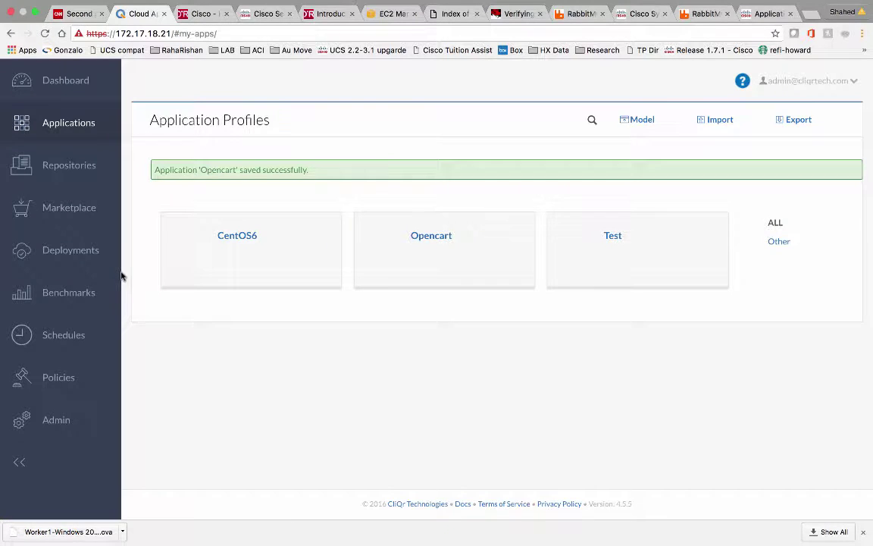
click(53, 260)
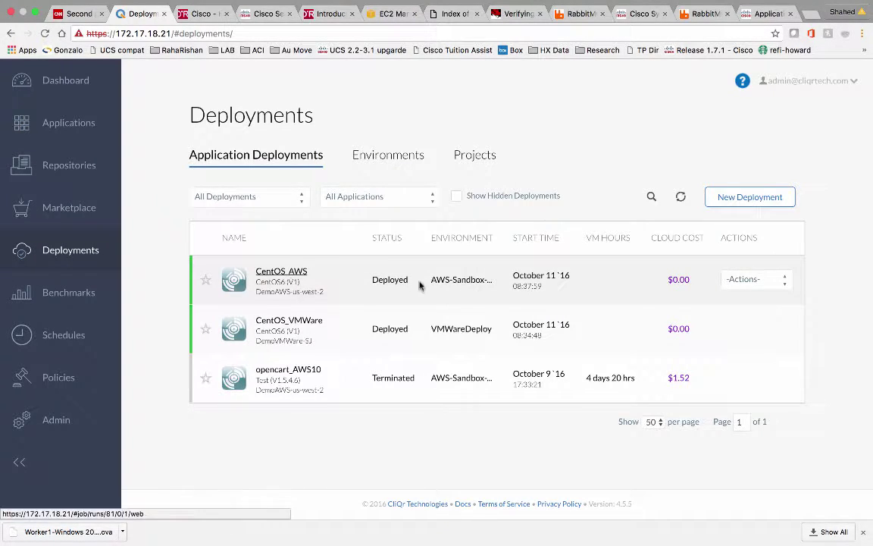
click(293, 272)
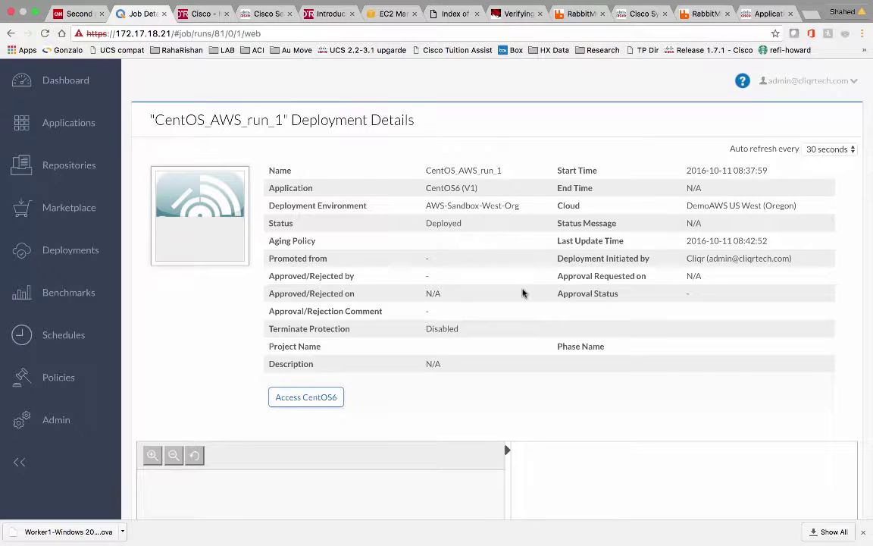
Compare with AWS EC2, then expand instance i-0949c771de67665d8 to review its host, IPs and tasks
click(394, 15)
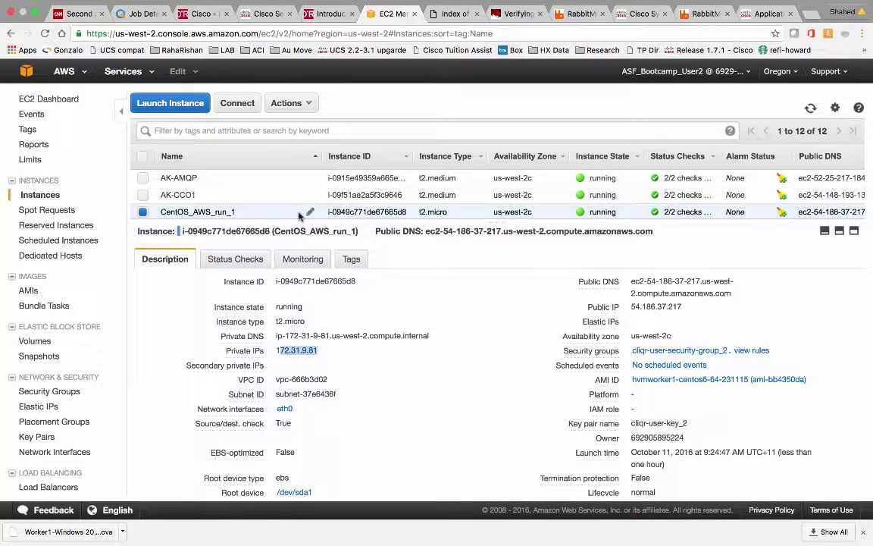
click(141, 15)
scroll(589, 337, down, 3)
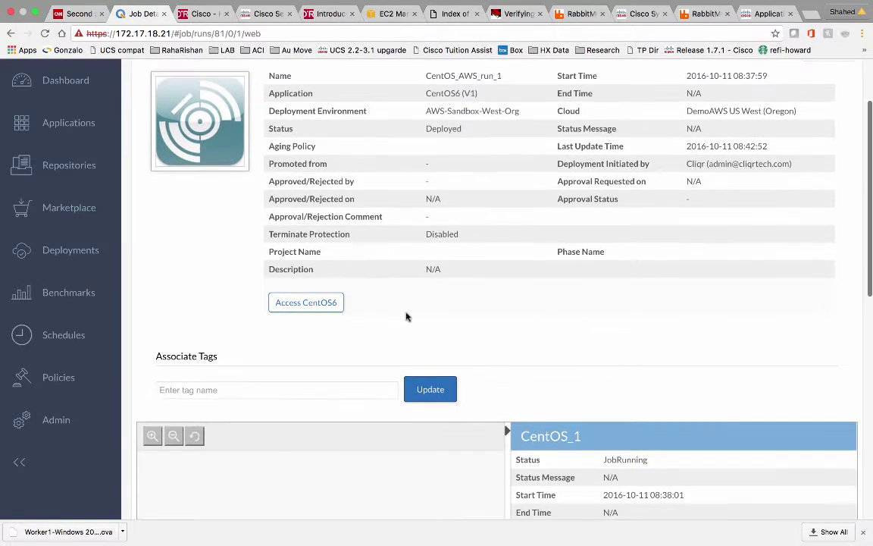
scroll(499, 301, down, 5)
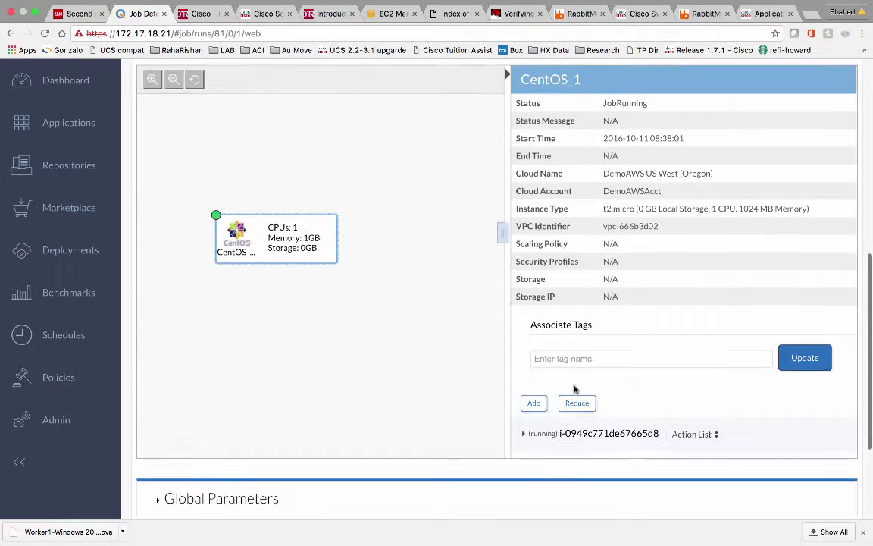
scroll(606, 348, down, 3)
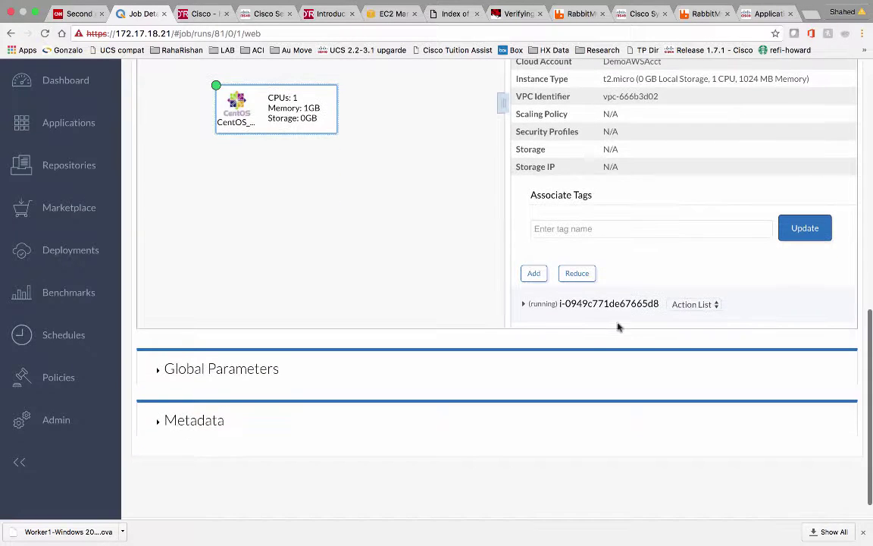
click(524, 303)
scroll(672, 278, down, 3)
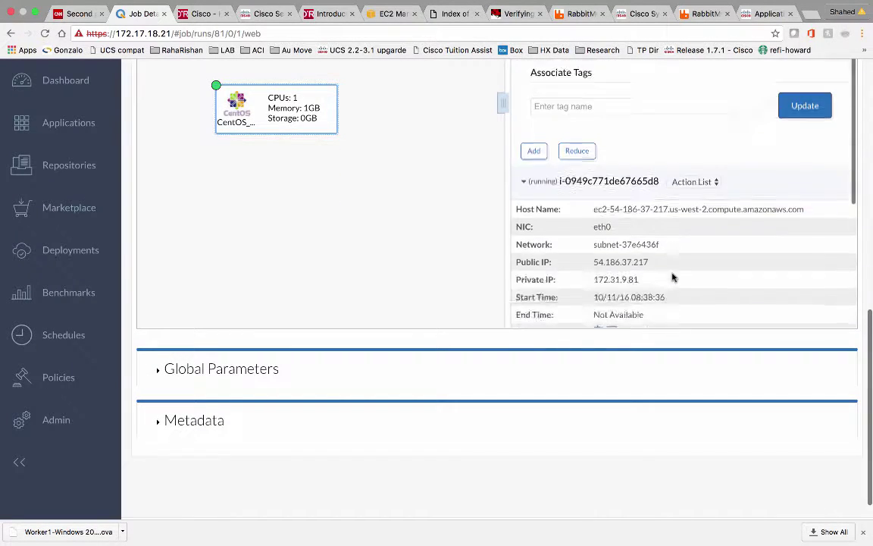
scroll(672, 278, down, 3)
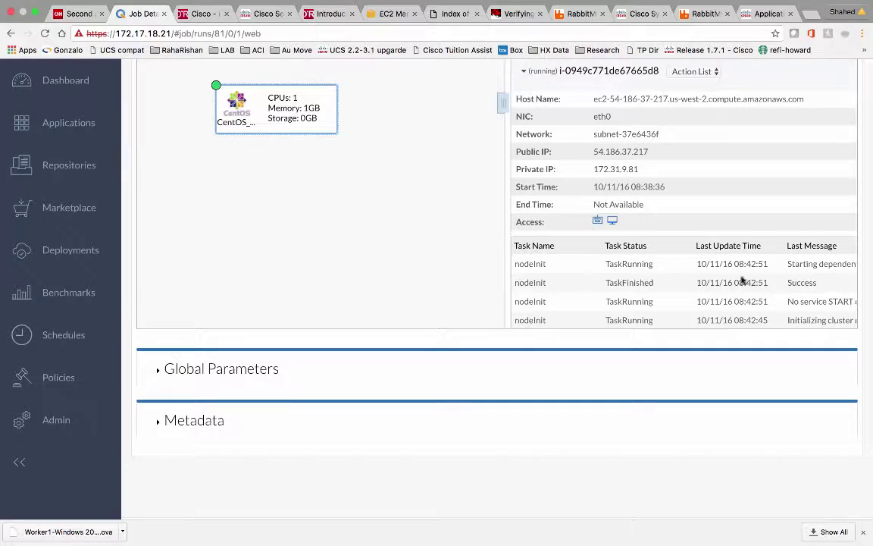
scroll(733, 267, down, 5)
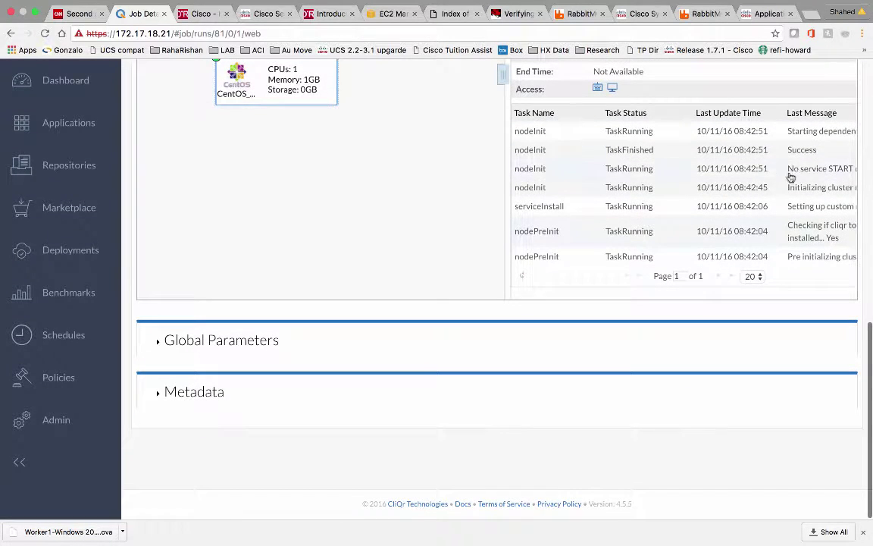
scroll(644, 188, up, 6)
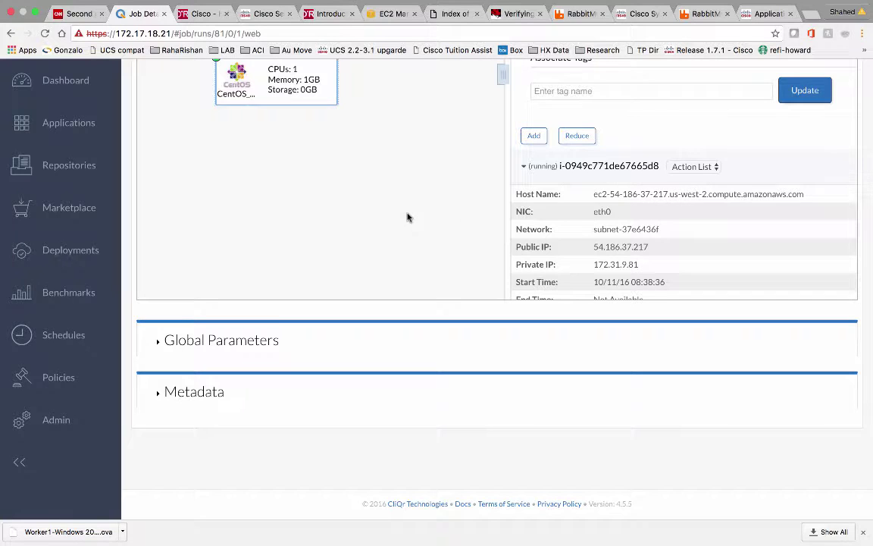
scroll(407, 218, up, 10)
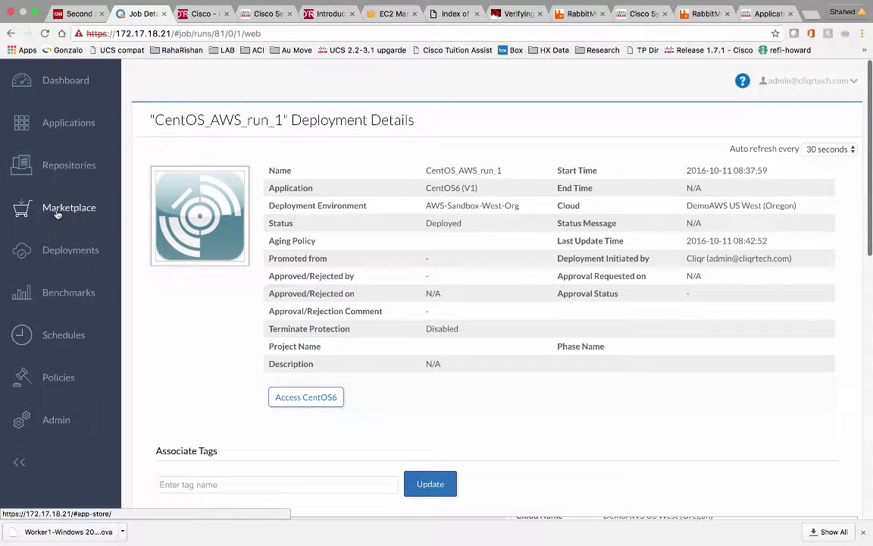
Return to the Application Profiles page listing CentOS6, Opencart and Test
click(75, 127)
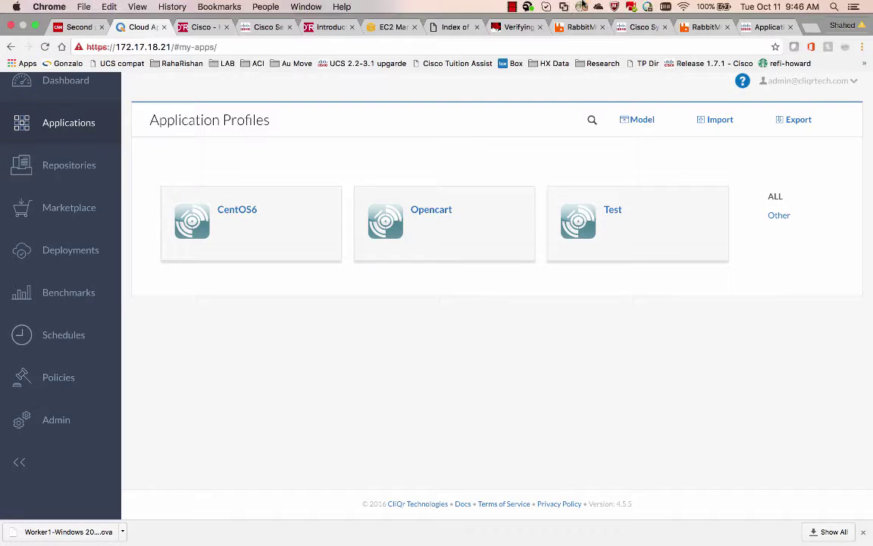
click(512, 8)
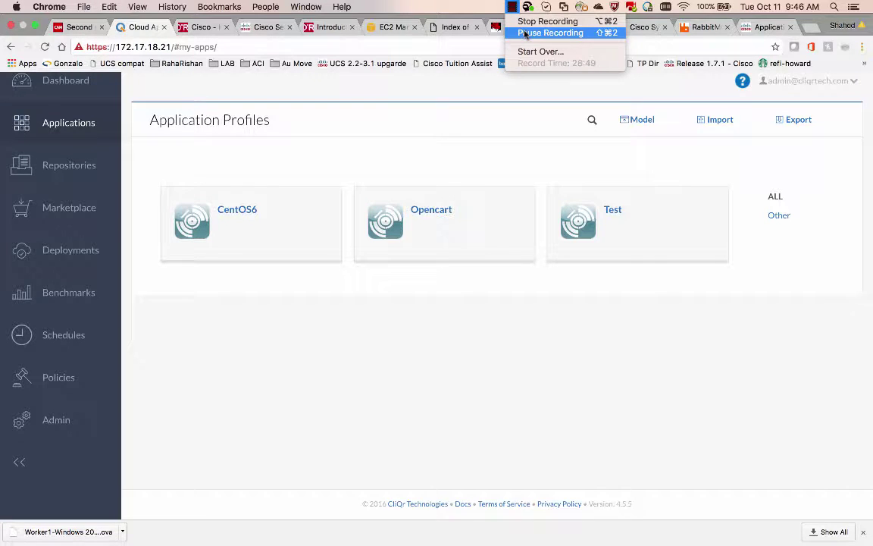
click(526, 33)
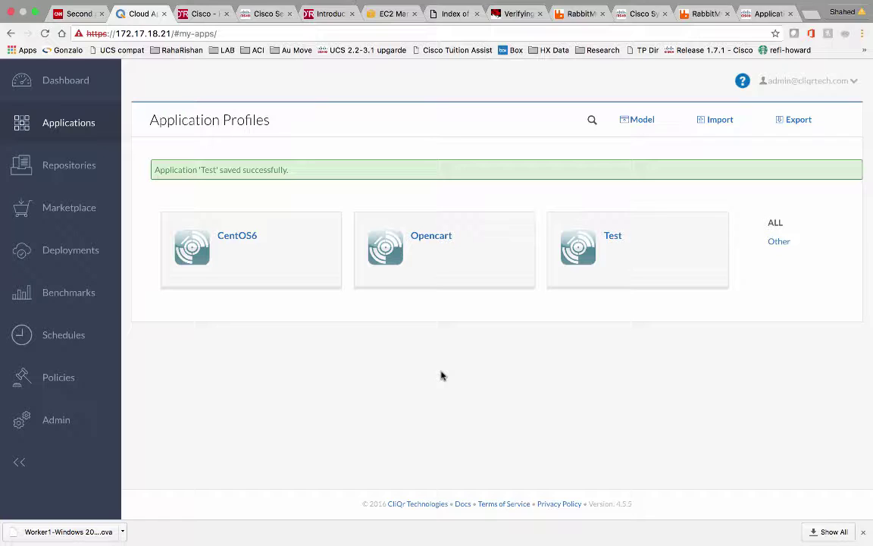
mouse_move(454, 279)
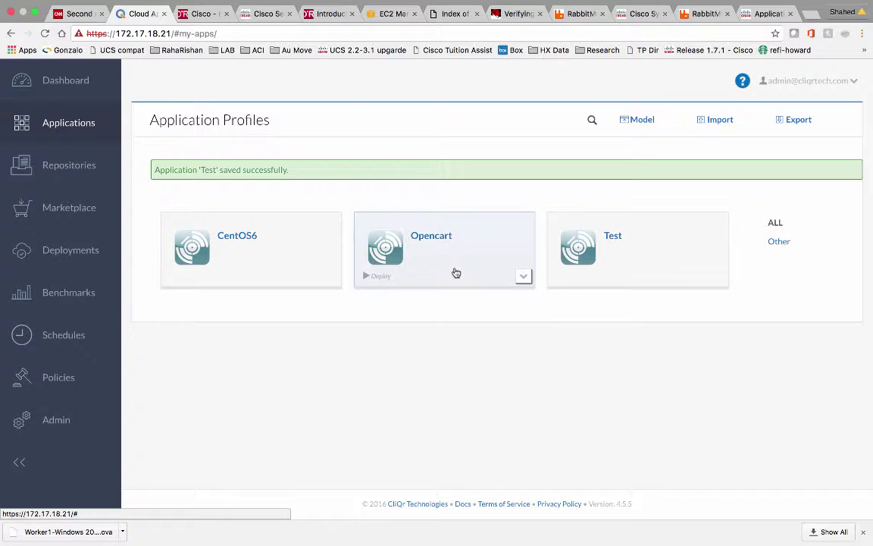
Start deploying Opencart as Opencart_VMWare on the VMWareDeploy environment
click(456, 273)
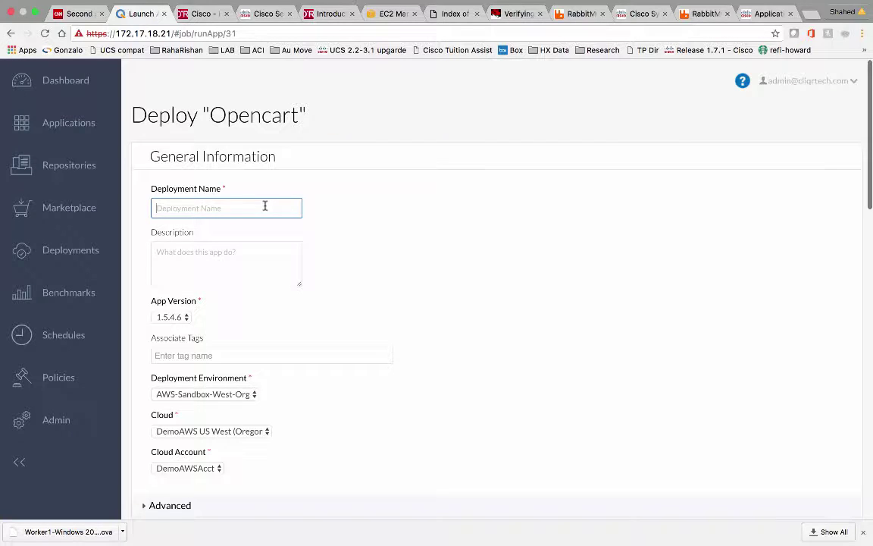
text(Opencart_VMWare)
click(411, 273)
scroll(333, 310, down, 1)
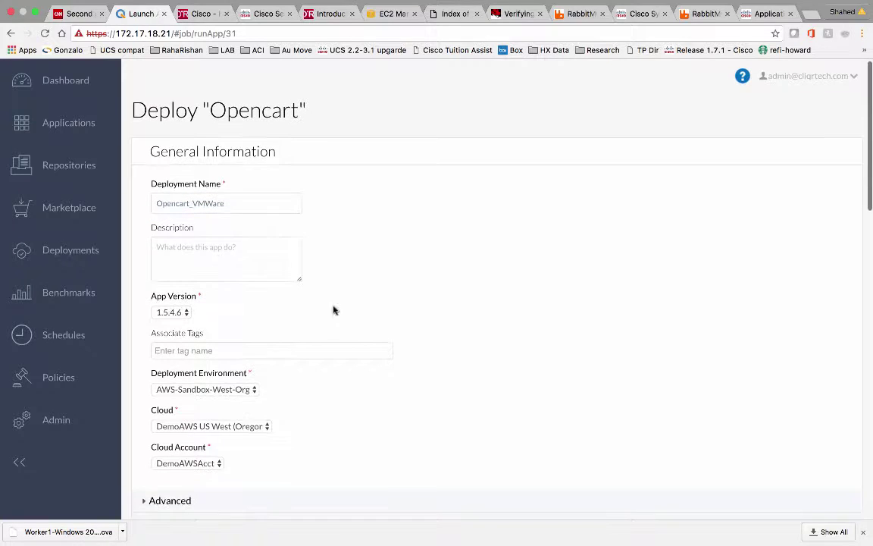
click(253, 389)
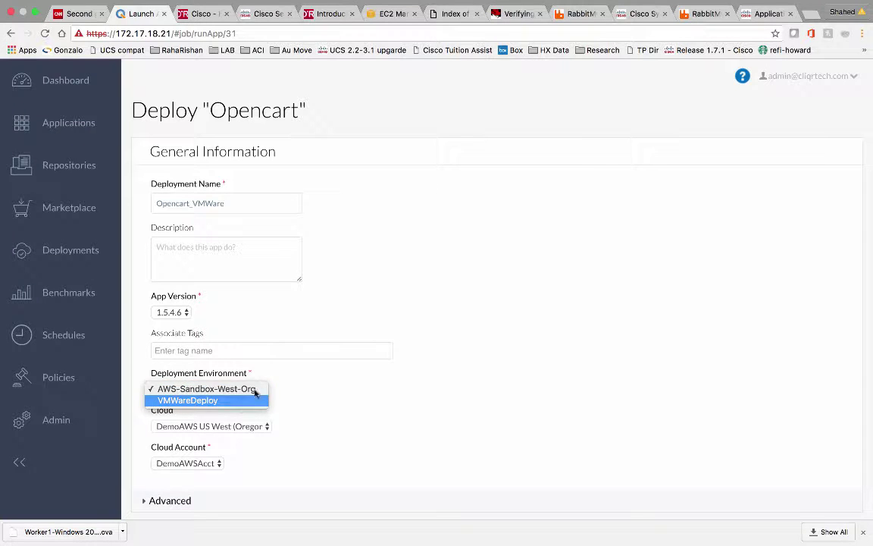
click(242, 399)
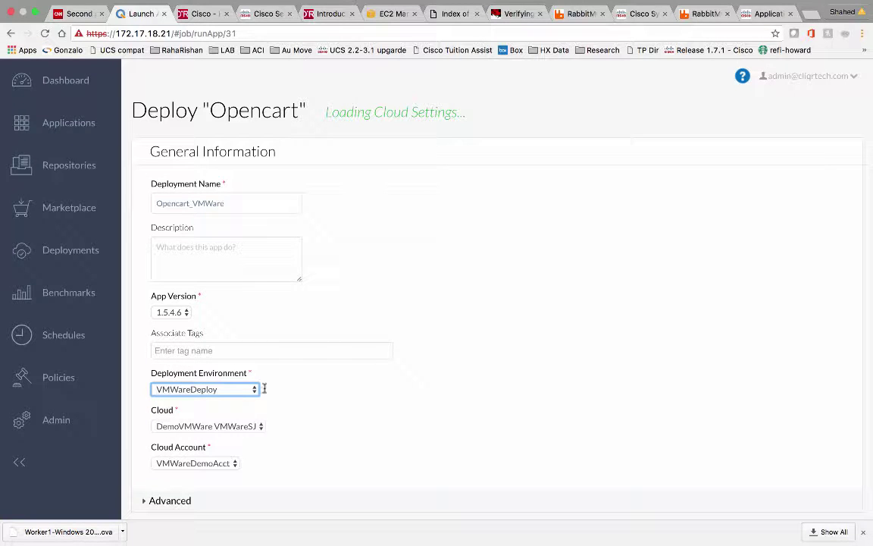
Review the tier settings and submit the Opencart_VMWare deployment
scroll(293, 403, down, 5)
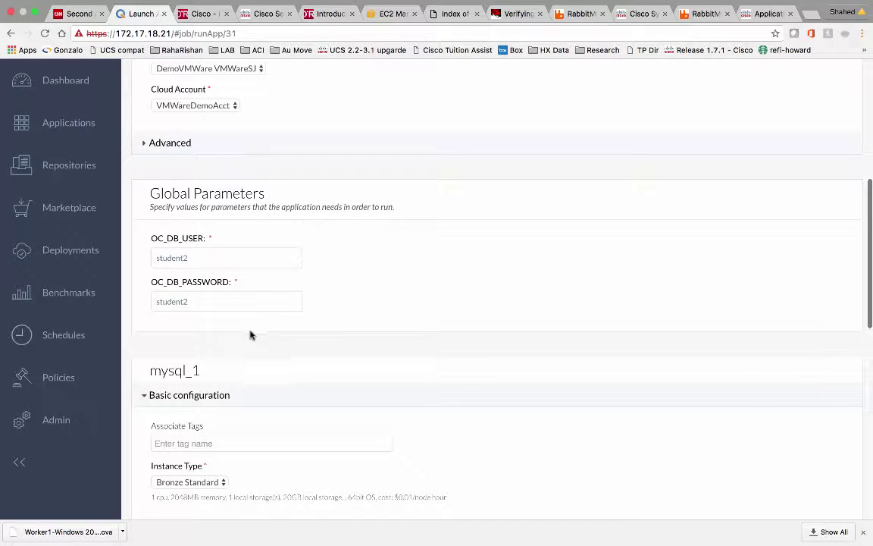
scroll(246, 337, down, 3)
scroll(246, 338, down, 1)
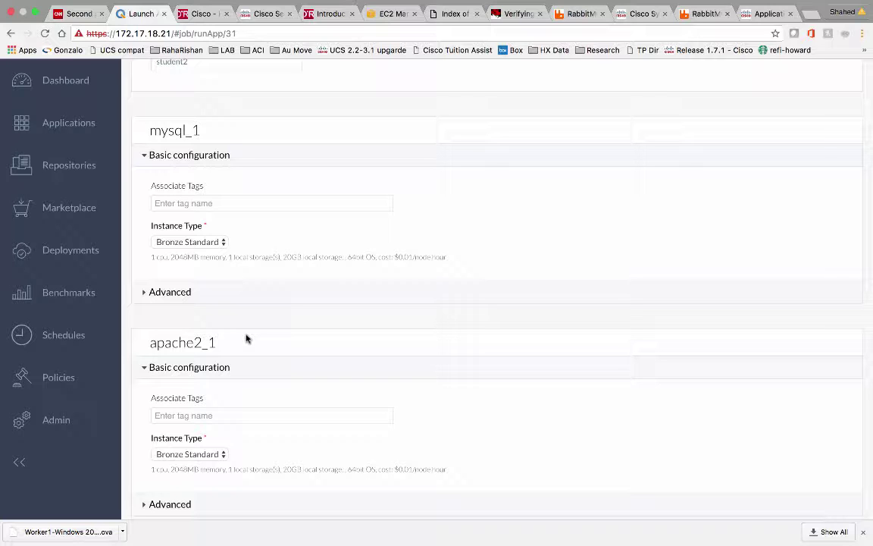
scroll(246, 337, down, 5)
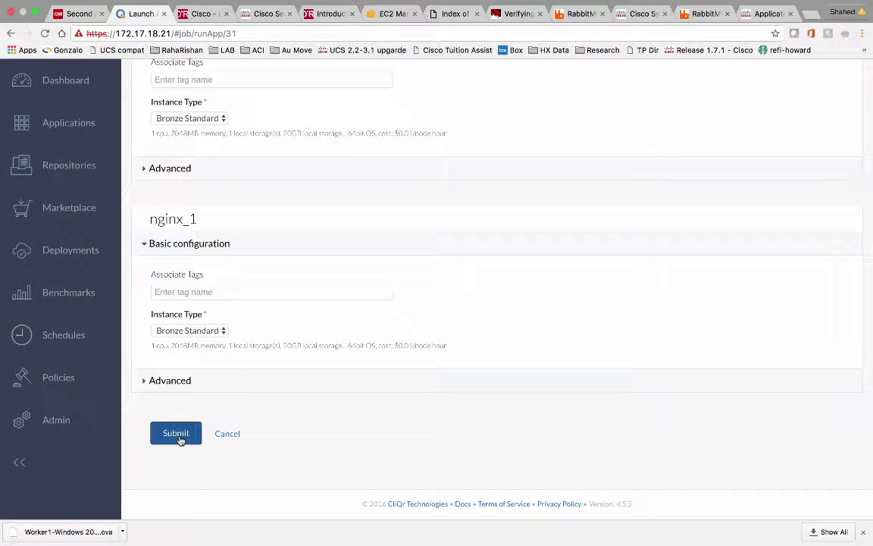
click(177, 435)
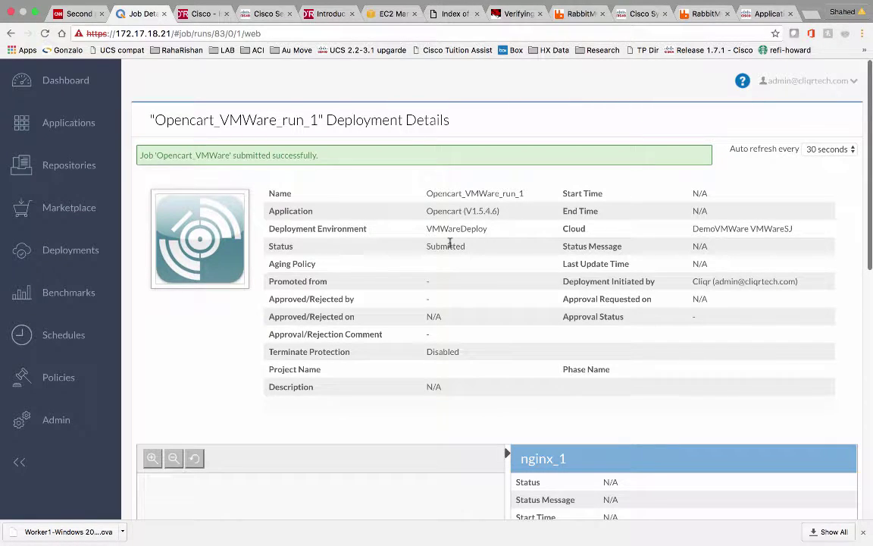
Review the terminal deployment log and slides, then show the Deployments list with Opencart_VMWare In Progress
key(ctrl+Left)
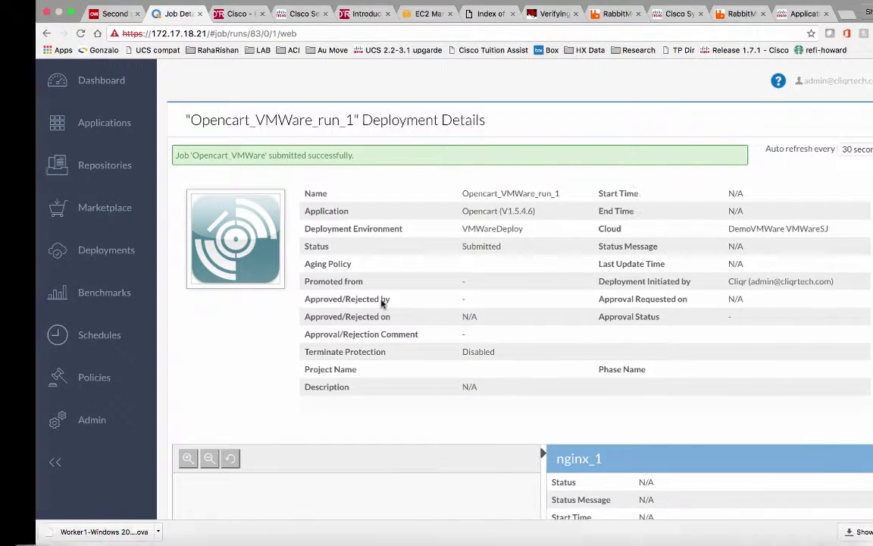
click(656, 534)
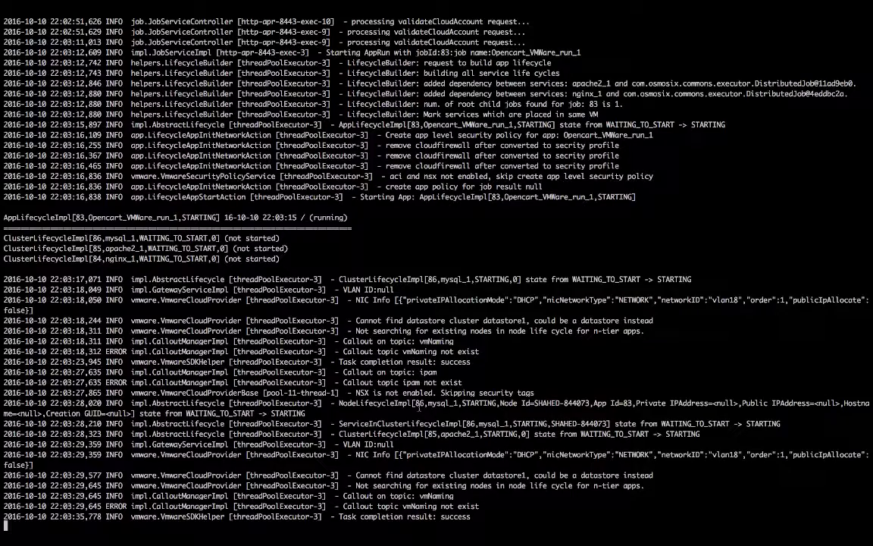
key(ctrl+Left)
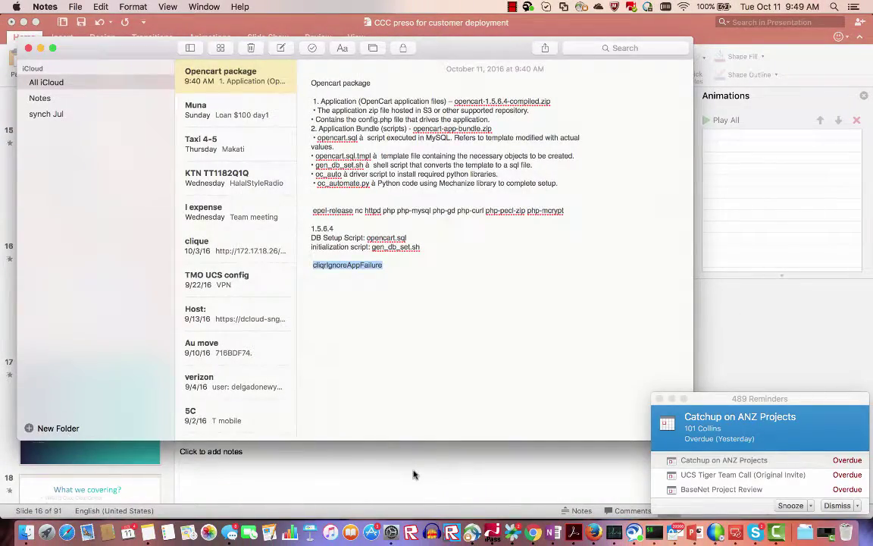
click(419, 498)
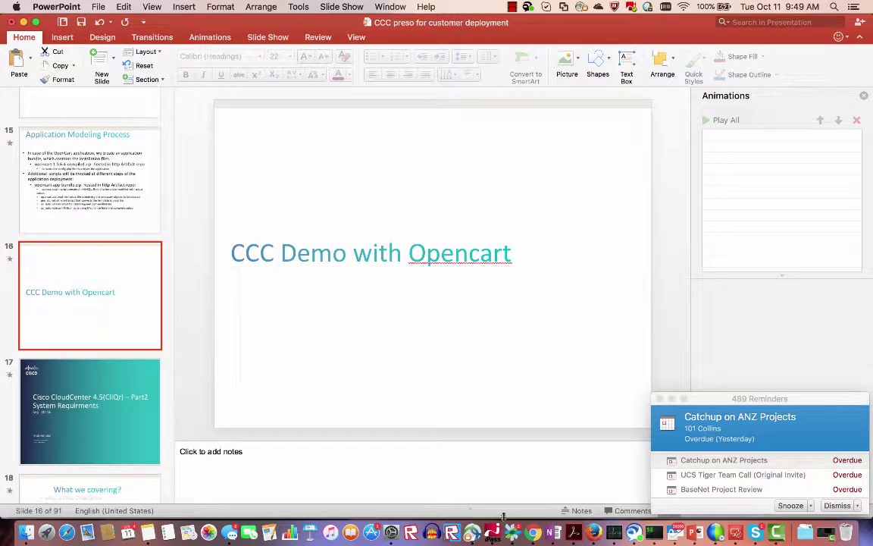
click(533, 533)
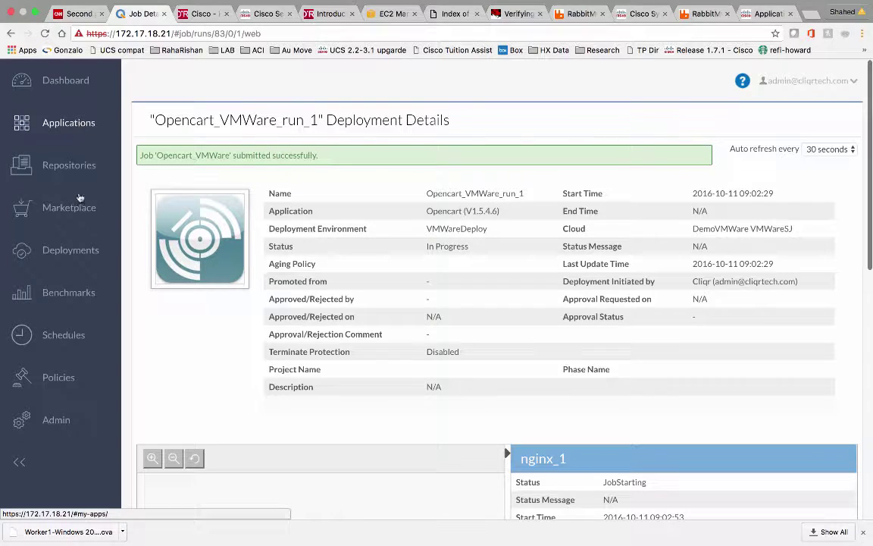
click(75, 251)
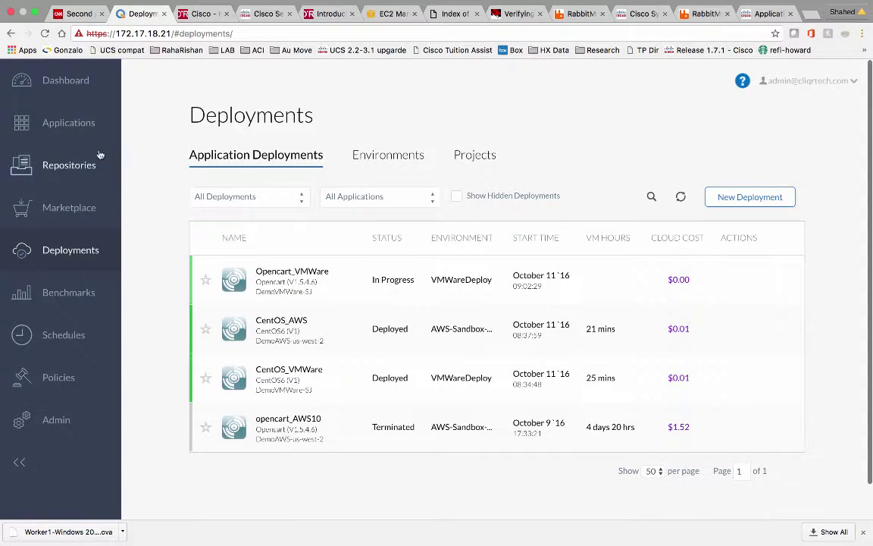
Start a new Opencart deployment named Opencart_AWS and submit it
click(82, 123)
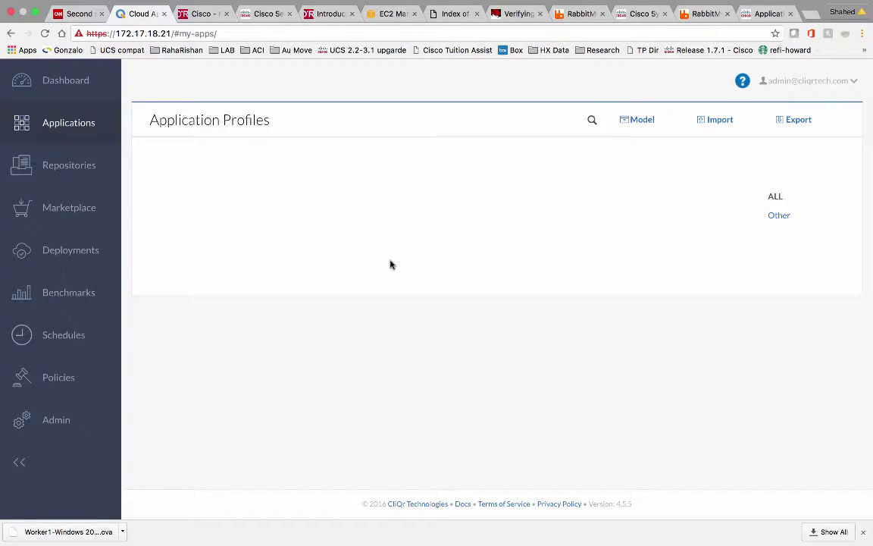
click(424, 248)
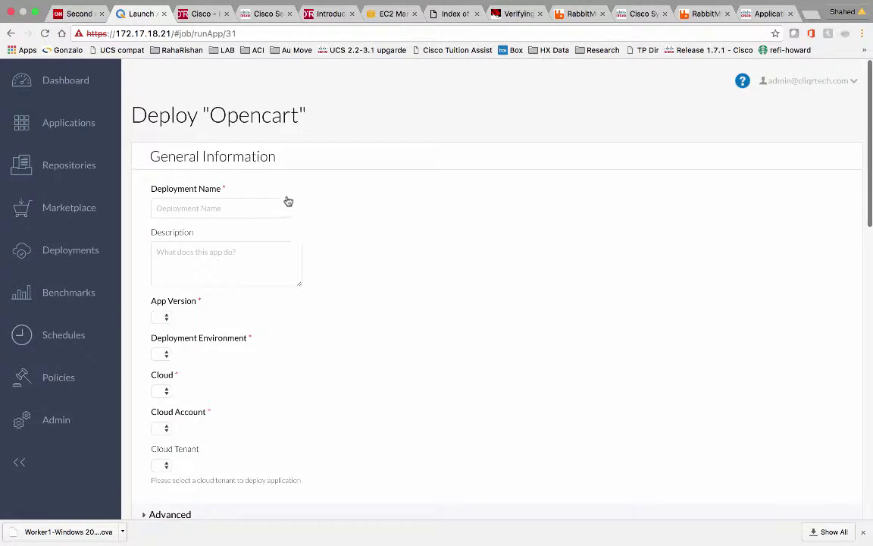
click(256, 208)
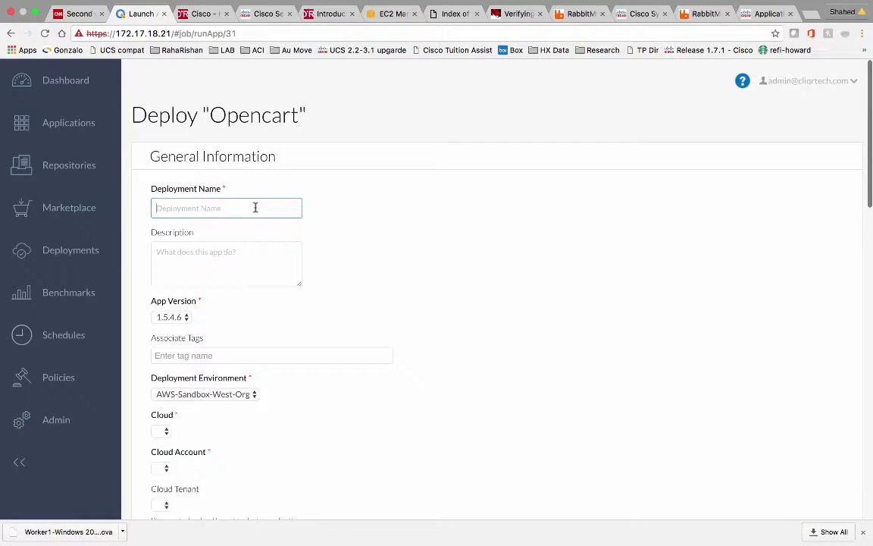
text(Opencart_AWS)
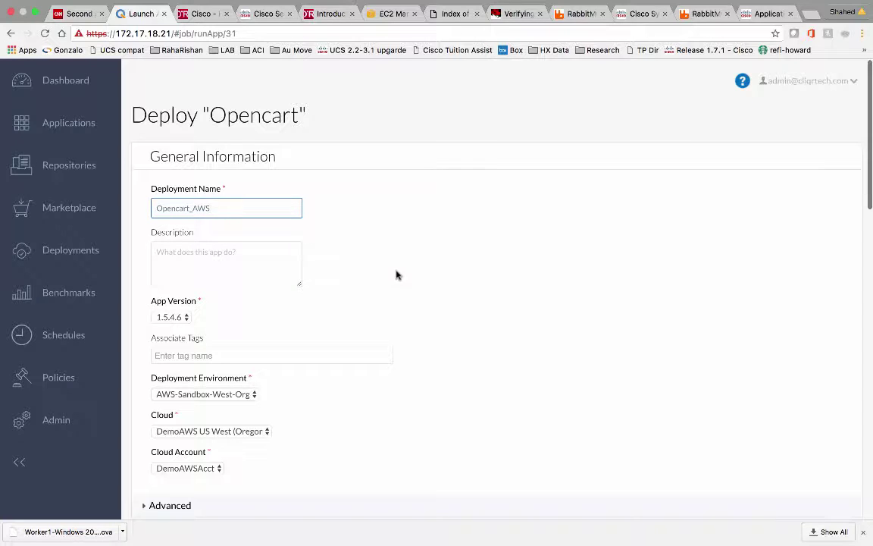
click(359, 244)
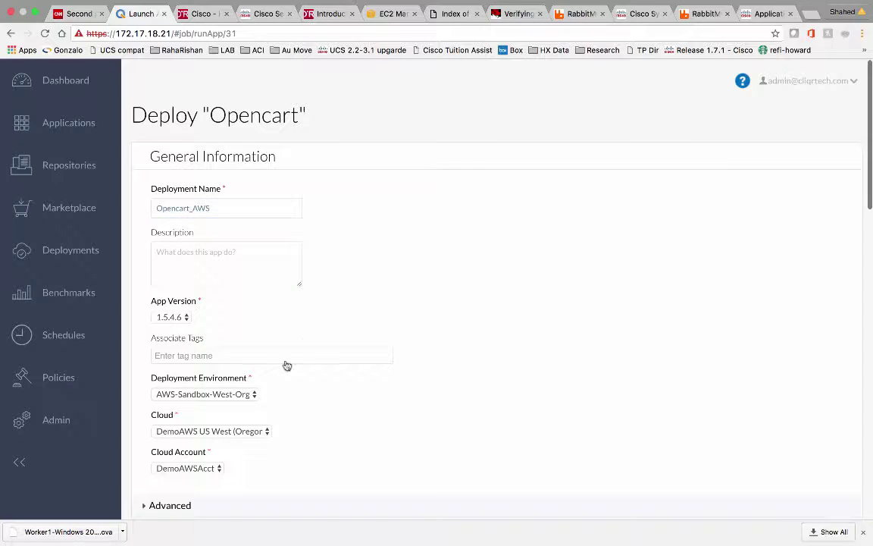
scroll(489, 322, down, 10)
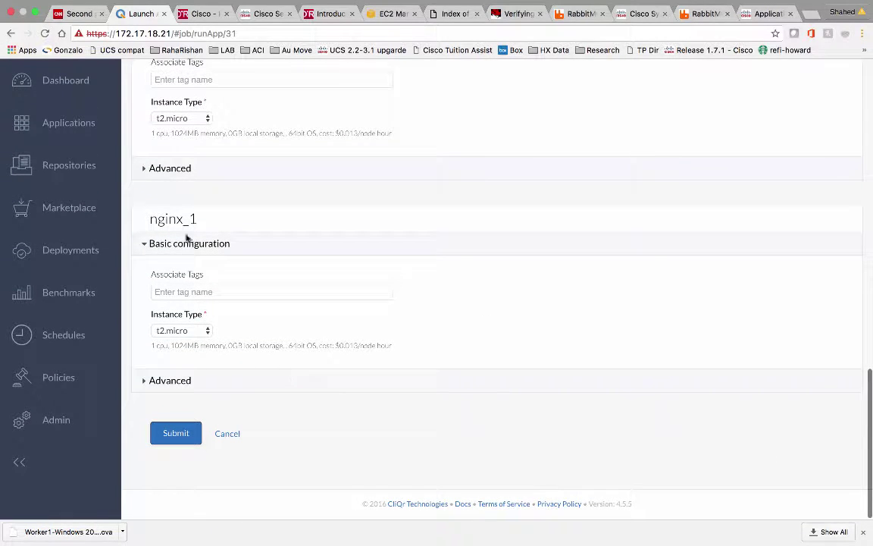
click(175, 434)
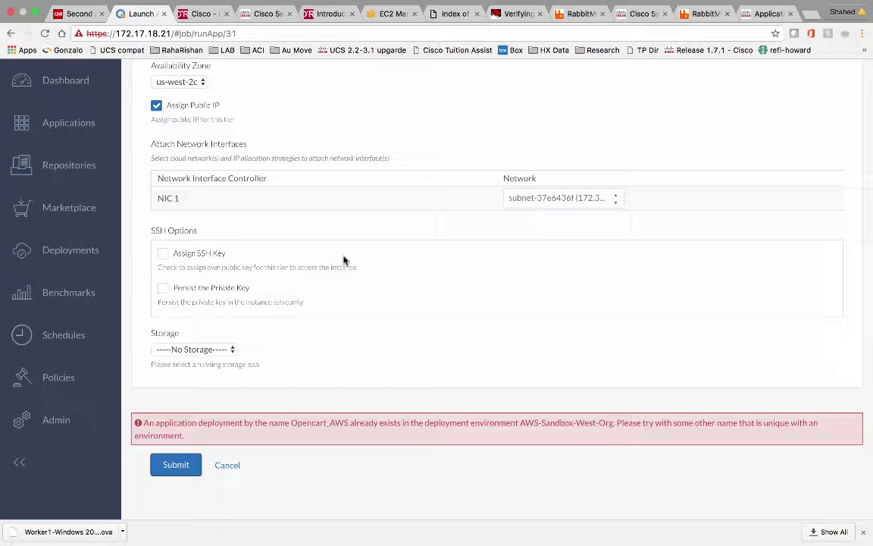
Rename the duplicate deployment to Opencart_AWSDemo and resubmit it to AWS-Sandbox-West-Org
scroll(343, 260, up, 20)
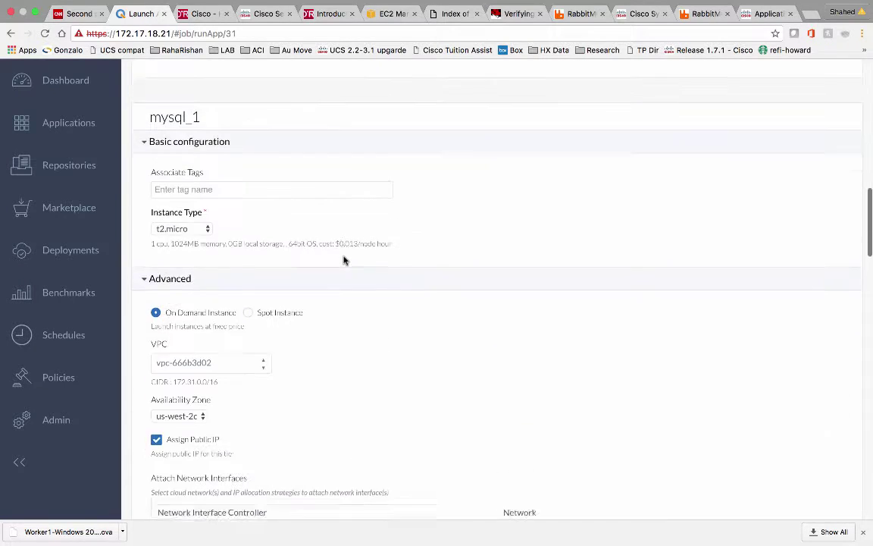
click(225, 207)
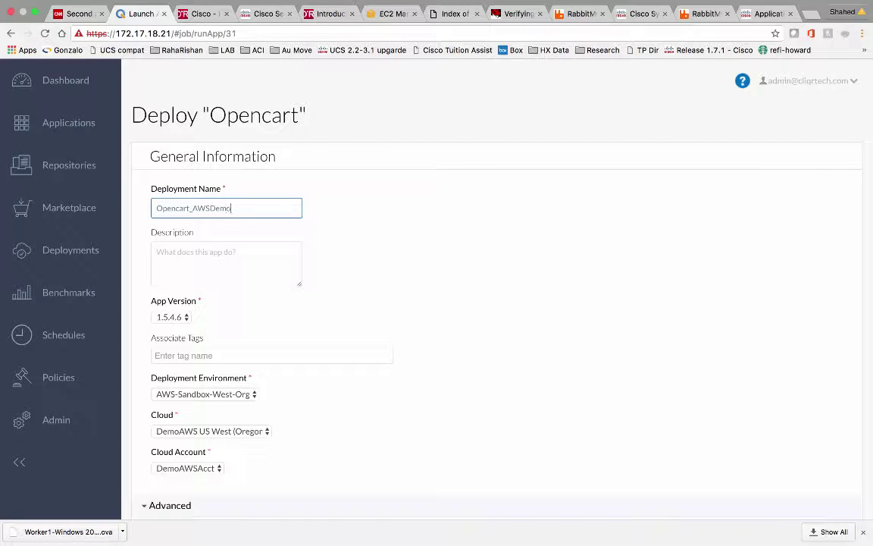
scroll(359, 291, down, 20)
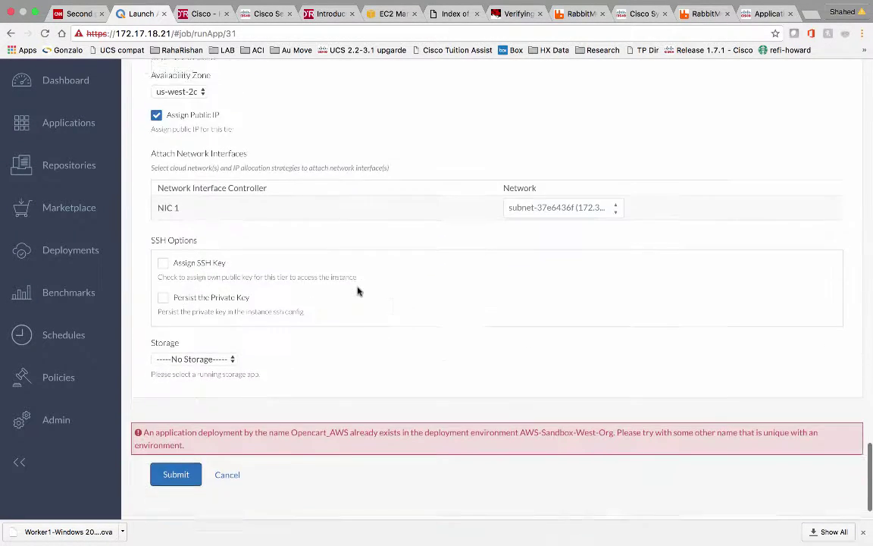
click(174, 438)
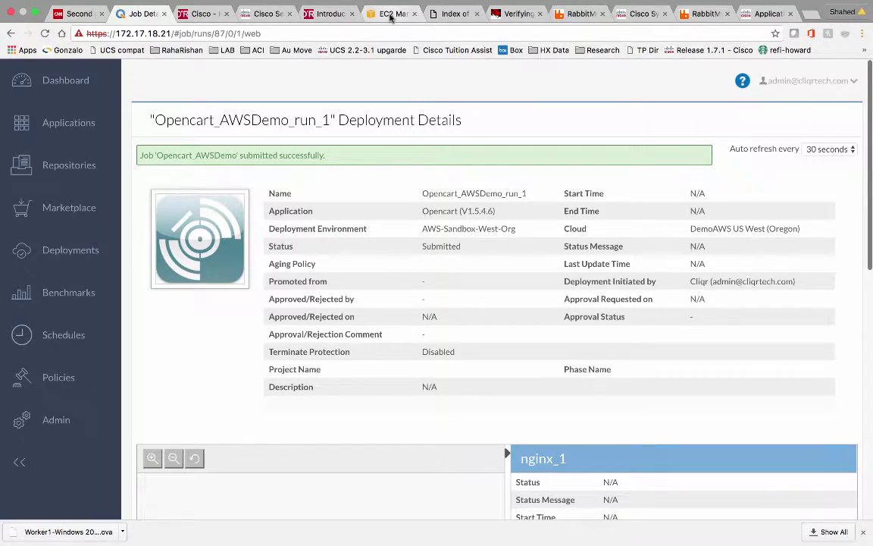
Move across desktops past the terminal log toward the vSphere Client VM console
key(ctrl+Right)
key(ctrl+Right)
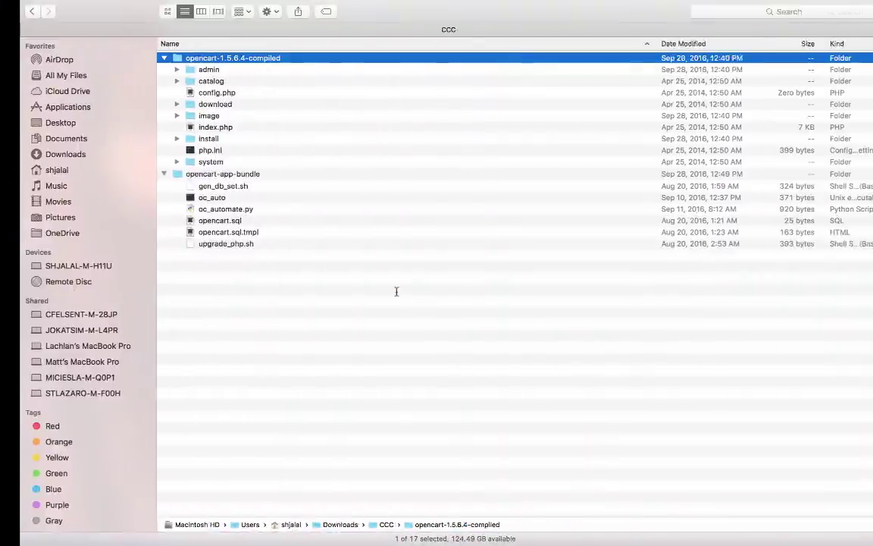
key(ctrl+Right)
key(ctrl+Right)
key(ctrl+Right)
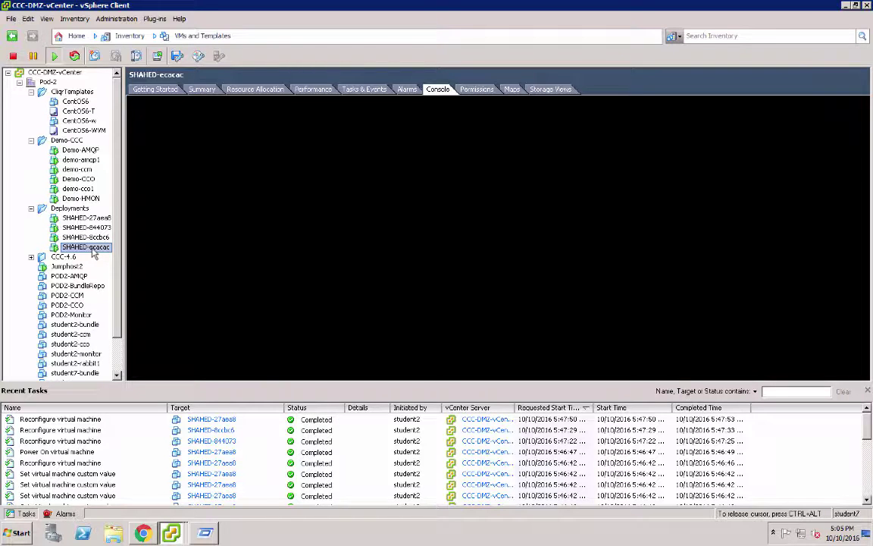
Show the console of the third deployed VM, SHAHED-8ccbc6, with installWorker.sh downloaded
click(91, 236)
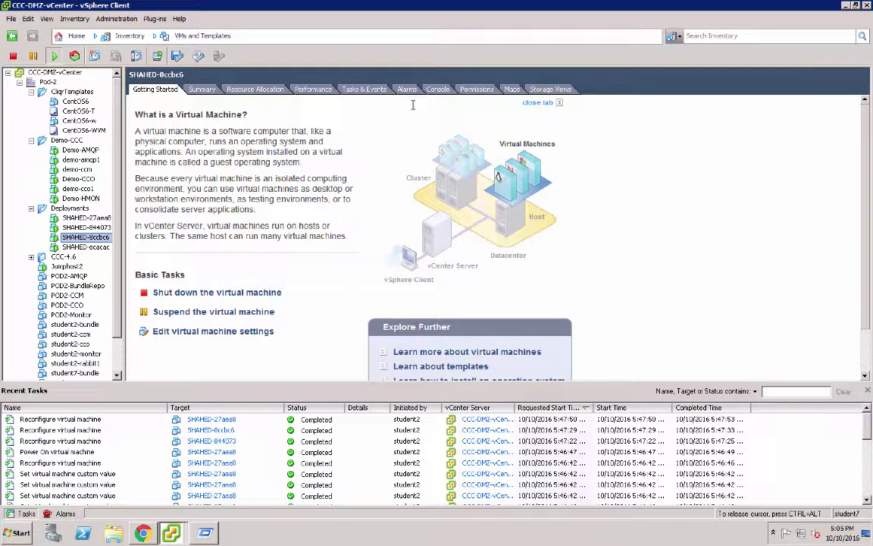
click(437, 89)
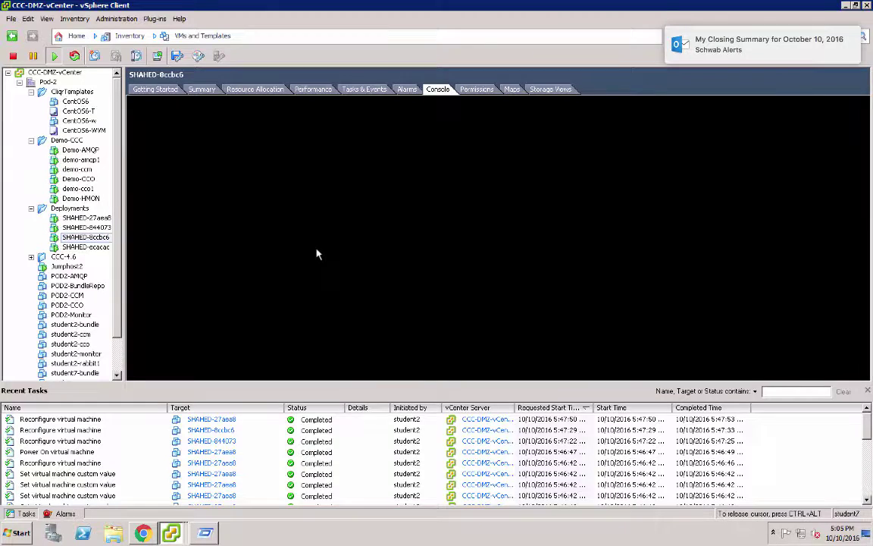
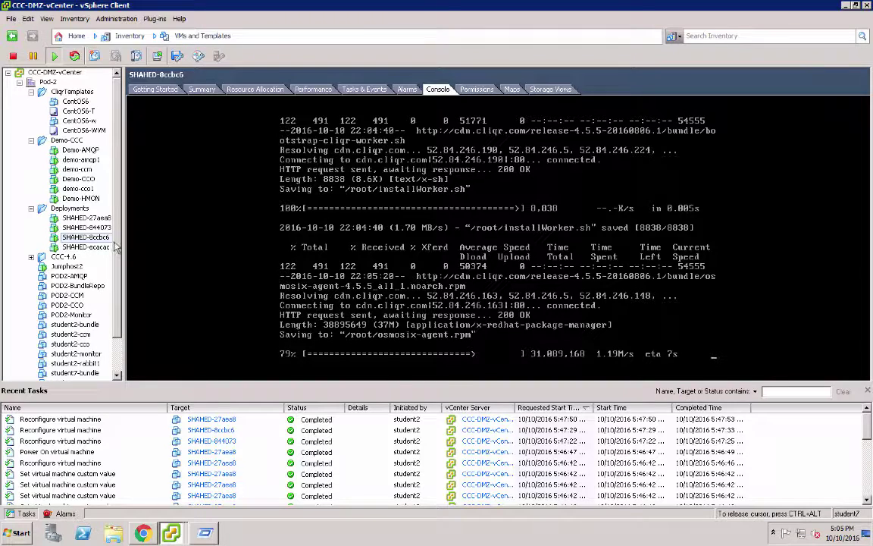
Let the worker console finish saving osmosix-agent.rpm, then move to the Opencart_AWSDemo deployment details
scroll(116, 302, down, 2)
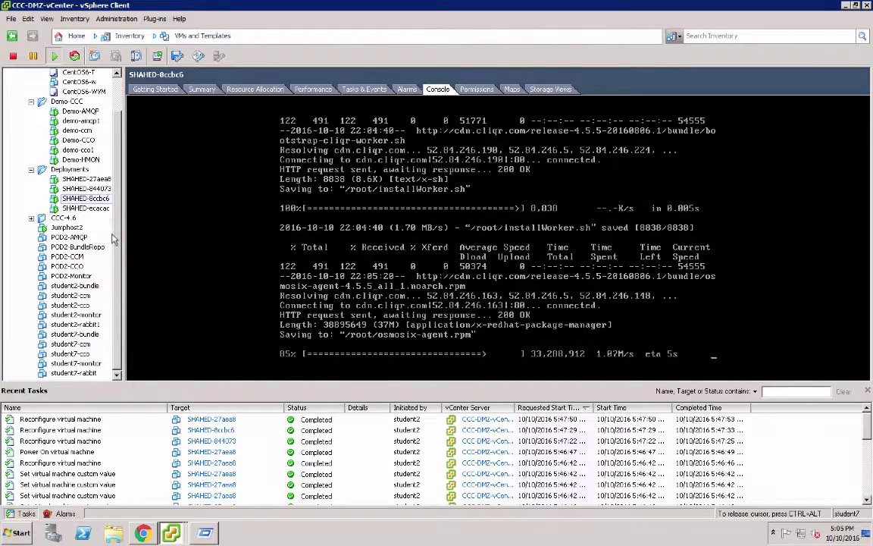
scroll(102, 214, up, 2)
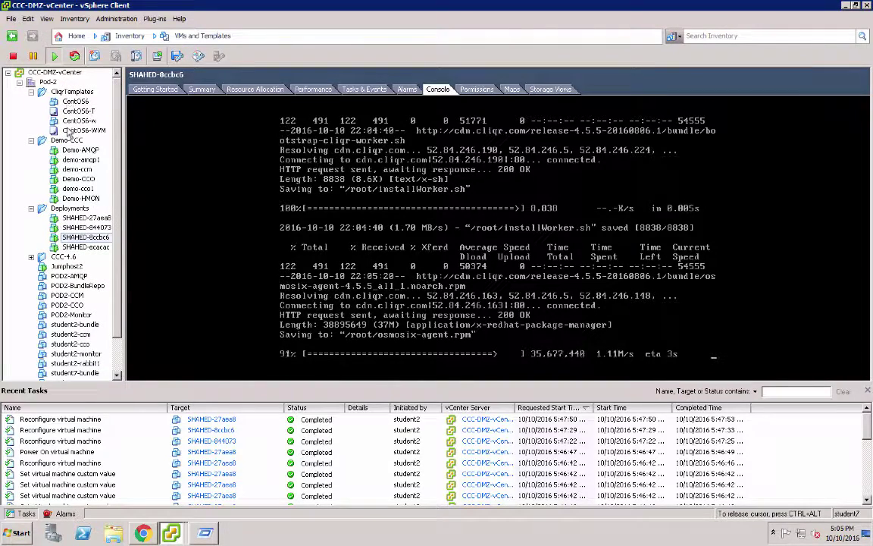
key(ctrl+Left)
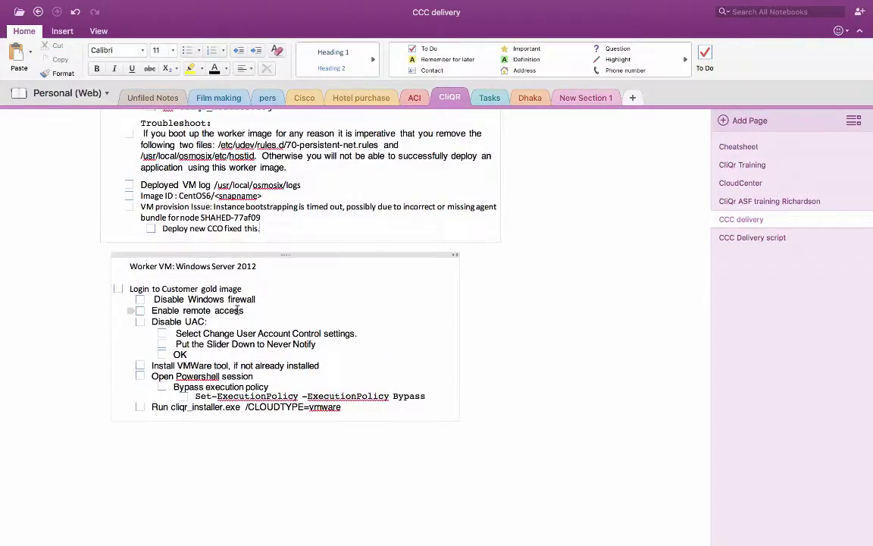
key(ctrl+Left)
key(ctrl+Right)
key(ctrl+Right)
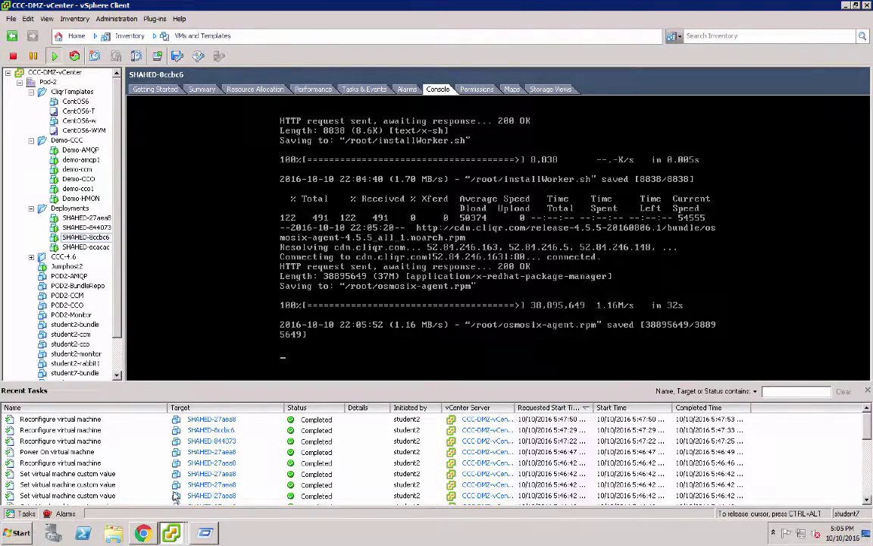
key(ctrl+Left)
key(ctrl+Left)
key(ctrl+Left)
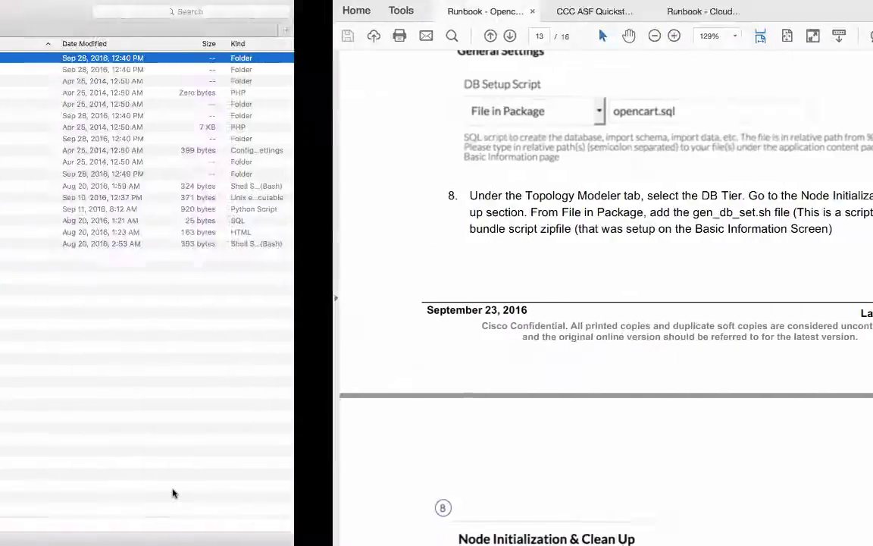
key(ctrl+Left)
key(ctrl+Left)
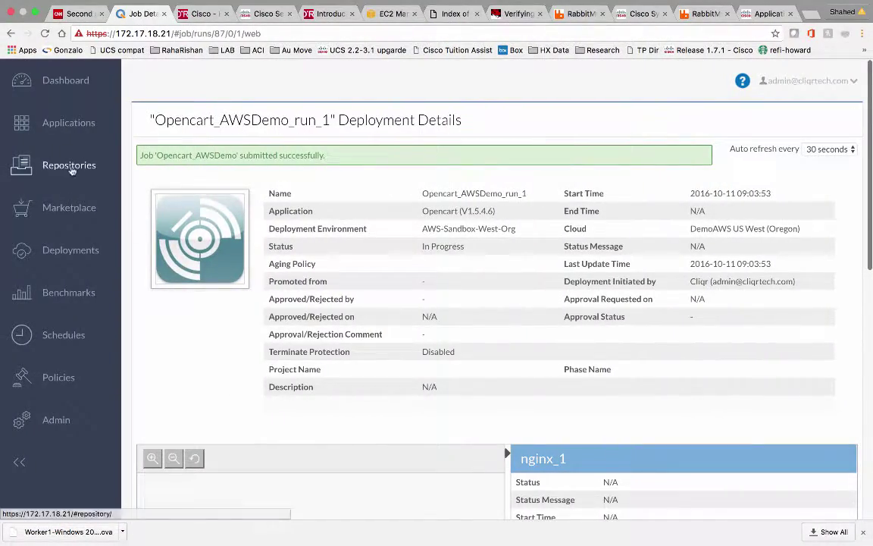
Open the Opencart application profile for editing, show apache2_1's settings, then move to the EC2 console
click(76, 125)
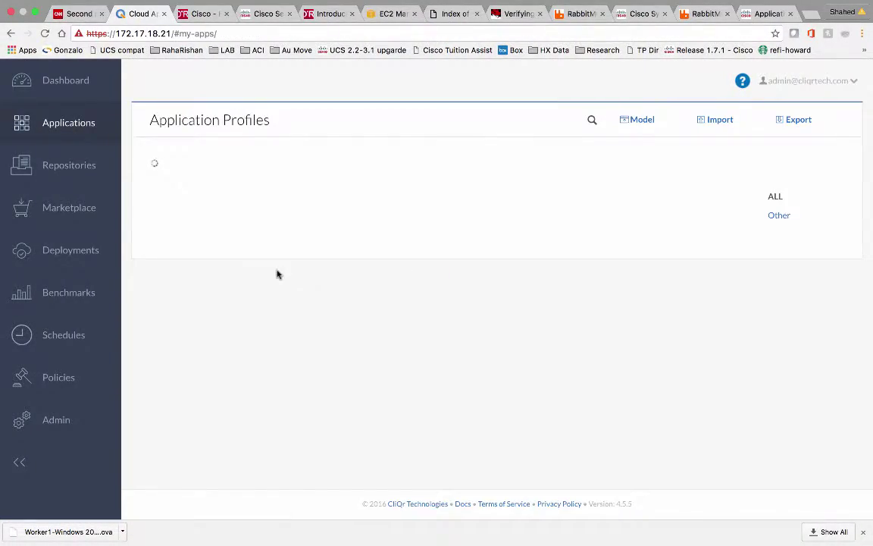
click(524, 253)
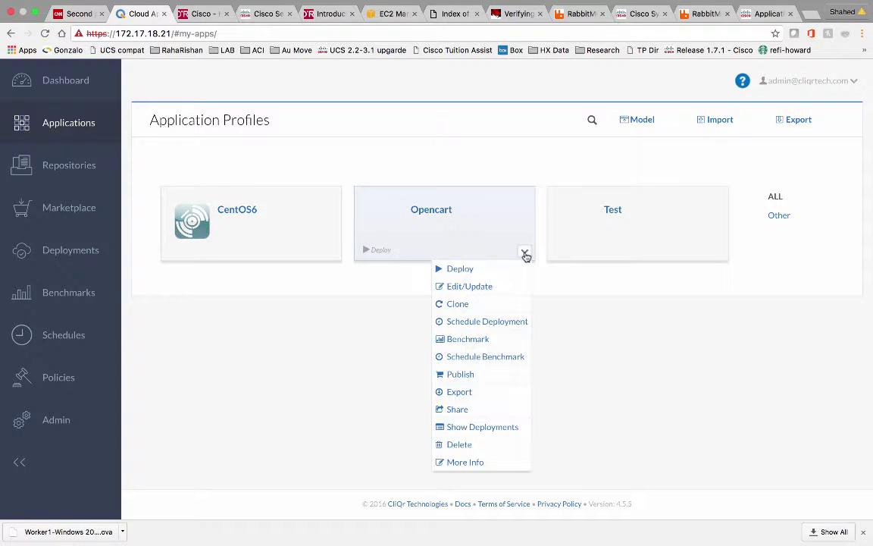
click(478, 286)
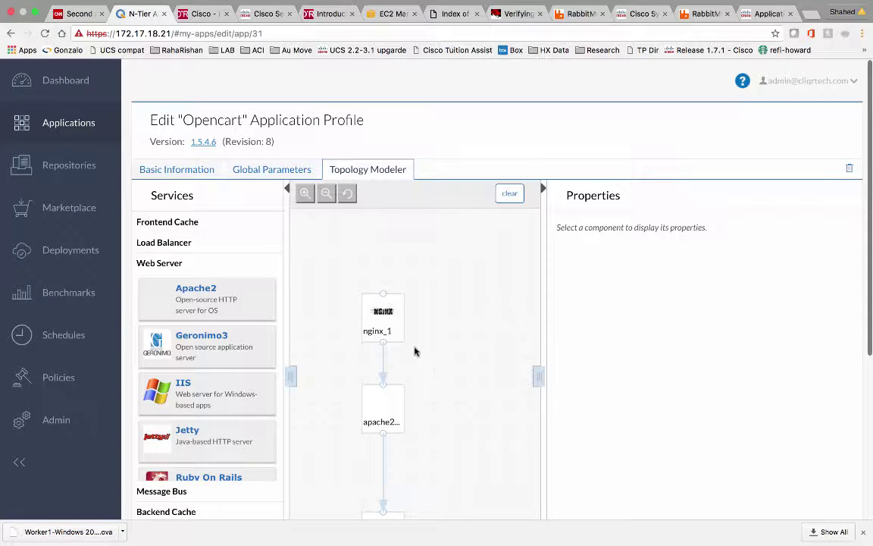
click(382, 410)
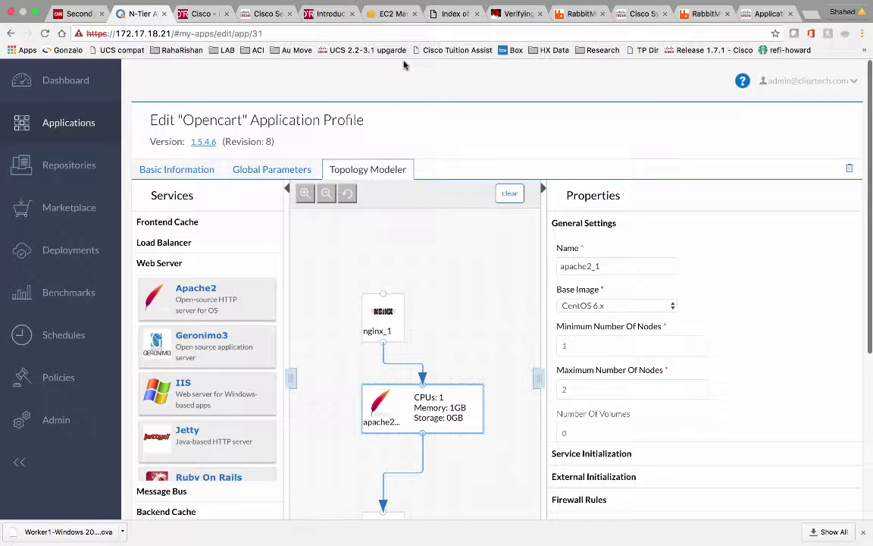
click(395, 17)
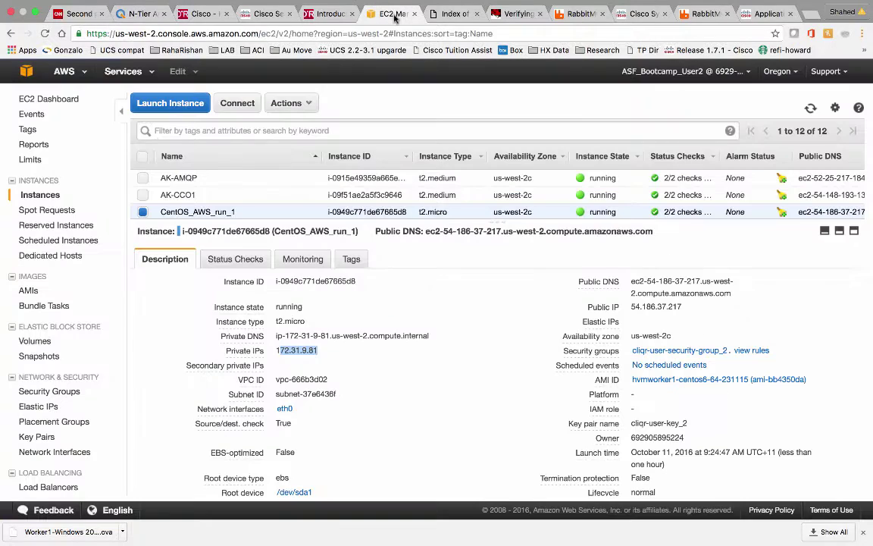
List running EC2 instances to see the three Opencart_AWSDemo_run_1 t2.micro instances initializing
click(65, 100)
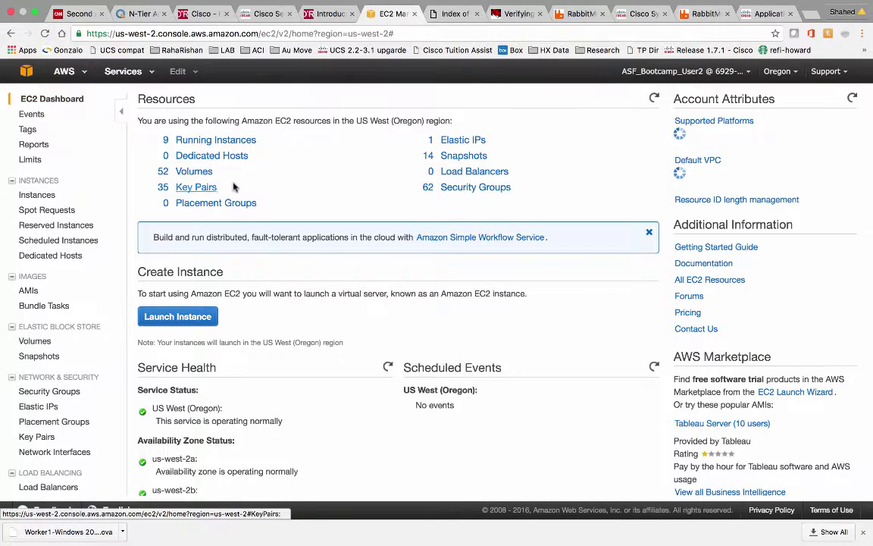
click(243, 144)
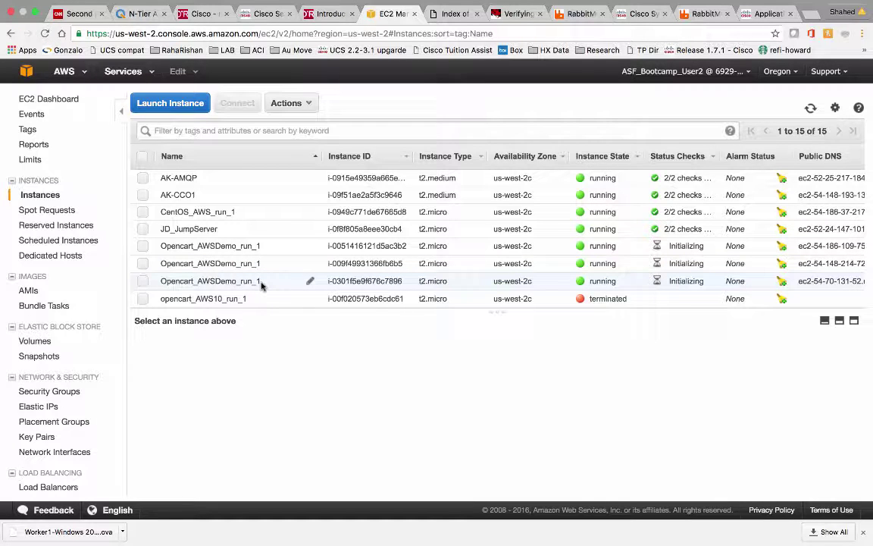
click(141, 14)
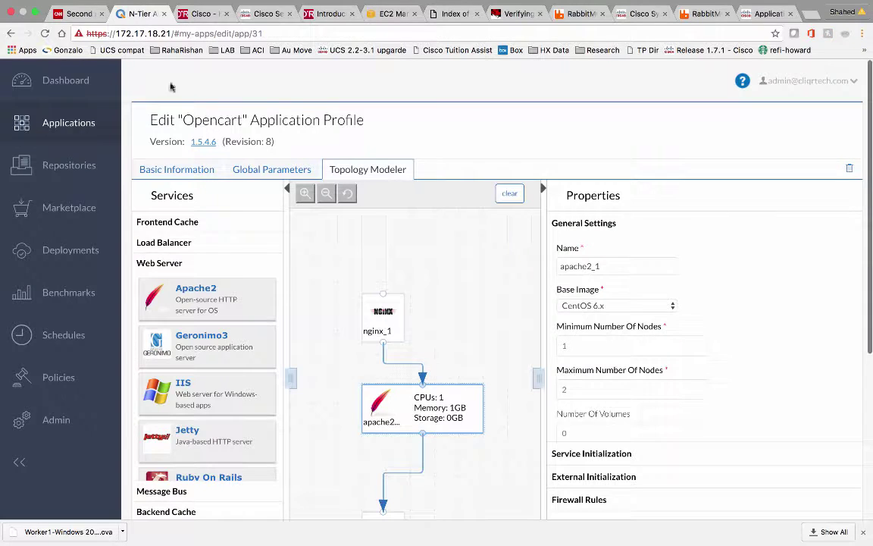
Watch the Deployments list until Opencart_AWSDemo and Opencart_VMWare both show Deployed
click(74, 254)
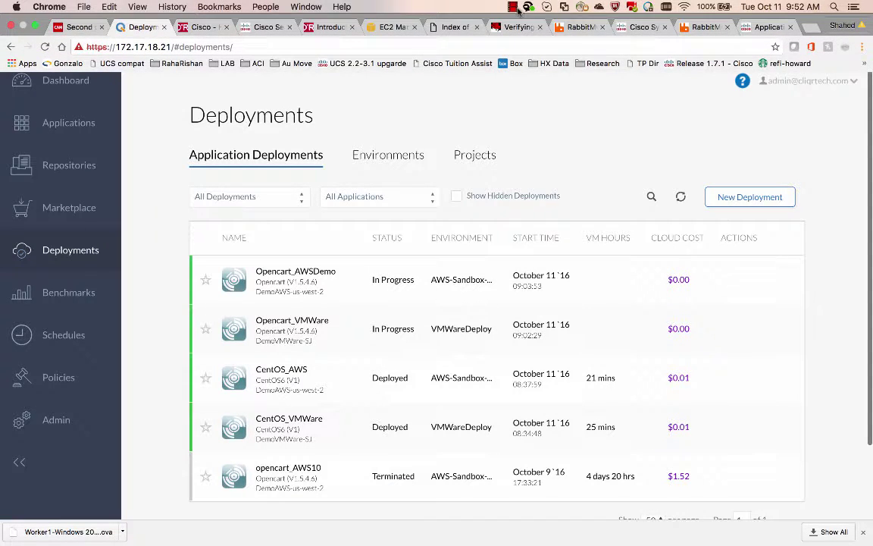
click(513, 7)
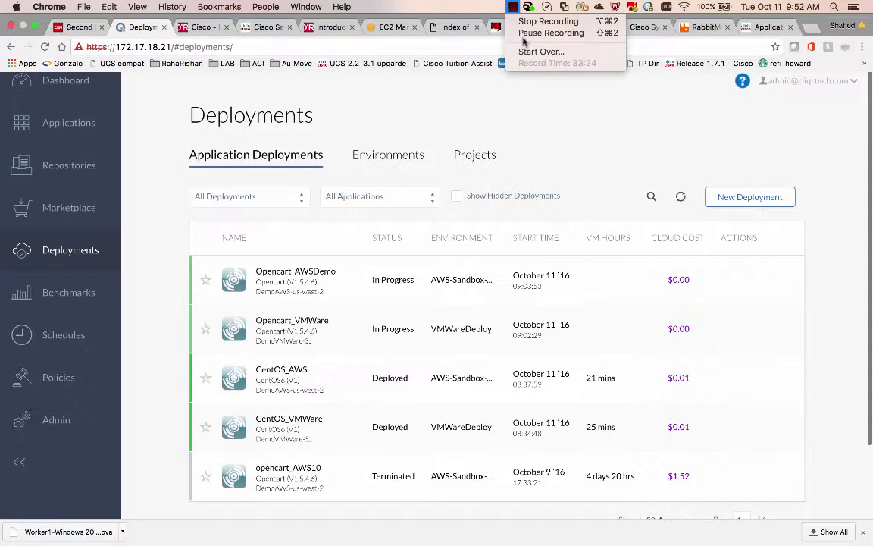
click(523, 34)
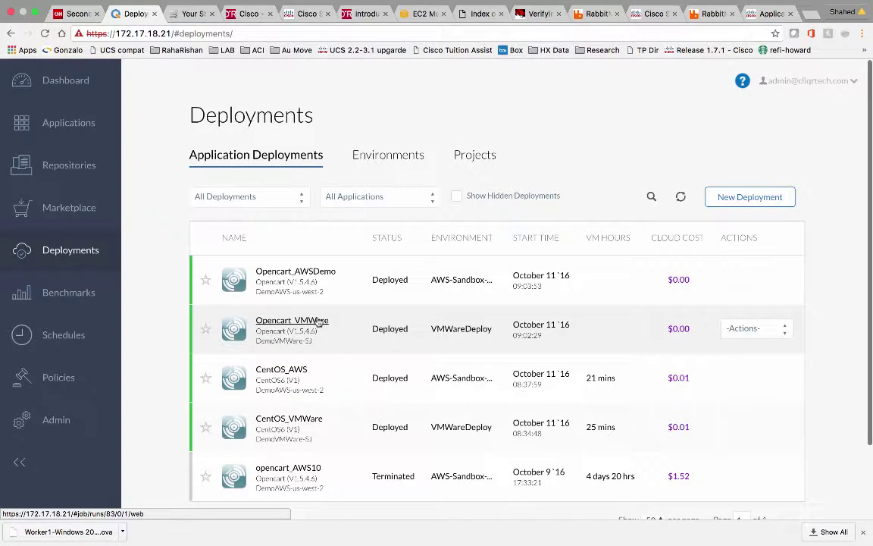
Open the Opencart_VMWare deployment details and expand the running nginx VM's host details
click(319, 322)
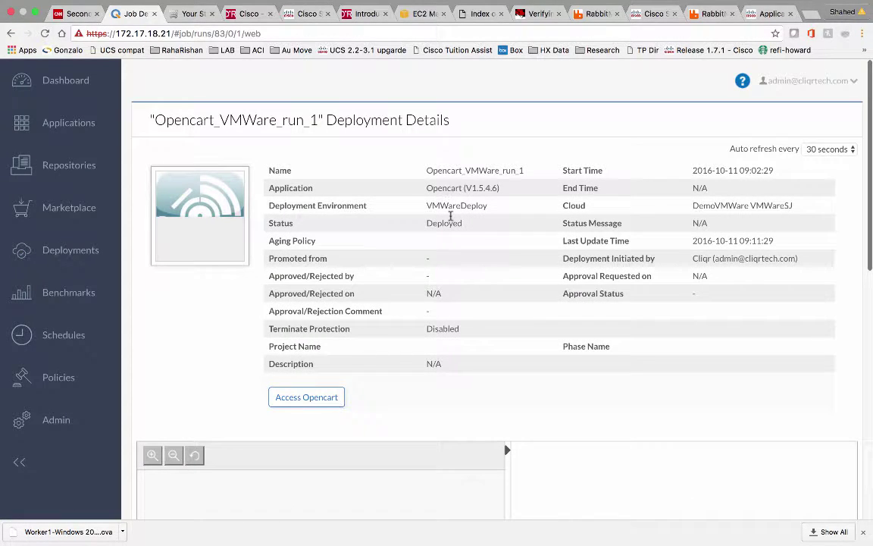
scroll(451, 216, down, 5)
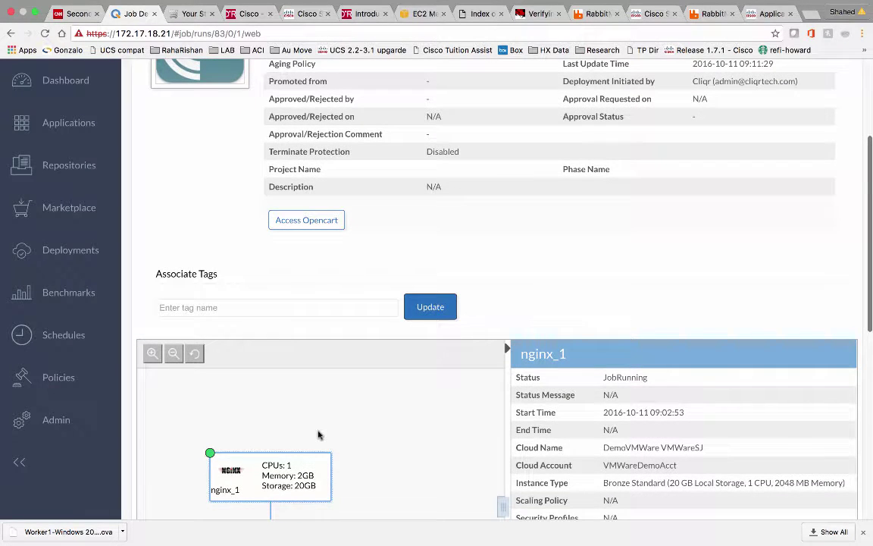
scroll(652, 405, down, 7)
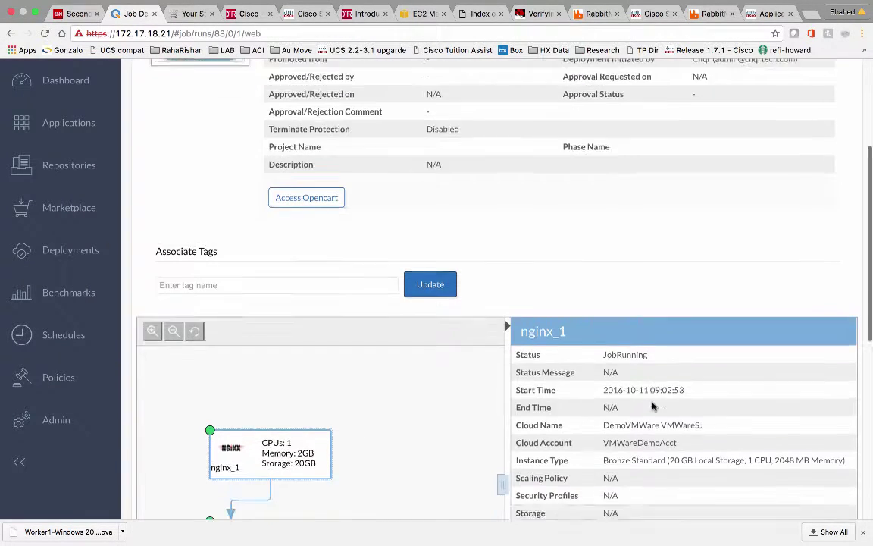
scroll(652, 407, down, 1)
click(523, 299)
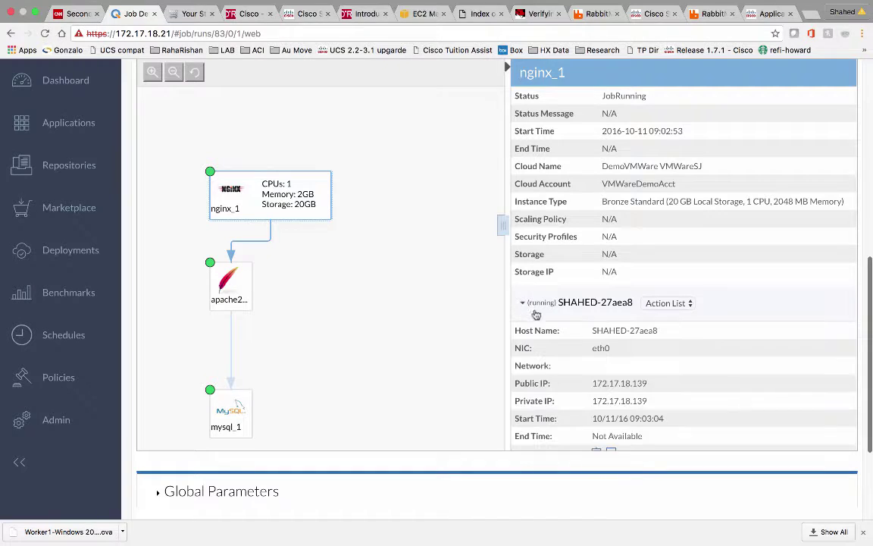
scroll(602, 337, down, 4)
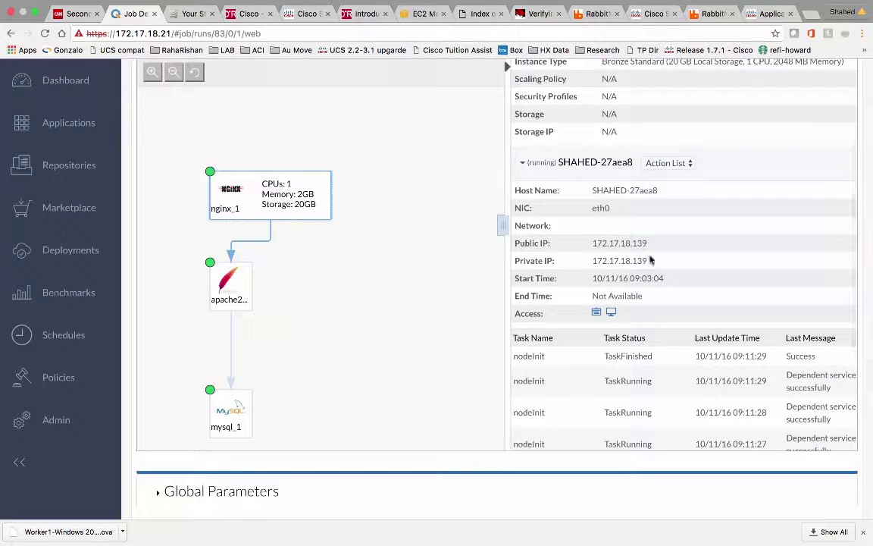
scroll(653, 311, down, 5)
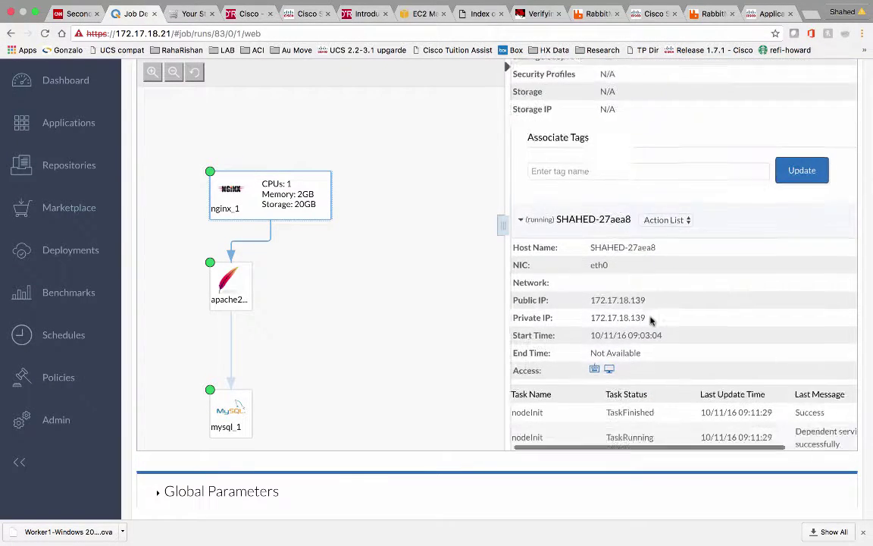
scroll(650, 318, right, 2)
scroll(651, 319, down, 3)
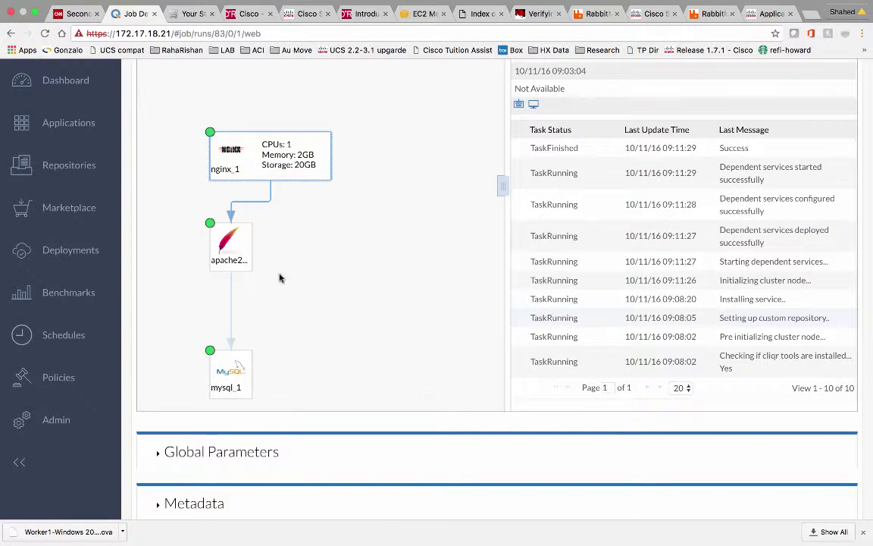
Check the apache2 VM's host details, then launch the VMware storefront at 172.17.18.139 via Access Opencart
click(220, 238)
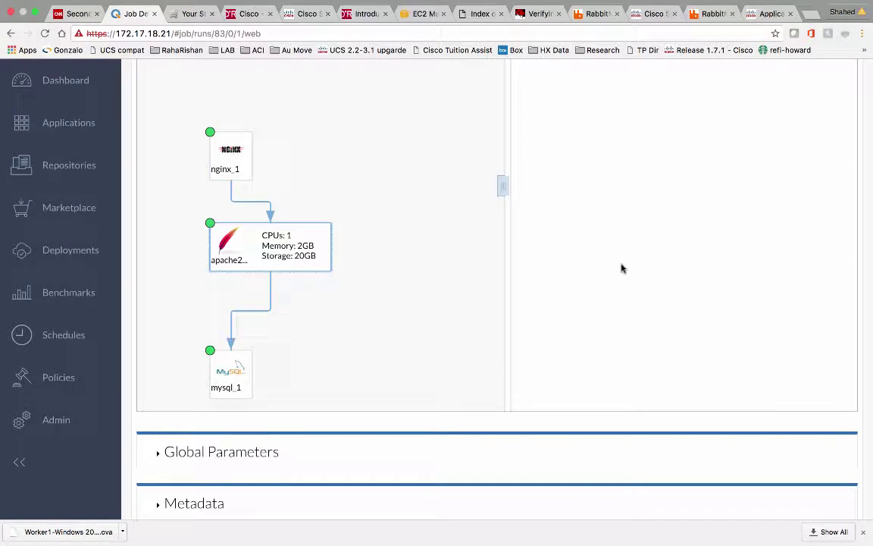
scroll(621, 267, up, 3)
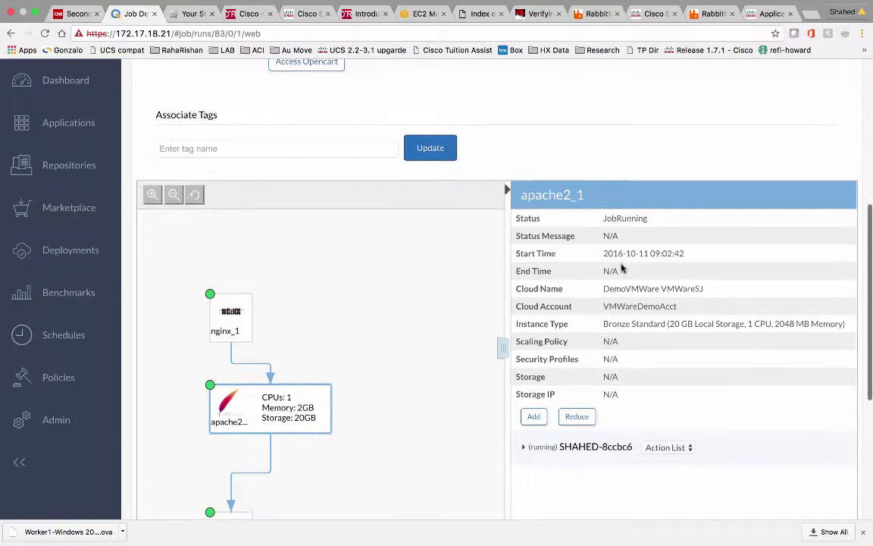
scroll(622, 267, down, 2)
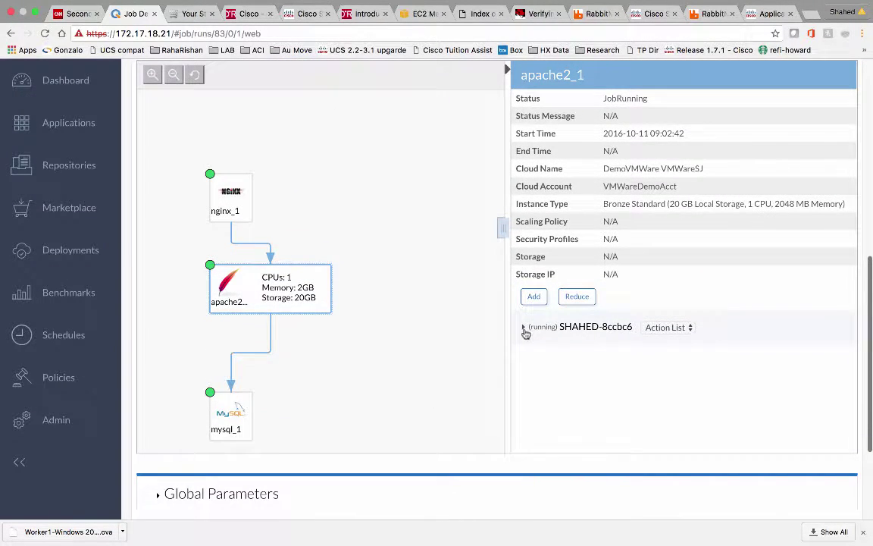
click(523, 326)
scroll(605, 356, down, 1)
scroll(610, 356, down, 3)
scroll(615, 363, up, 2)
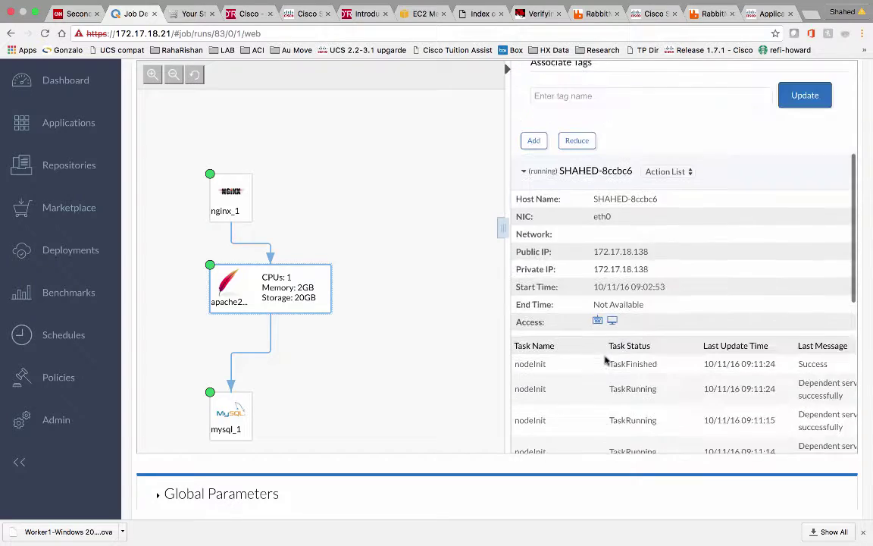
scroll(369, 291, up, 9)
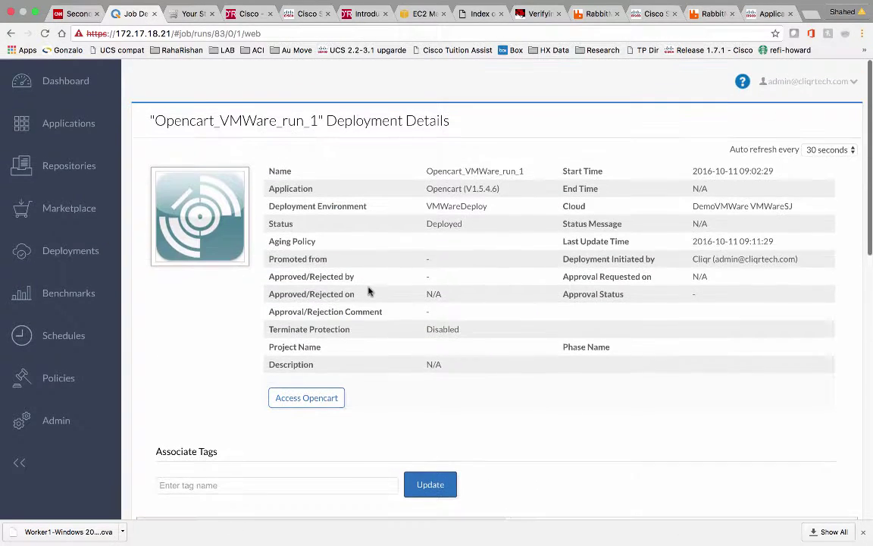
click(311, 400)
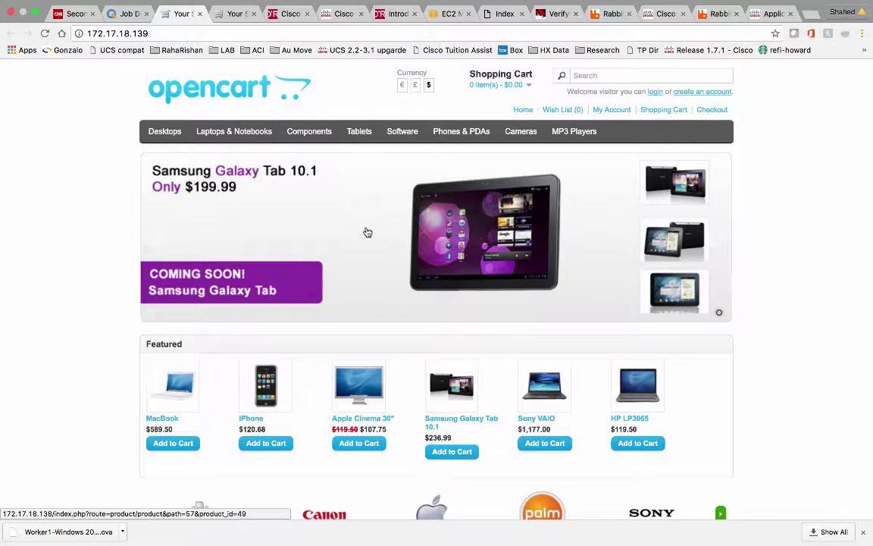
After checking the storefront, return to the CloudCenter Deployments list and move to another desktop
click(125, 13)
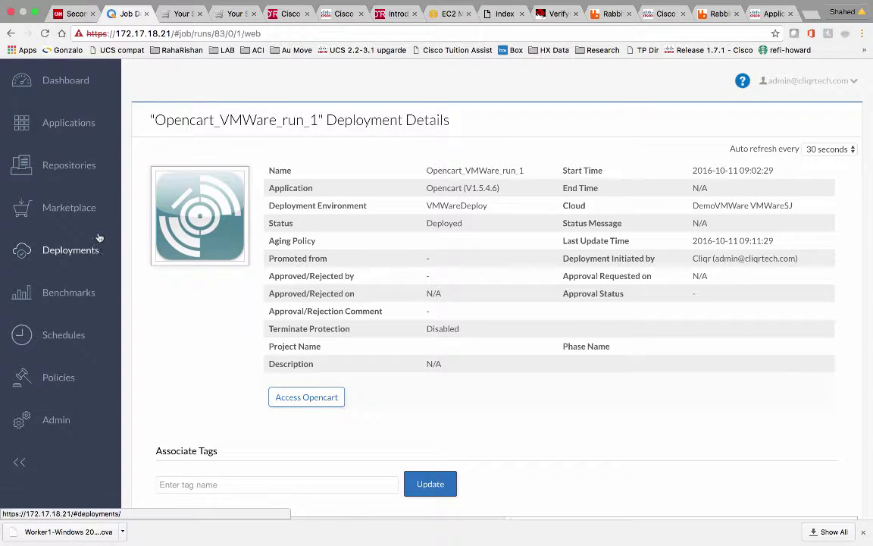
click(94, 249)
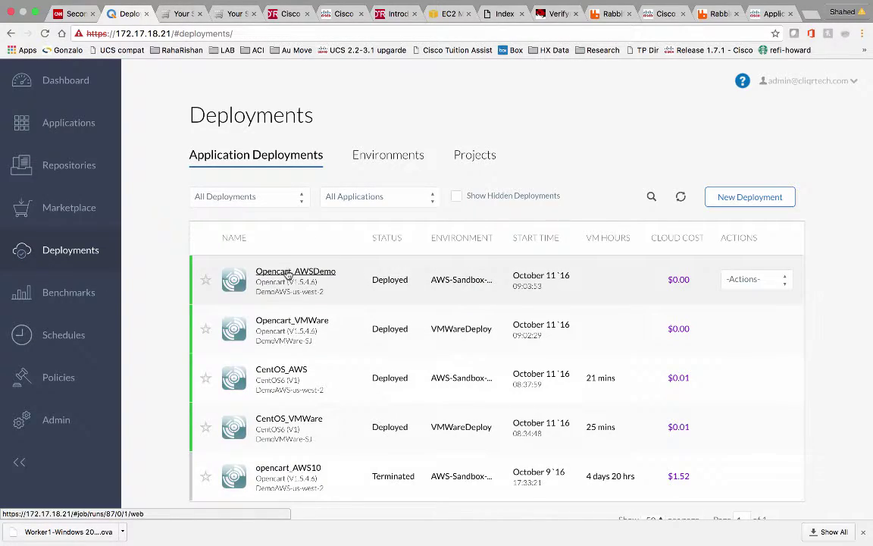
key(ctrl+Right)
key(ctrl+Right)
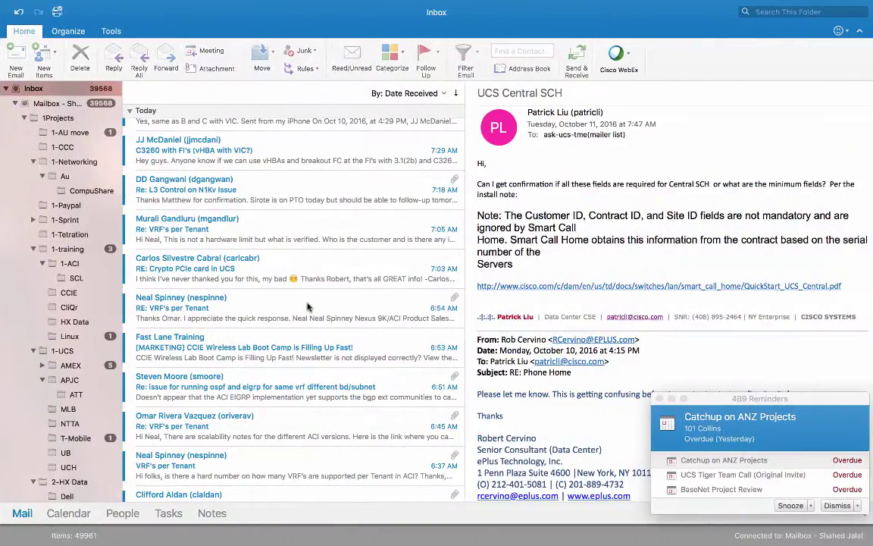
Cancel the file chooser and Deploy OVF Template wizard, then select a VM in the Deployments folder
key(ctrl+Right)
key(ctrl+Right)
key(ctrl+Right)
key(ctrl+Right)
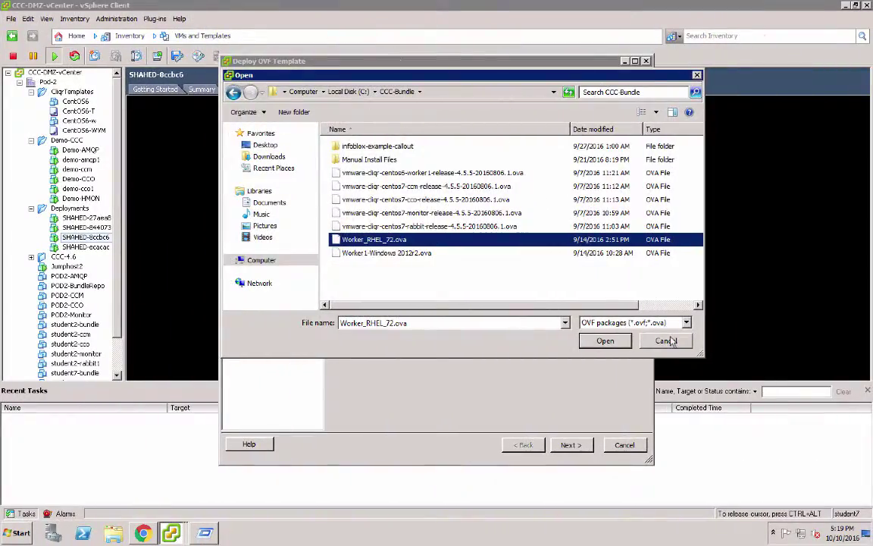
click(667, 340)
click(624, 498)
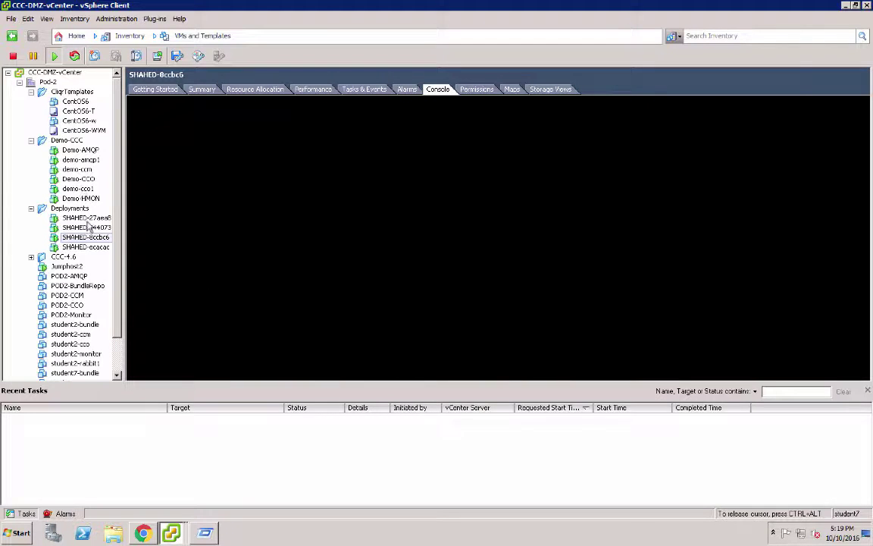
click(86, 217)
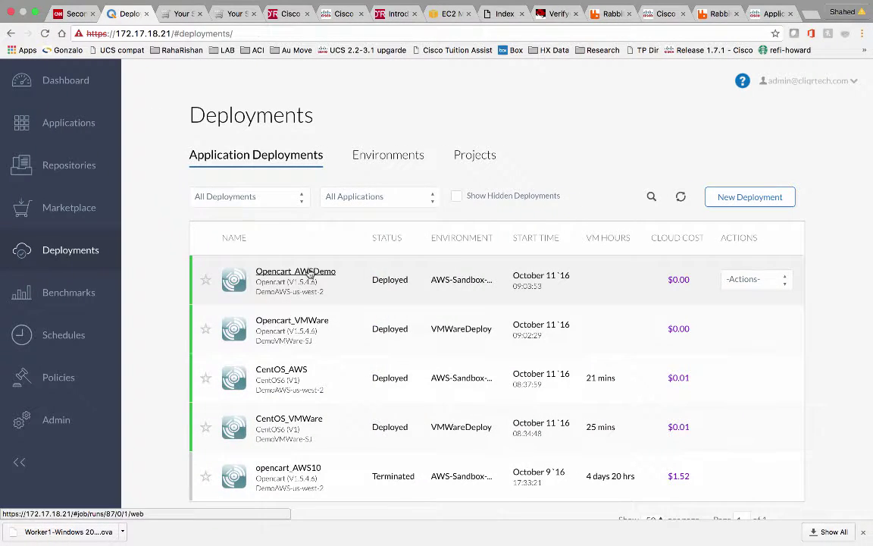
Open the Opencart_AWSDemo deployment details and check the nginx_1 instance's public IP
click(288, 271)
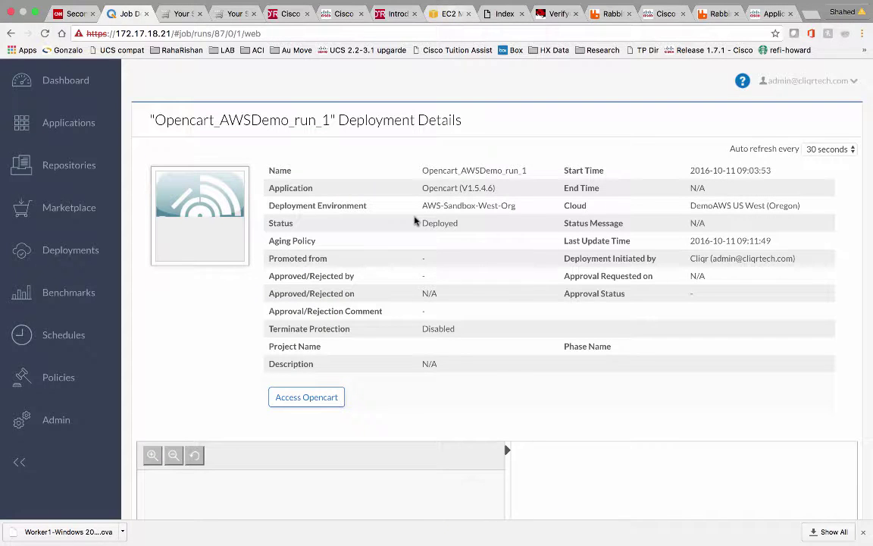
scroll(377, 363, down, 5)
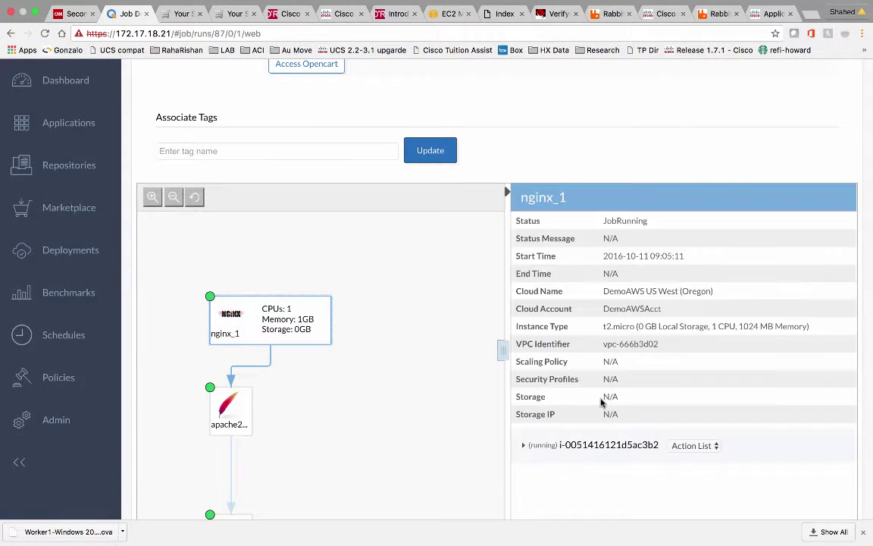
scroll(601, 402, down, 3)
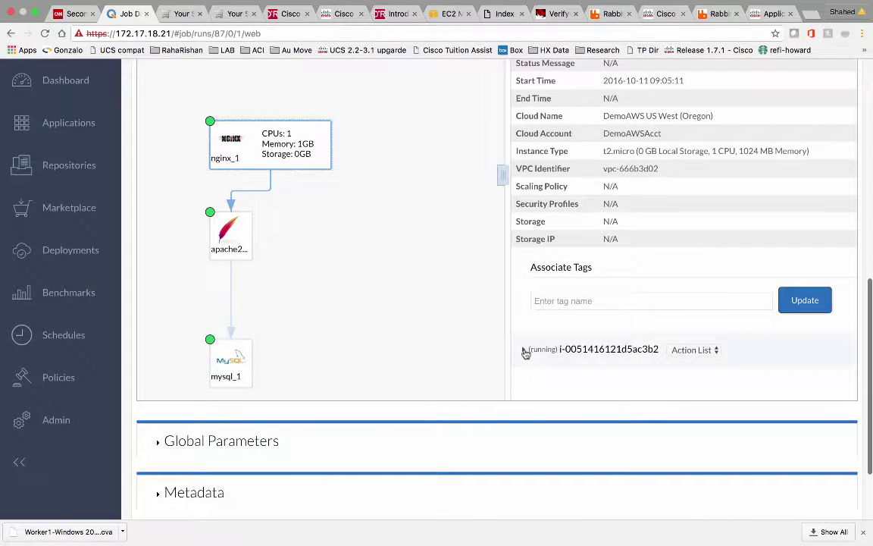
click(523, 350)
scroll(623, 302, down, 4)
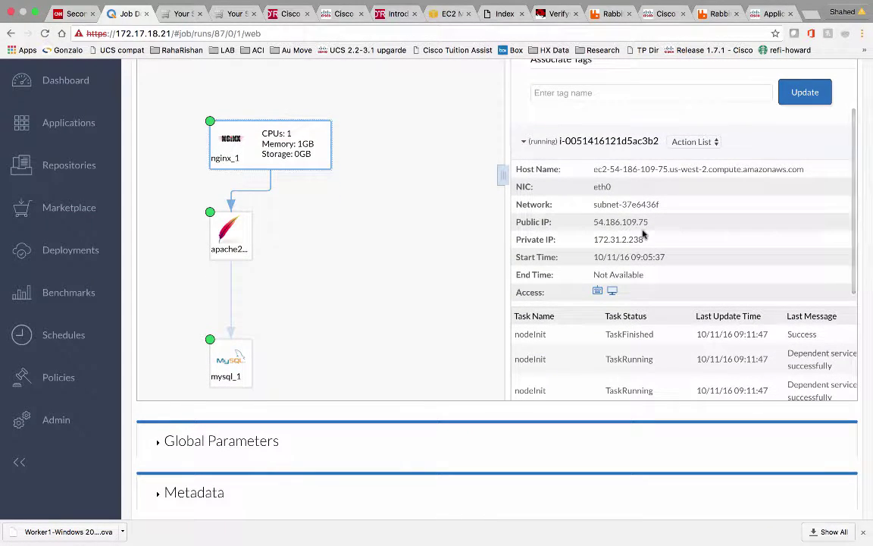
drag(620, 222, 649, 222)
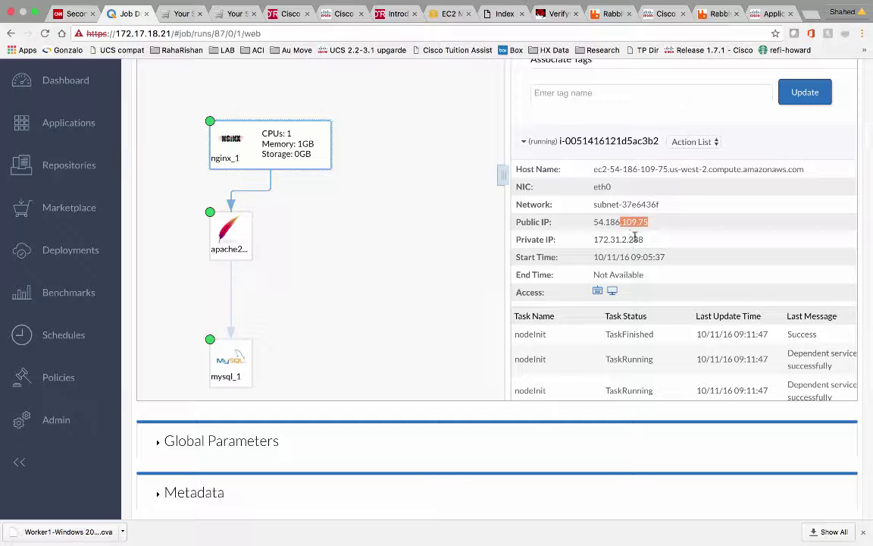
click(630, 238)
scroll(651, 336, down, 3)
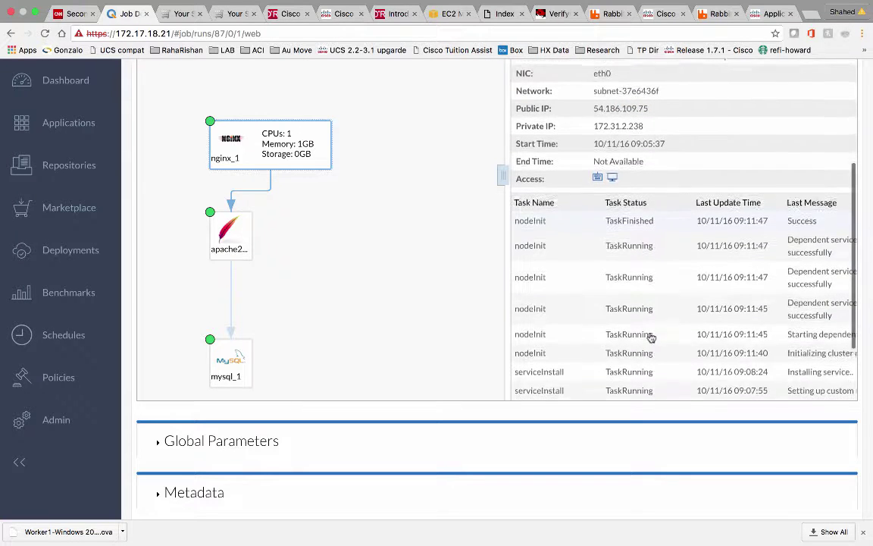
Check the apache2 instance's IP details, then open the AWS storefront at 54.186.109.75 via Access Opencart
click(239, 236)
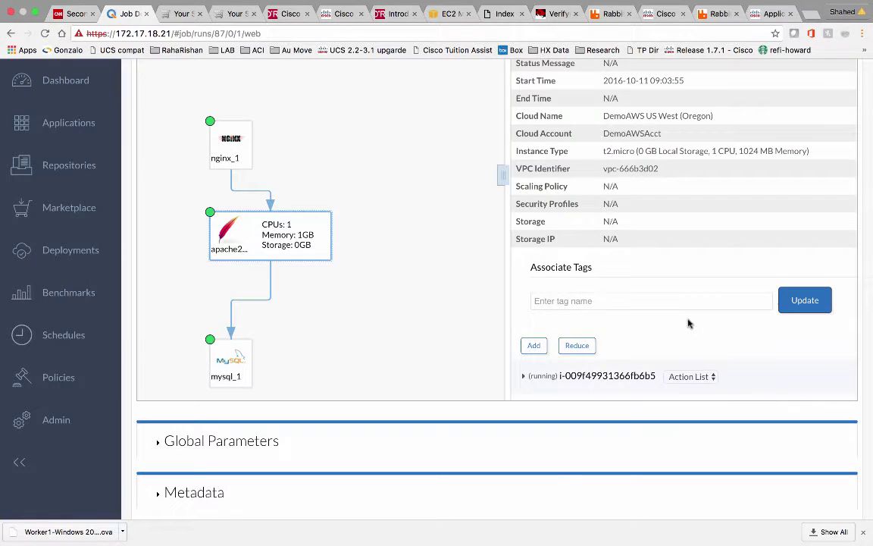
scroll(687, 322, down, 3)
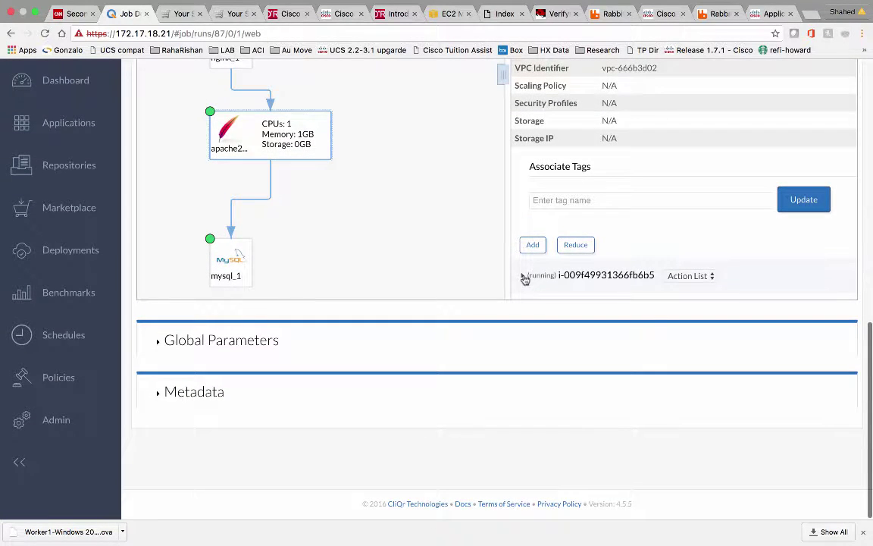
click(523, 277)
scroll(683, 242, down, 5)
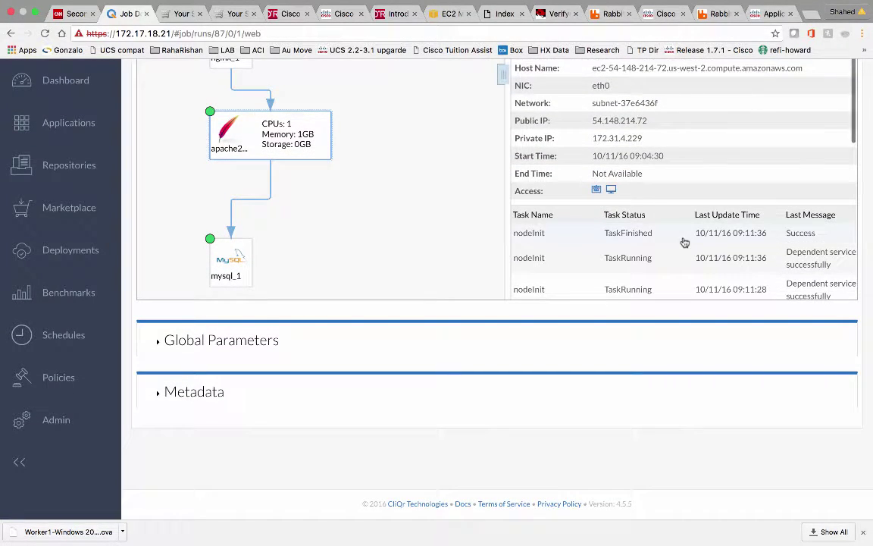
scroll(682, 242, up, 5)
scroll(411, 195, up, 10)
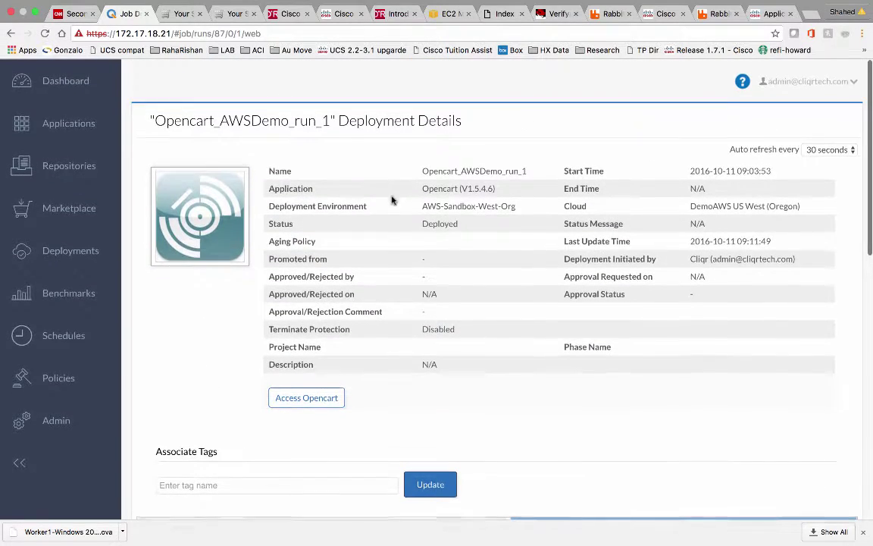
click(308, 398)
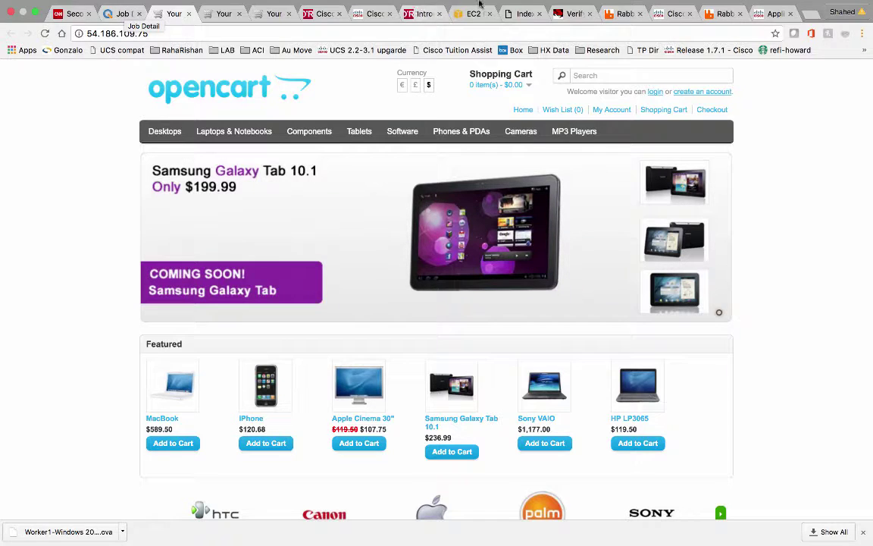
Review the AWS storefront at 54.186.109.75, then return to the VMware job details page
mouse_move(433, 3)
click(510, 8)
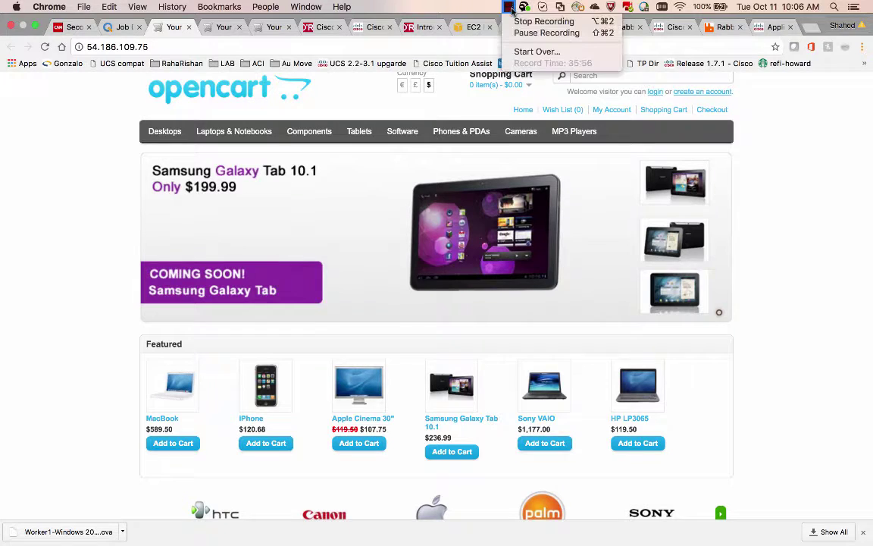
click(549, 31)
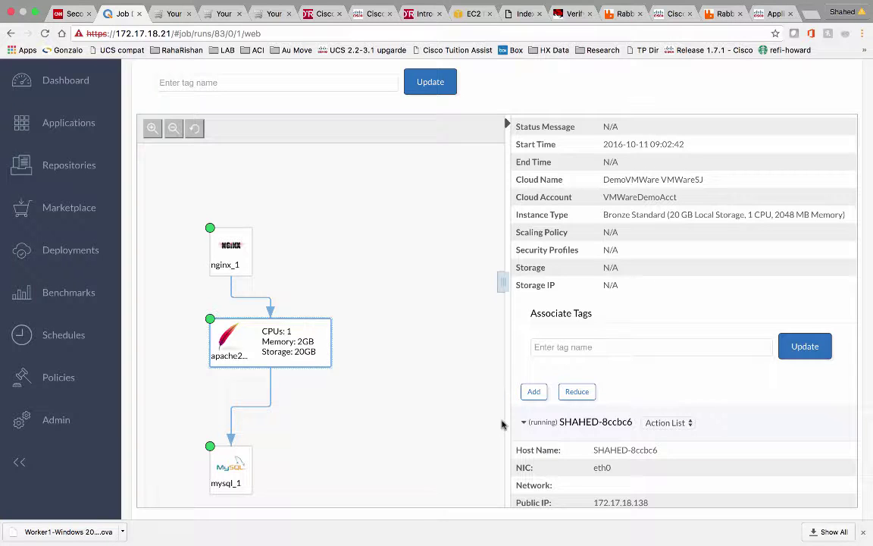
scroll(610, 446, down, 3)
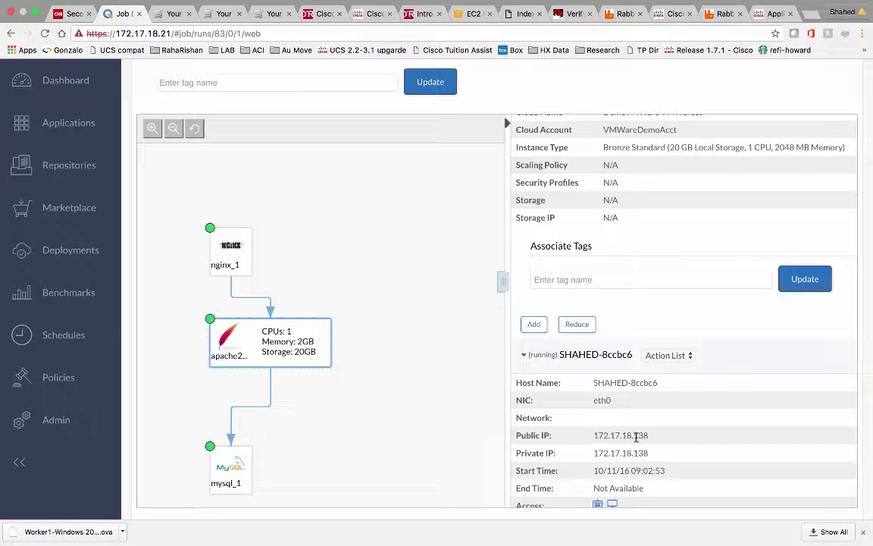
key(ctrl+Left)
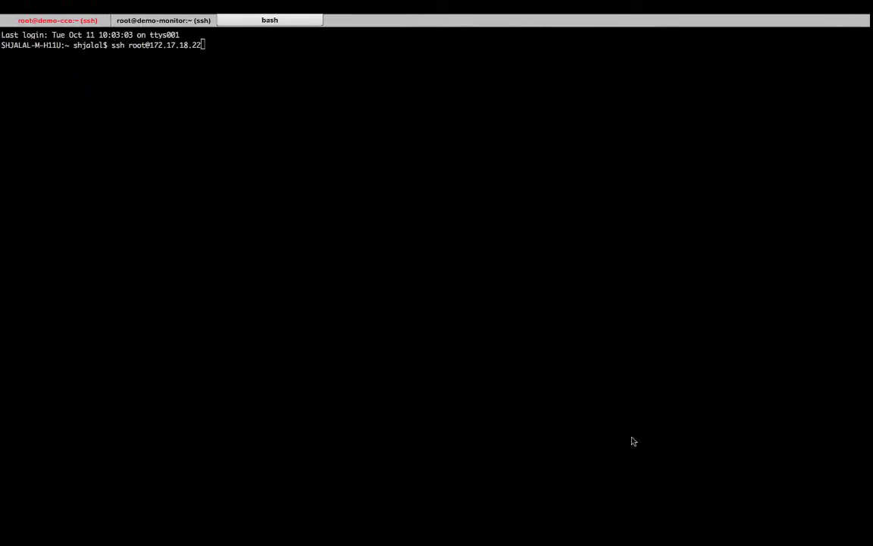
key(BackSpace)
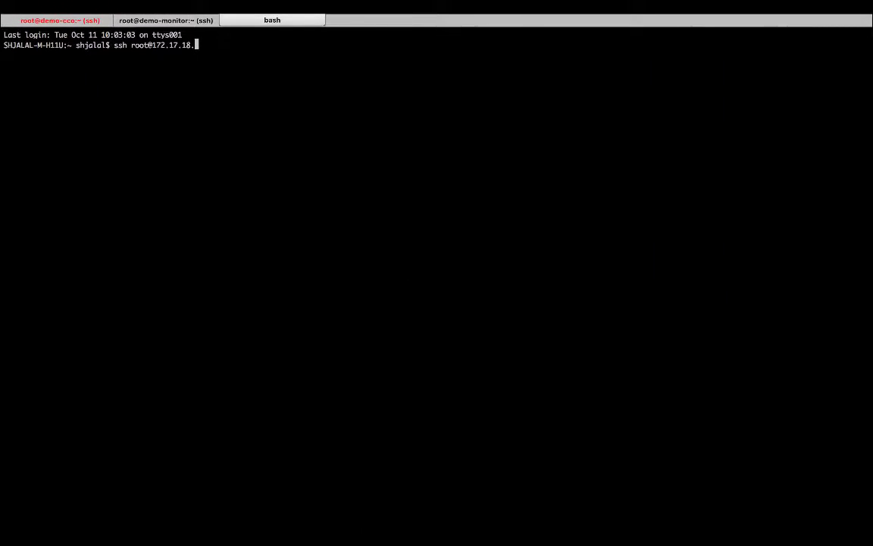
text(38)
key(Return)
key(ctrl+Right)
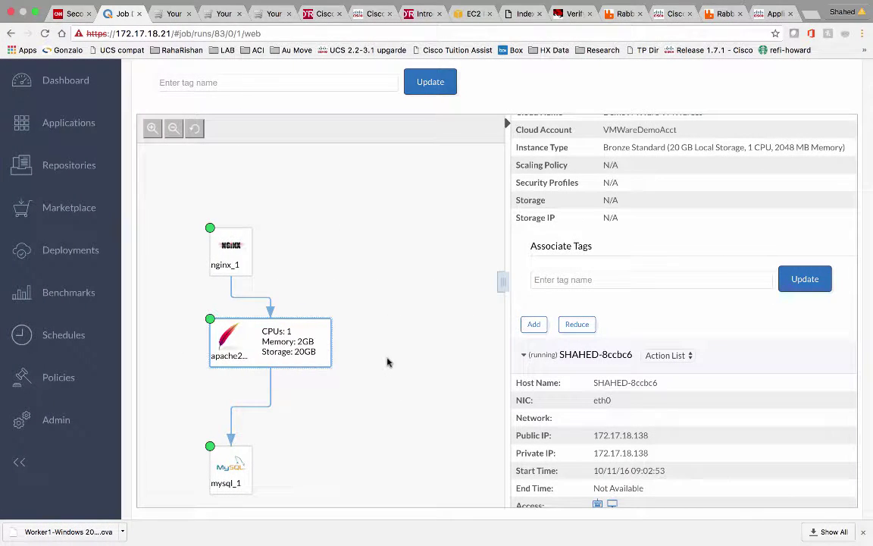
key(ctrl+Left)
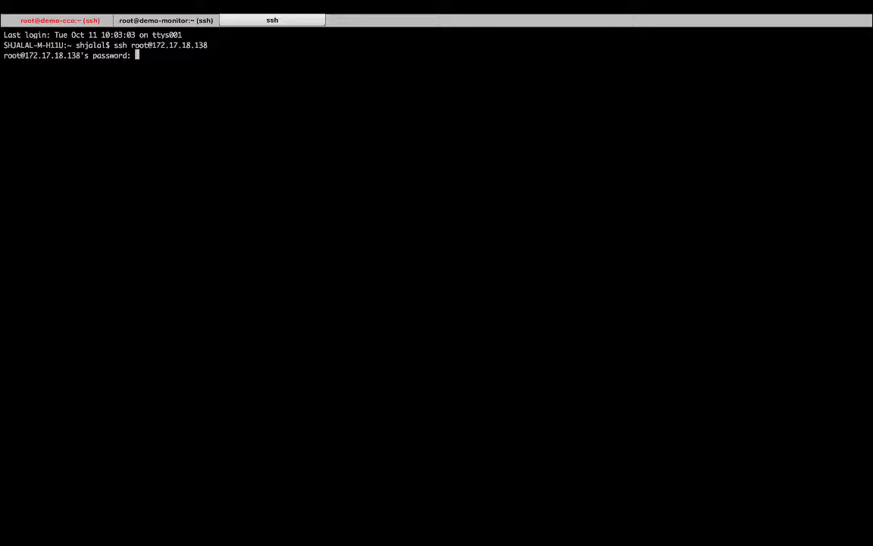
Log in as root and list the contents of /usr/local/osmosix/logs
key(Return)
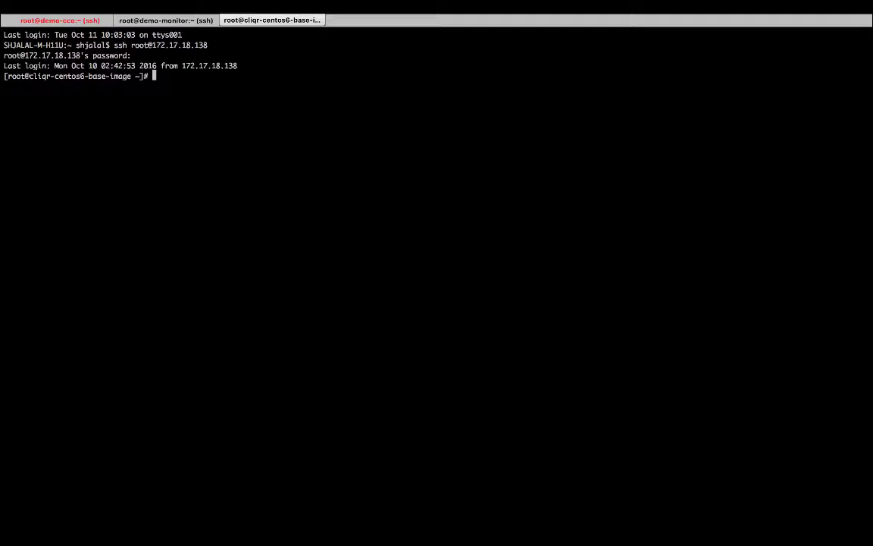
text(cd /usr/local/osmosix/l)
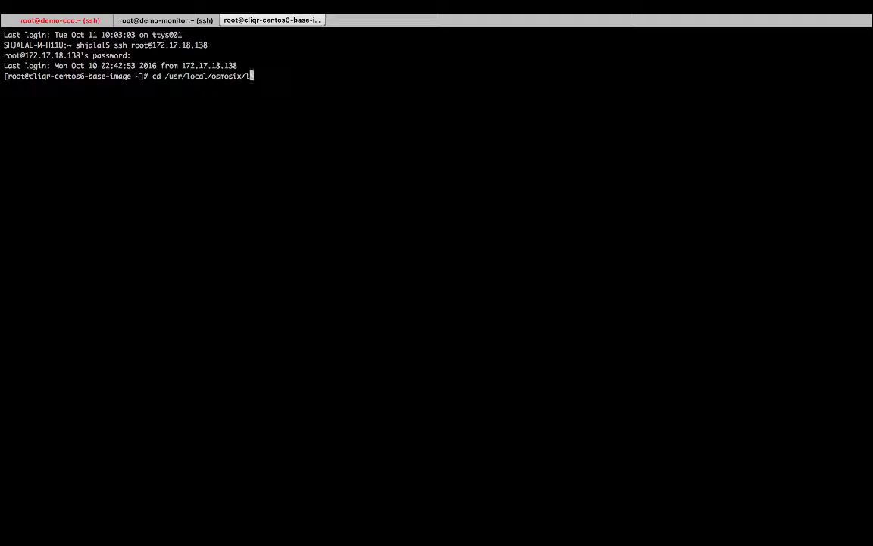
text(ogs/)
key(Return)
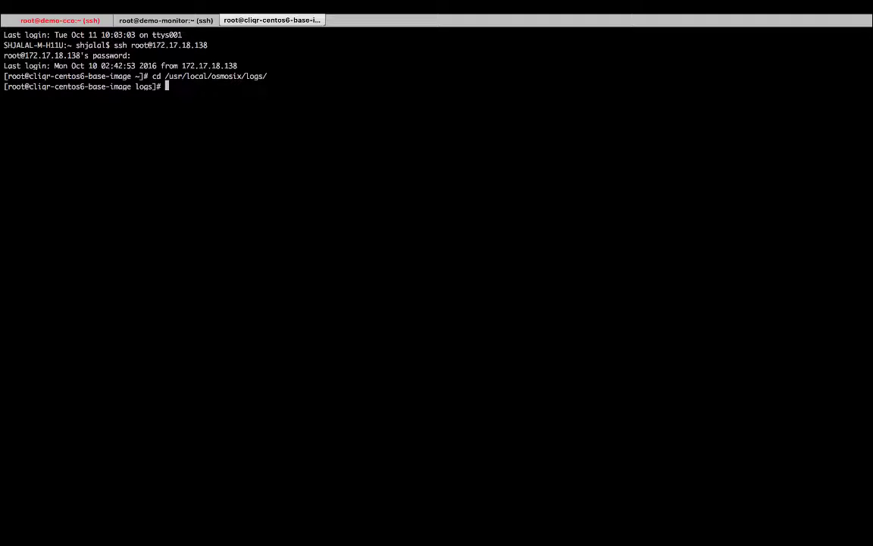
text(ls)
key(Return)
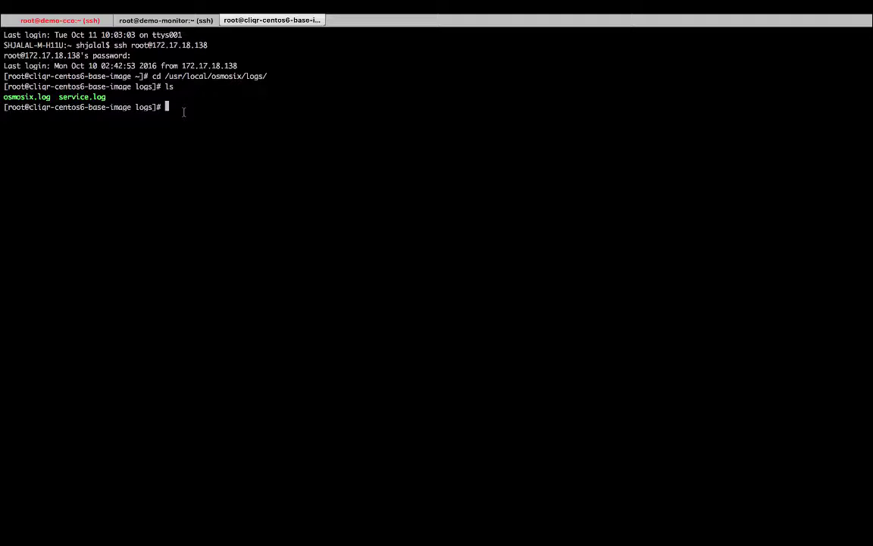
Follow osmosix.log with tailf, suspend it with Ctrl+Z, and bring PowerPoint forward
text(tailf osmosix.log)
key(Return)
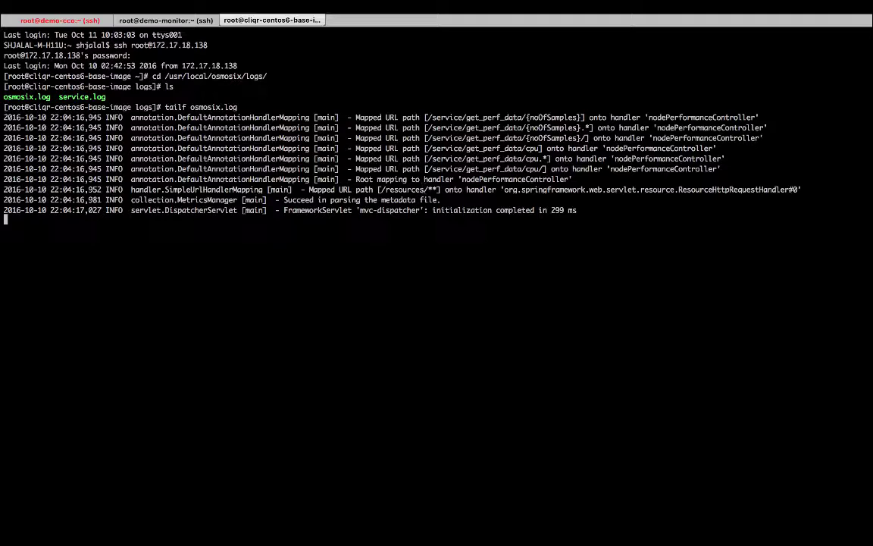
key(ctrl+z)
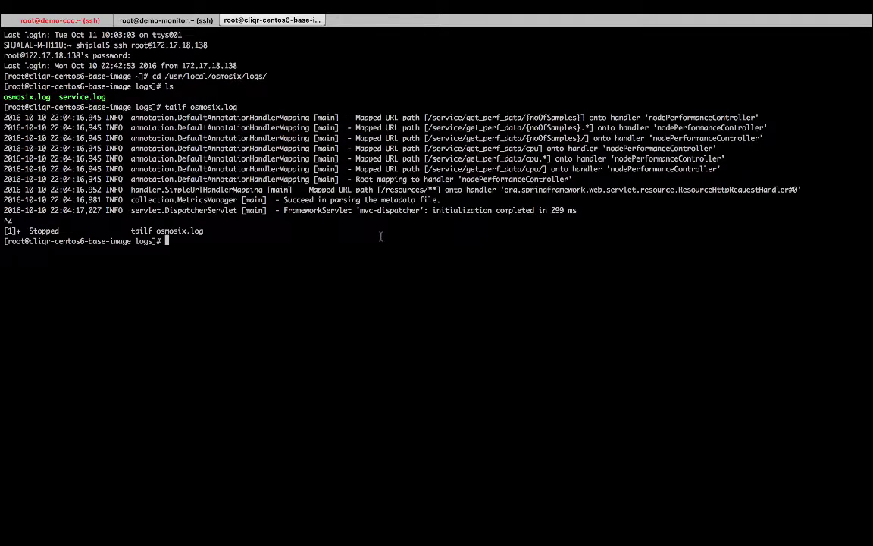
key(super+Tab)
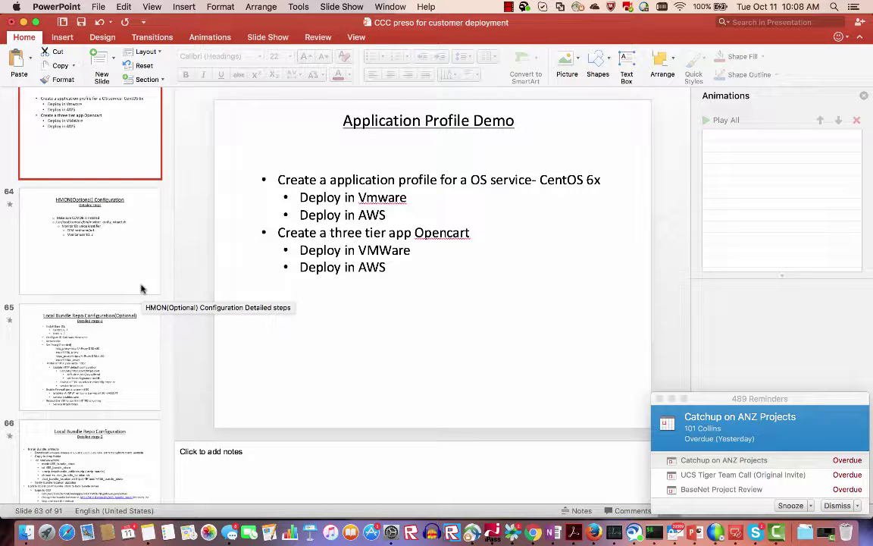
Show slide 65, Local Bundle Repo Configuration (Optional), then return to the apache2 terminal
click(134, 355)
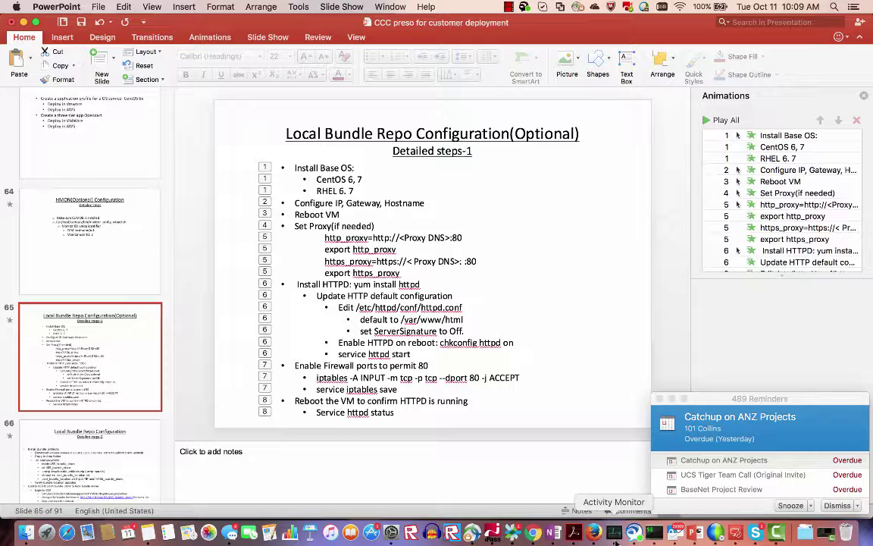
click(655, 534)
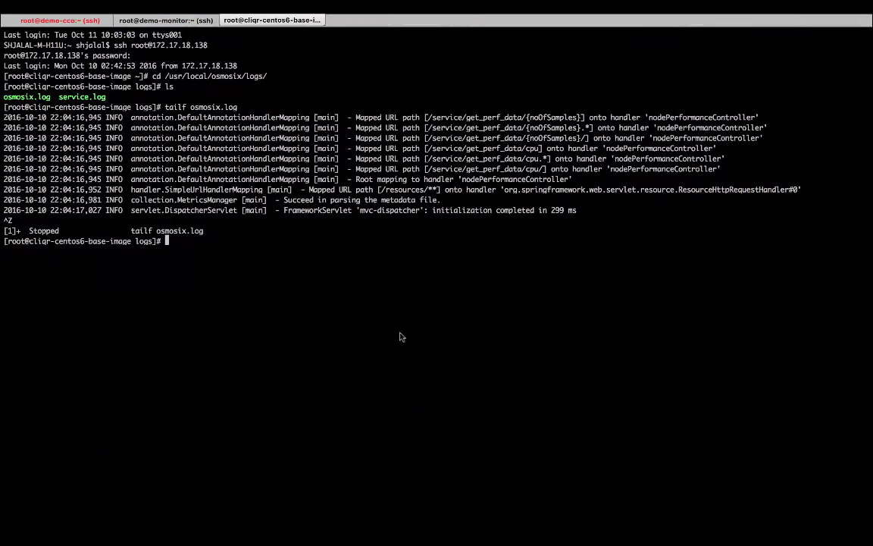
In the demo-cco session, erase the recalled nc command and run history to show entries 15–61
key(super+1)
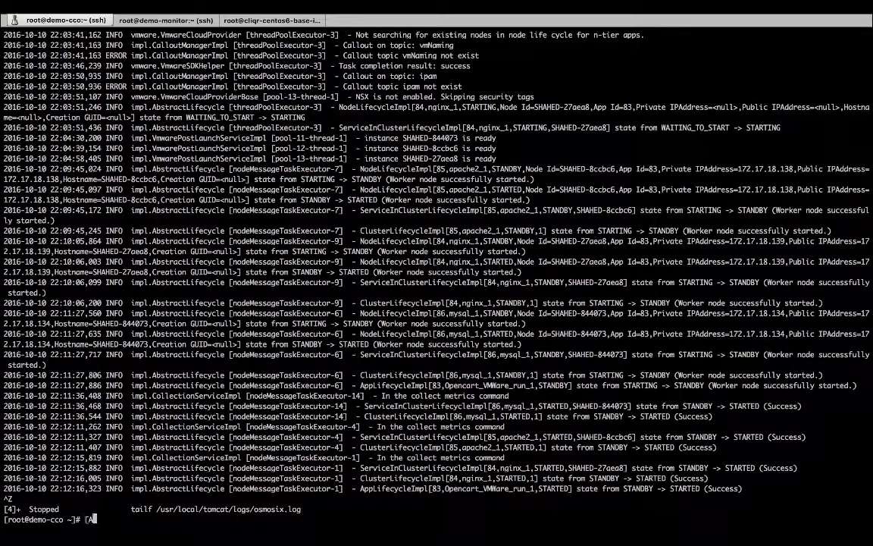
key(Up)
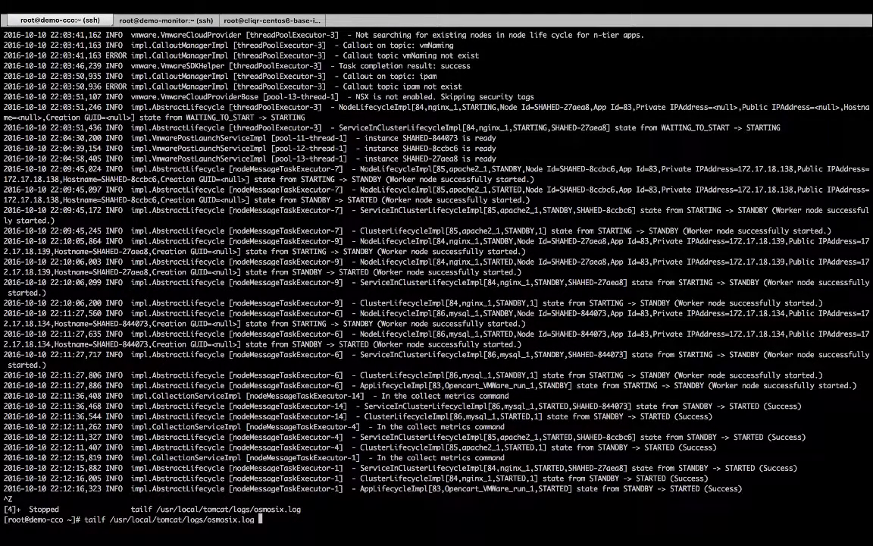
key(Up)
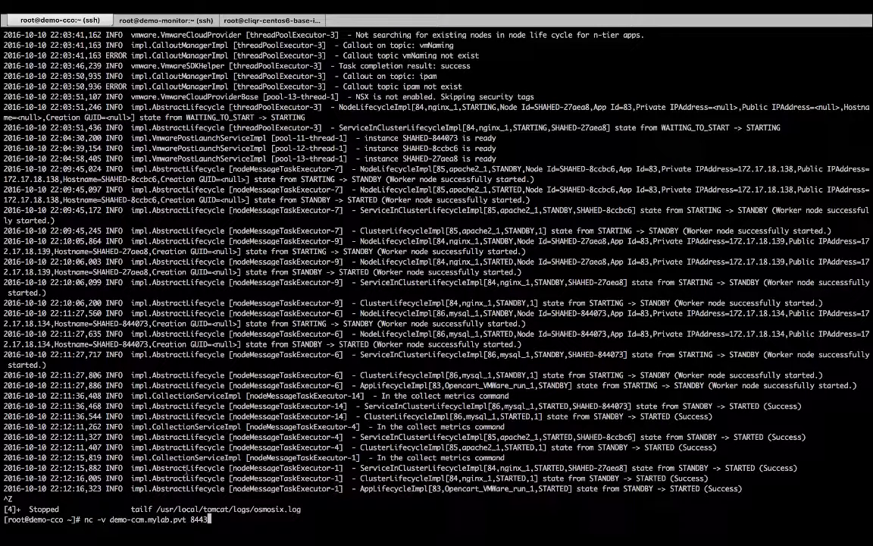
key(BackSpace)
key(BackSpace)
key(BackSpace)
key(BackSpace)
key(BackSpace)
key(BackSpace)
key(BackSpace)
key(BackSpace)
key(BackSpace)
key(BackSpace)
key(BackSpace)
key(BackSpace)
key(BackSpace)
key(BackSpace)
key(BackSpace)
key(BackSpace)
key(BackSpace)
key(BackSpace)
key(BackSpace)
key(BackSpace)
key(BackSpace)
key(BackSpace)
key(BackSpace)
key(BackSpace)
key(BackSpace)
key(BackSpace)
key(BackSpace)
key(BackSpace)
key(BackSpace)
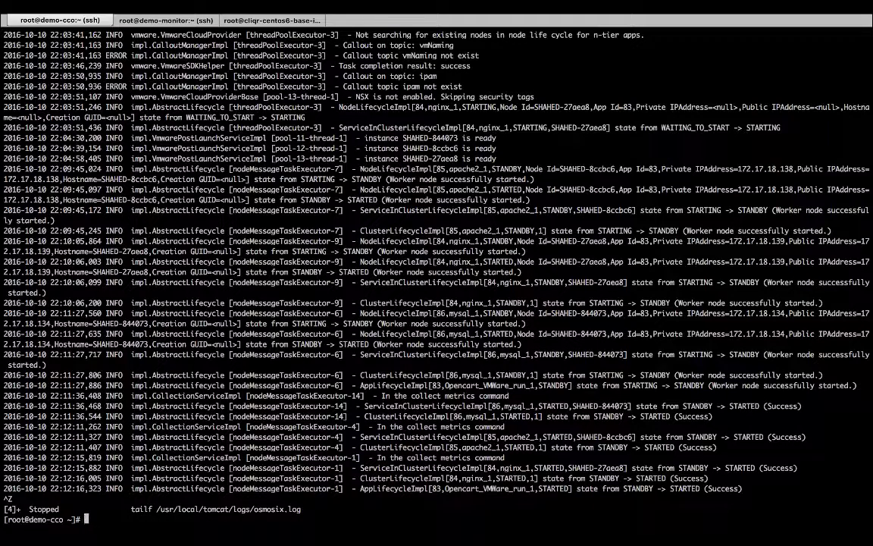
text(history)
key(Return)
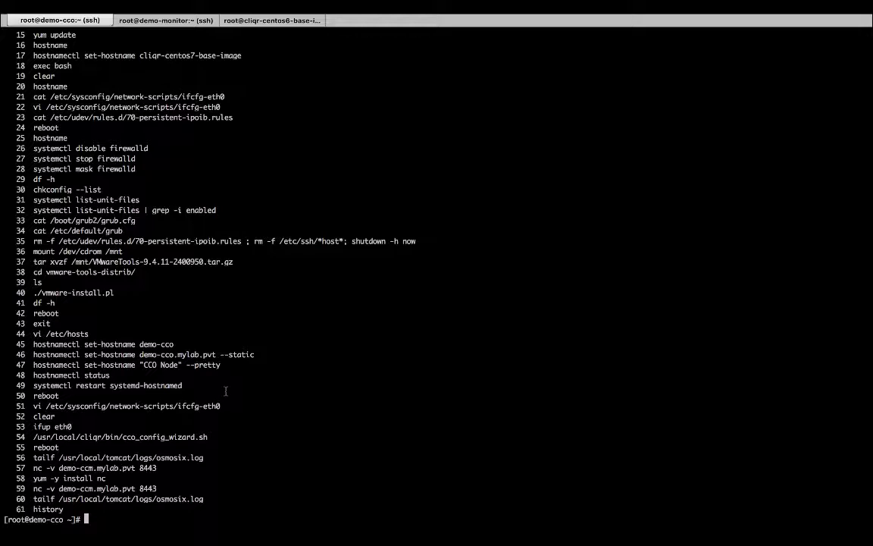
Copy /usr/local/cliqr/bin/cco_config_wizard.sh from the history and run it at the demo-cco prompt
drag(208, 437, 33, 438)
key(super+c)
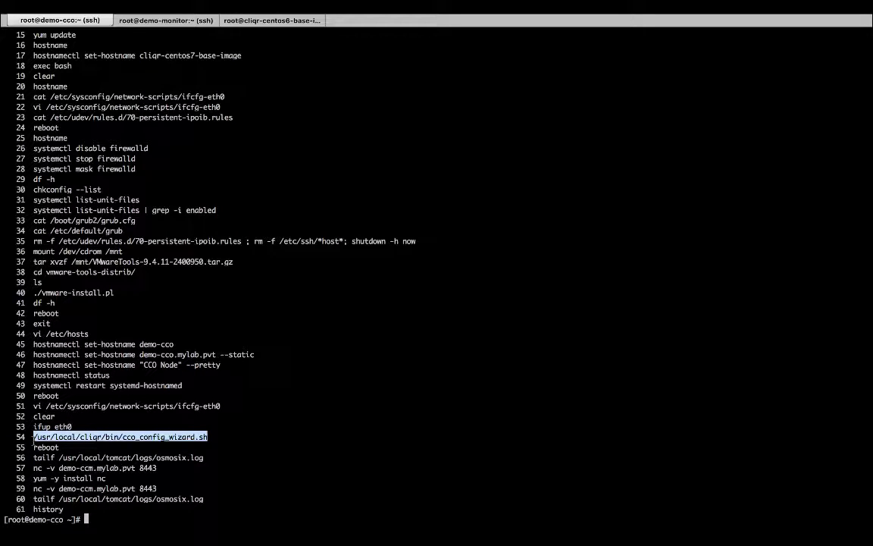
click(86, 520)
key(super+v)
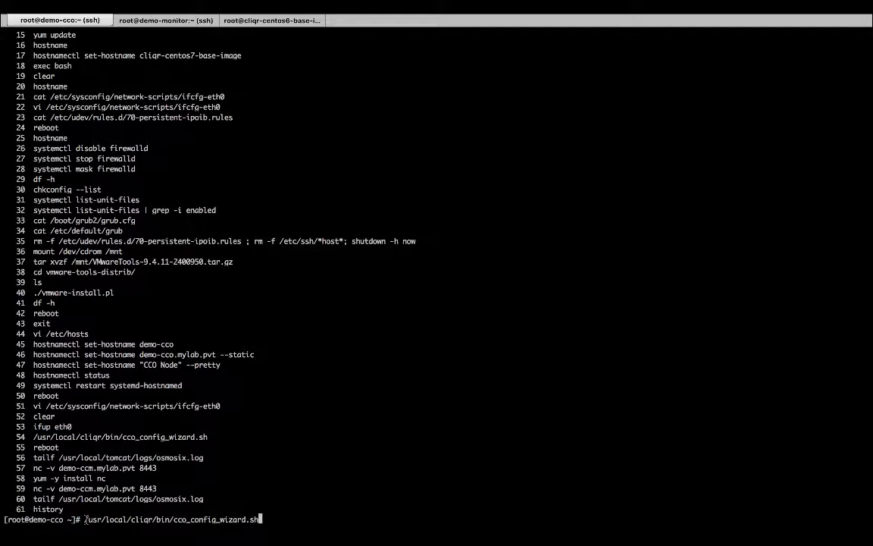
key(Return)
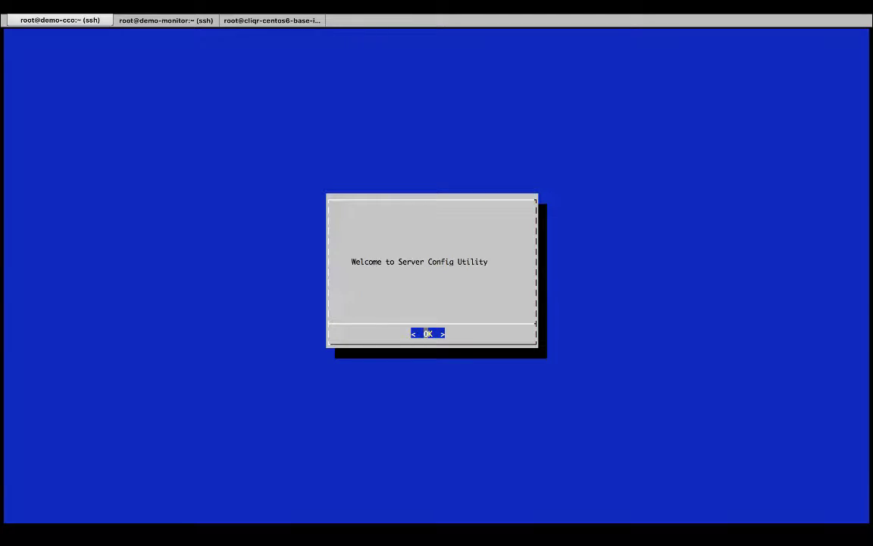
Review the cdn.cliqr.com release-4.5.5 AgentBundle URLs, then cancel out of the wizard
key(Return)
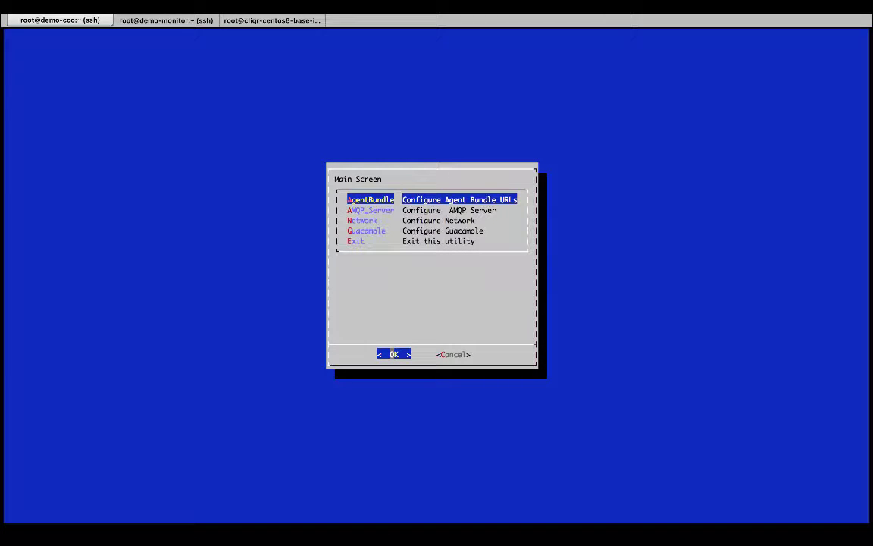
key(Return)
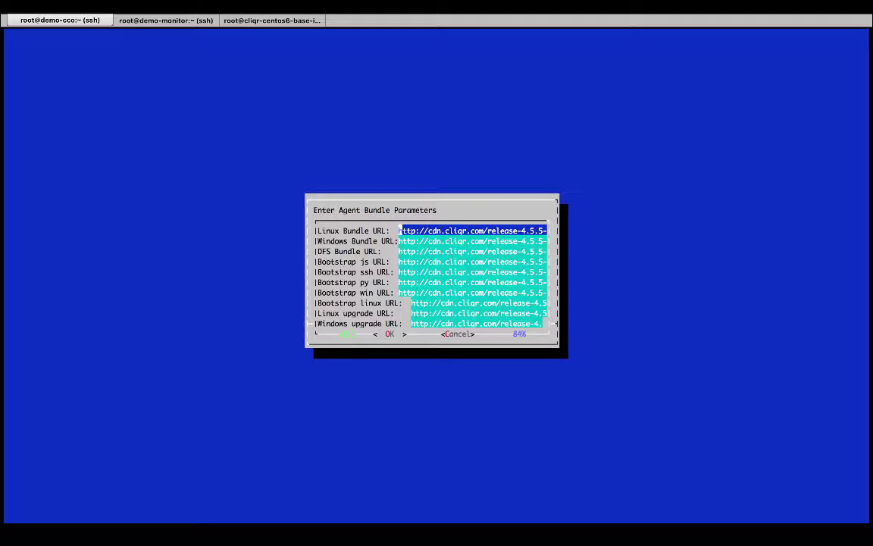
mouse_move(47, 539)
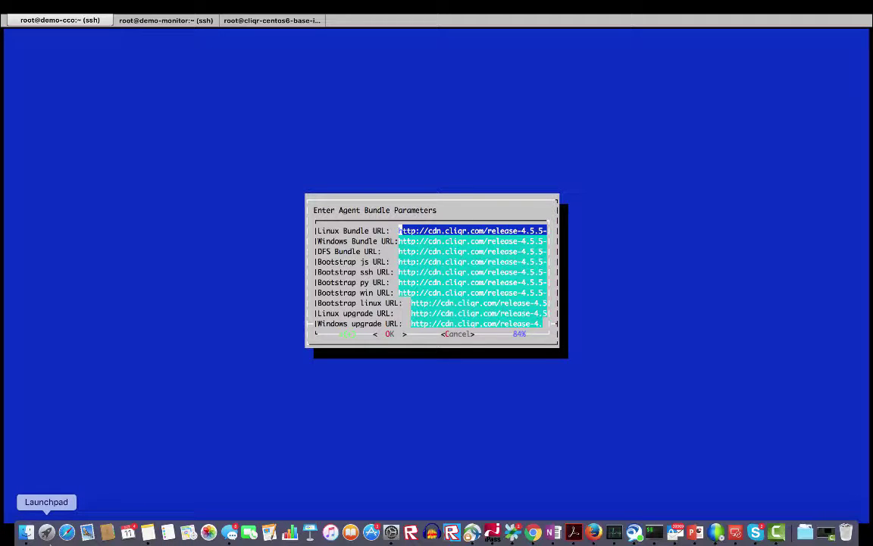
key(Return)
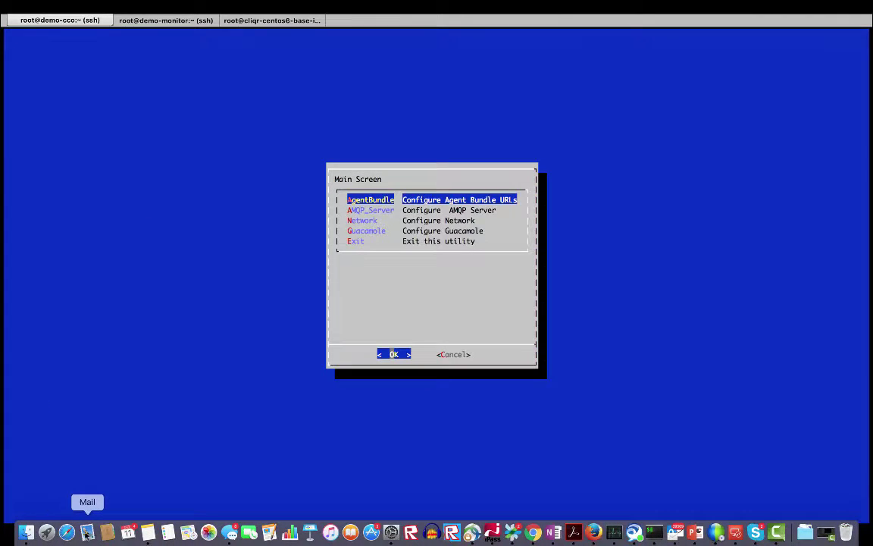
key(Tab)
key(Return)
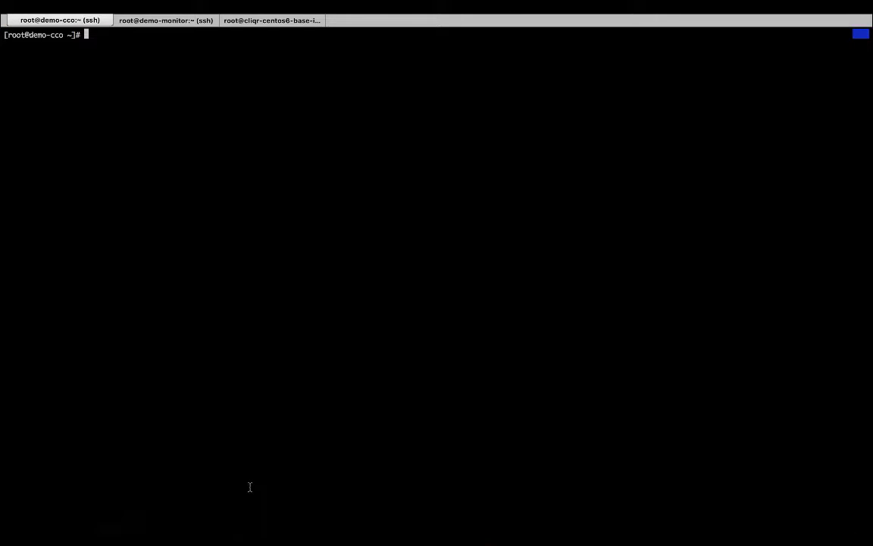
Dismiss the reminders, start the slide show, and reveal Install Base OS, Configure IP, and Reboot VM
key(ctrl+Left)
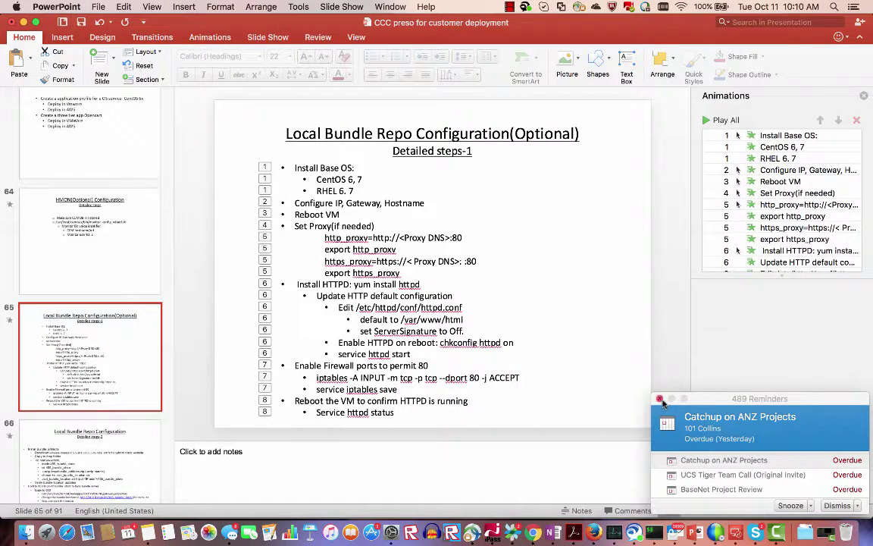
click(596, 361)
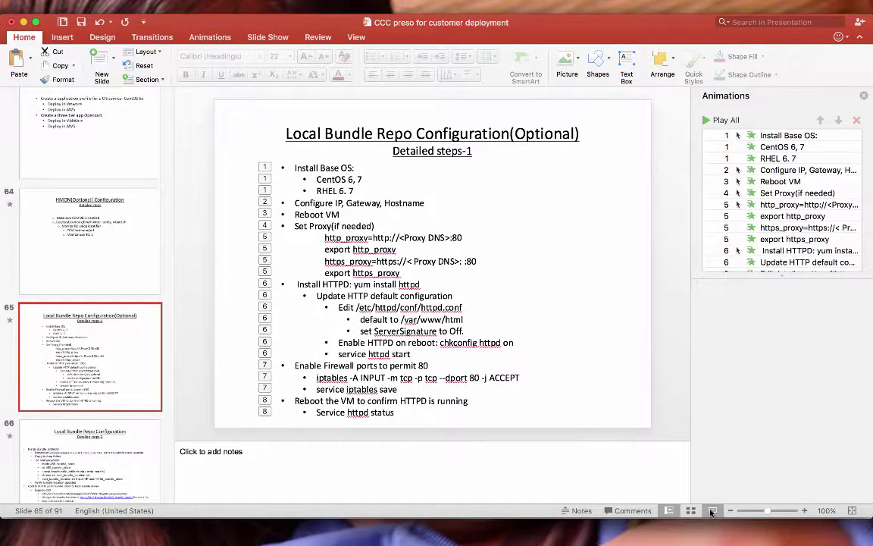
click(711, 512)
click(505, 373)
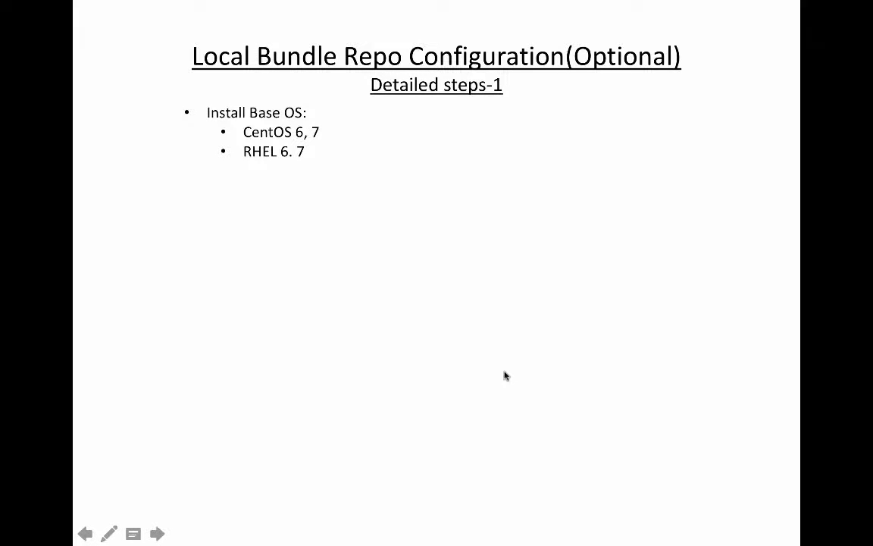
key(Right)
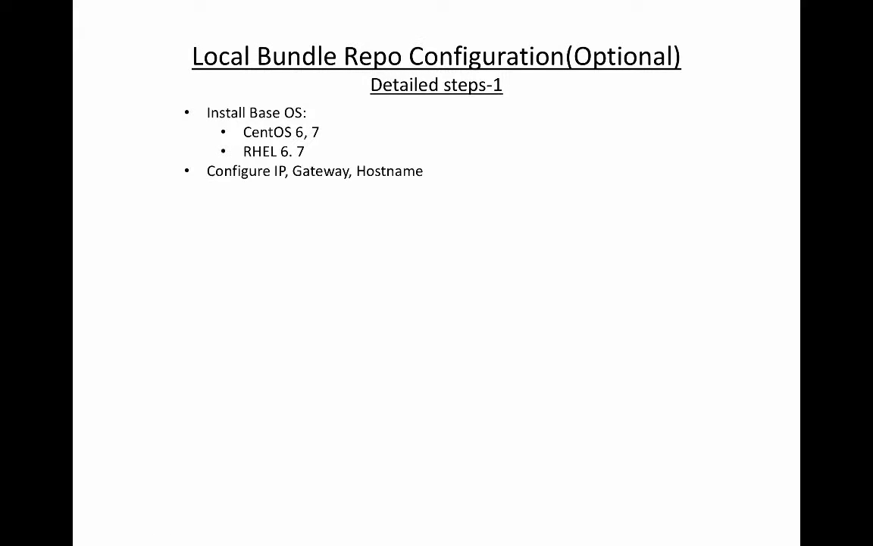
key(Right)
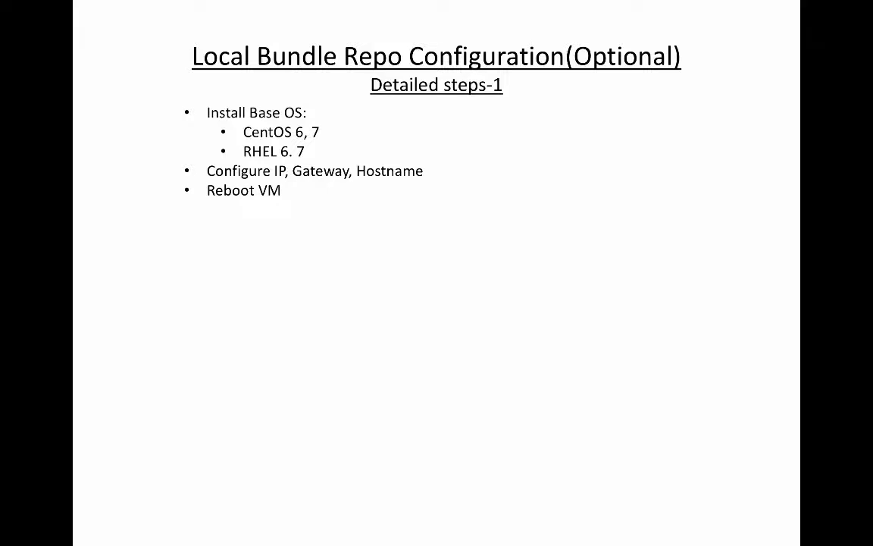